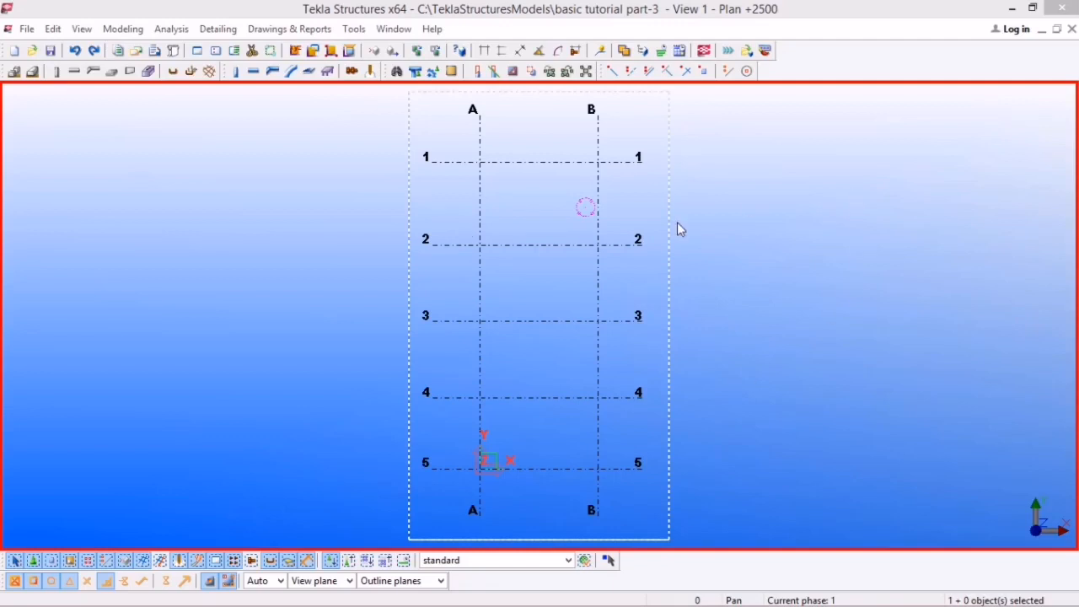
# Open the Plan +2500 view's properties, examine the view depth settings, and open the object-type display settings
pyautogui.doubleClick(731, 224)
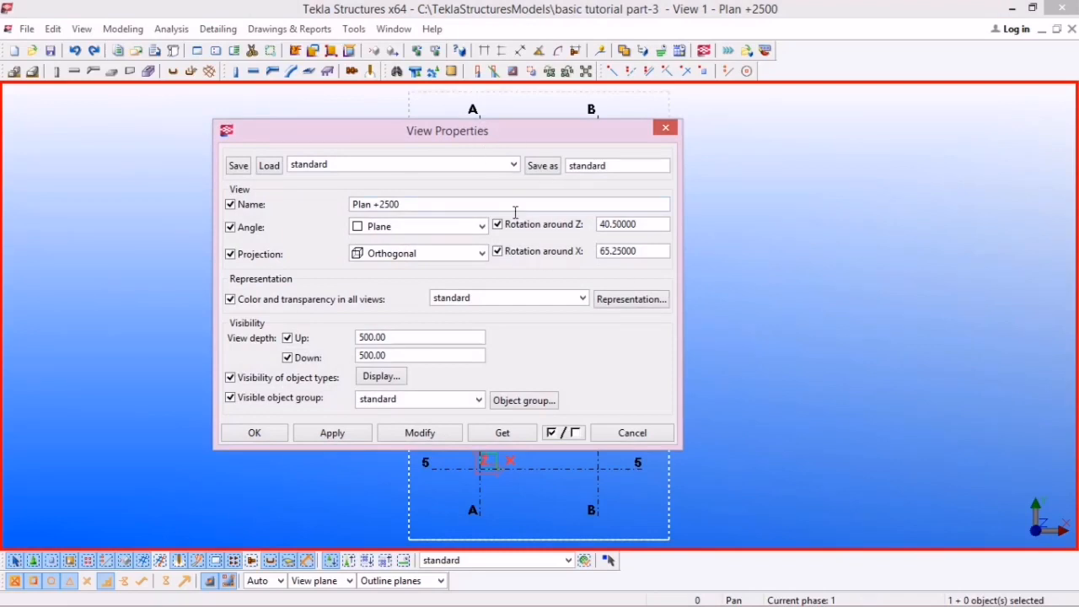
pyautogui.moveTo(452, 131); pyautogui.dragTo(360, 108)
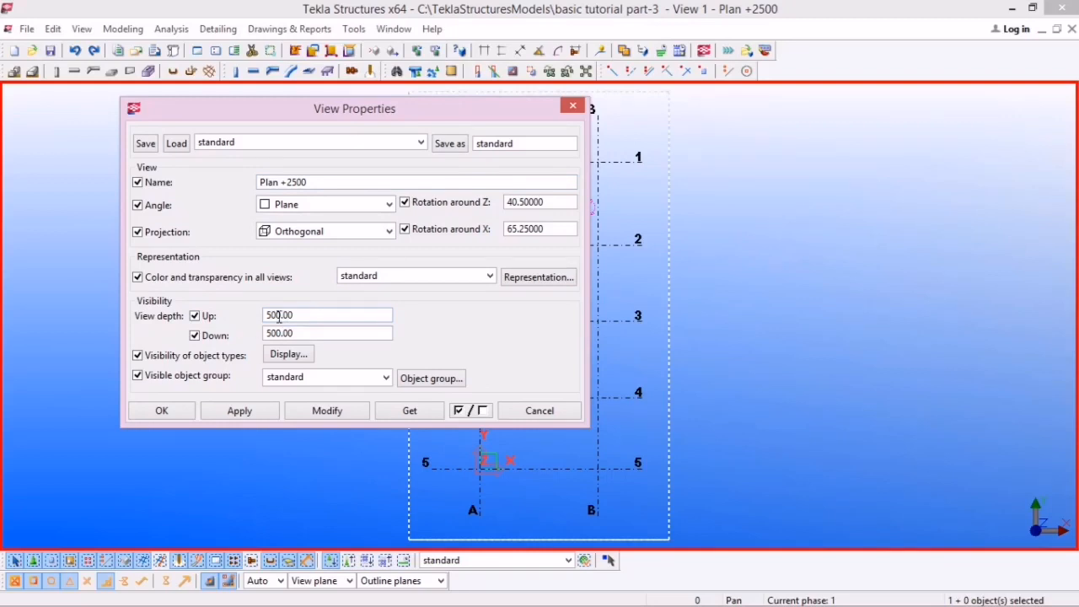
pyautogui.click(687, 315)
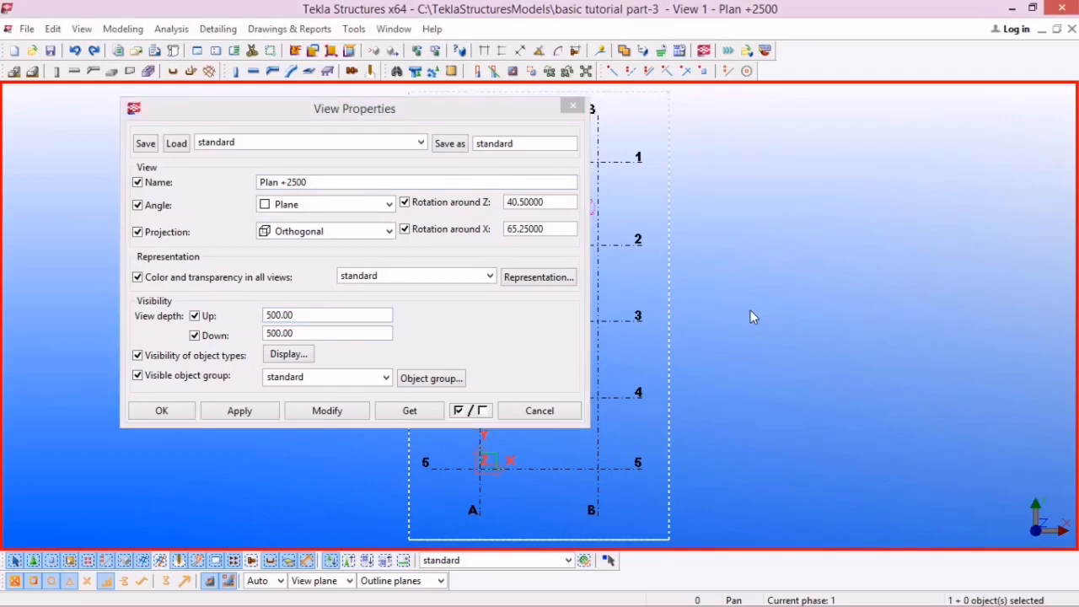
pyautogui.scroll(-2, 751, 311)
pyautogui.moveTo(639, 351); pyautogui.dragTo(727, 353, button='middle')
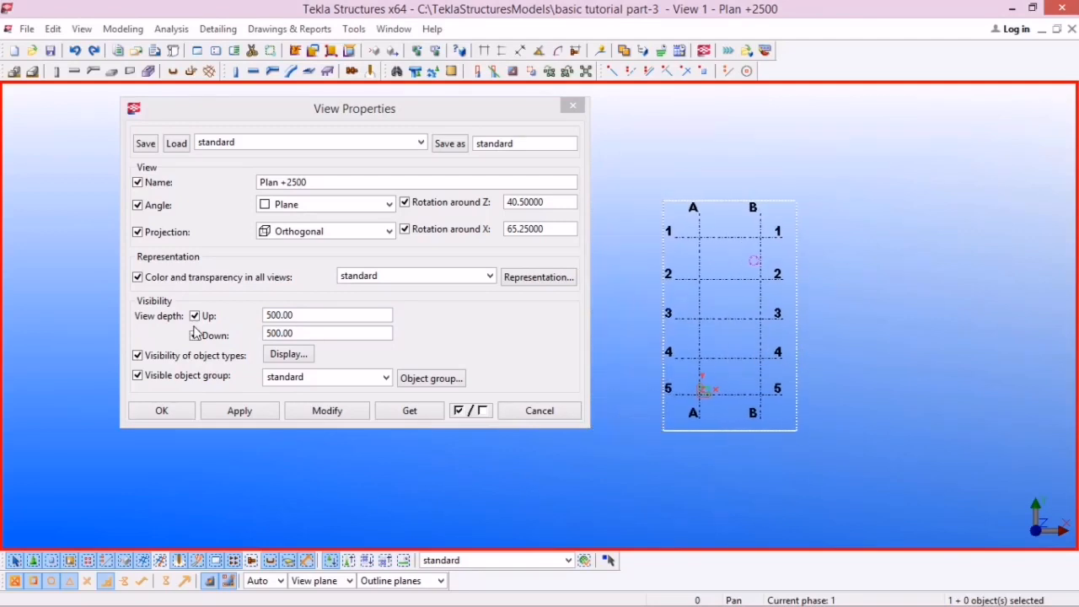
pyautogui.click(317, 316)
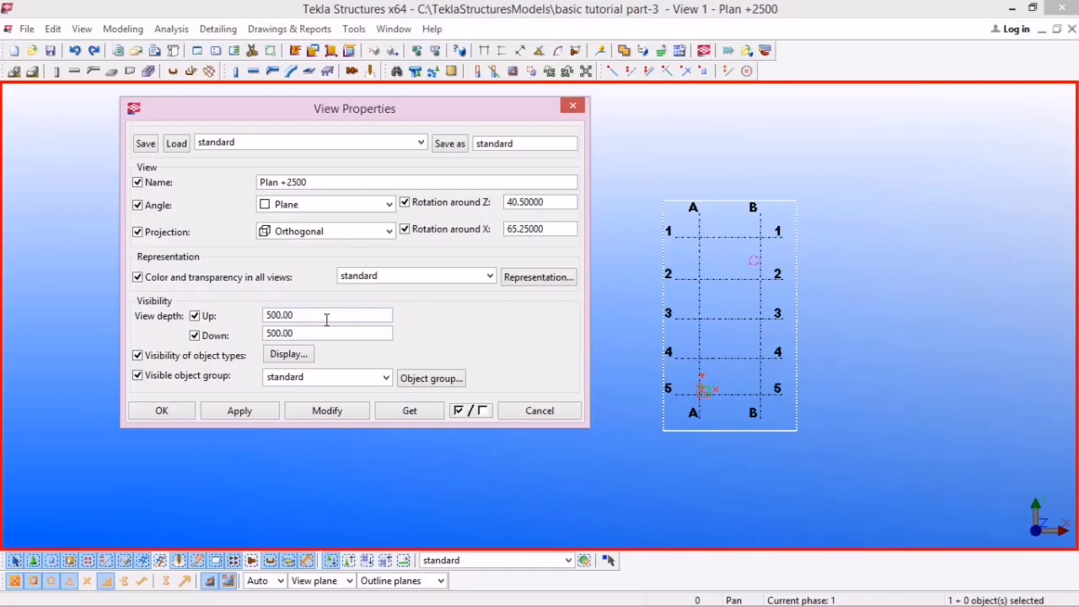
pyautogui.click(289, 355)
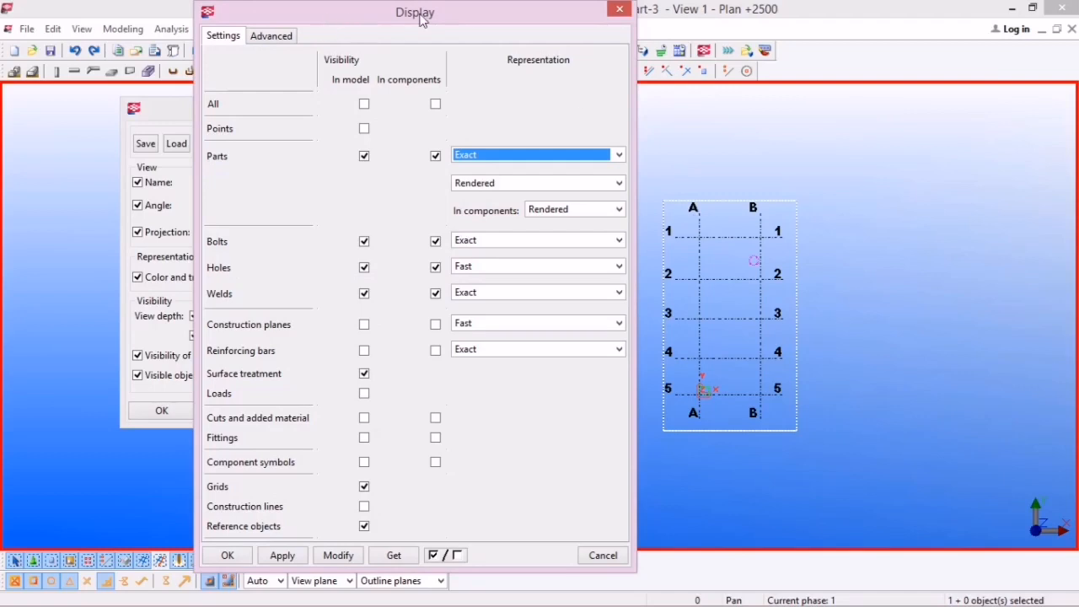
pyautogui.moveTo(422, 18); pyautogui.dragTo(403, 21)
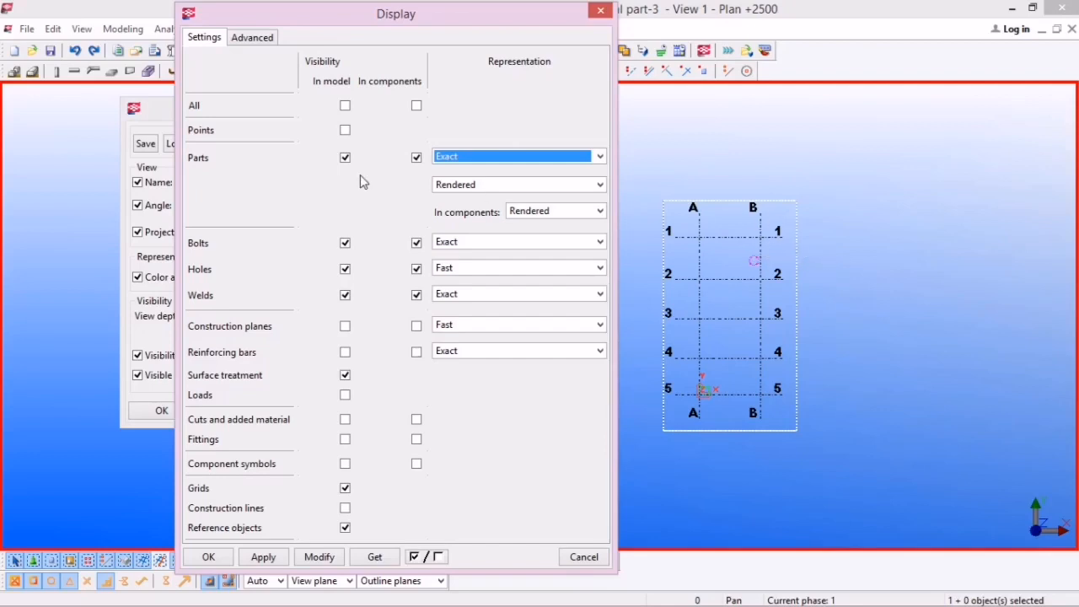
# Switch in-model visibility of all object types on and off, and reload the view's current display settings
pyautogui.click(345, 106)
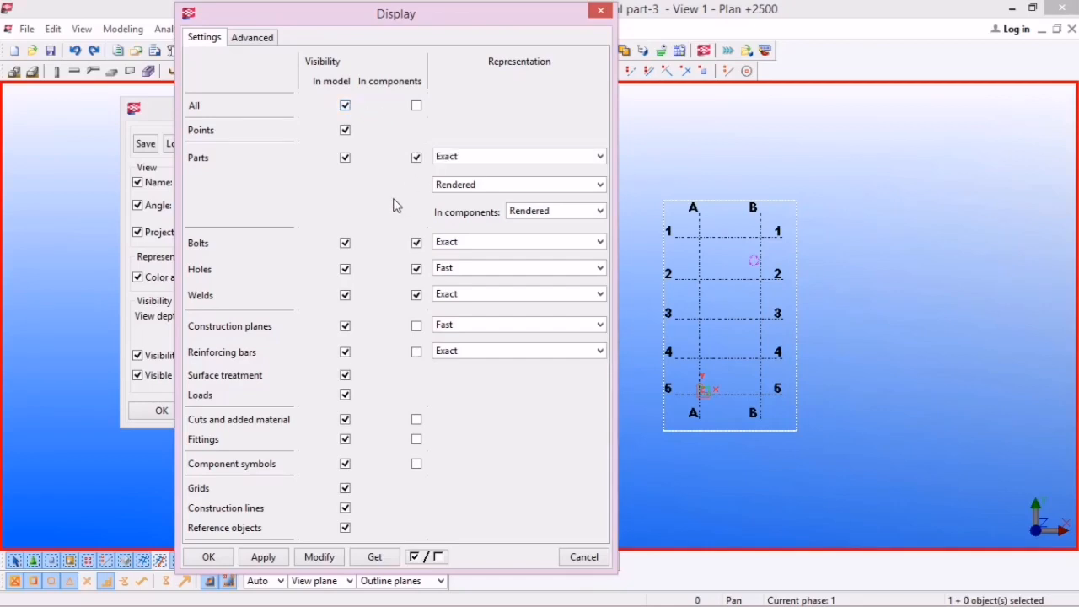
pyautogui.click(345, 105)
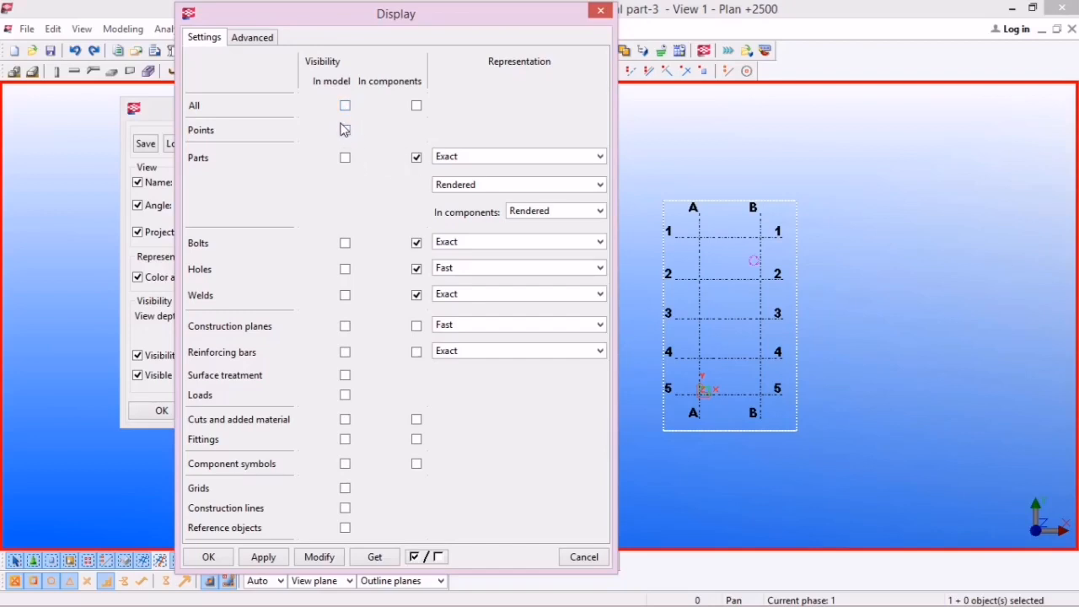
pyautogui.click(381, 555)
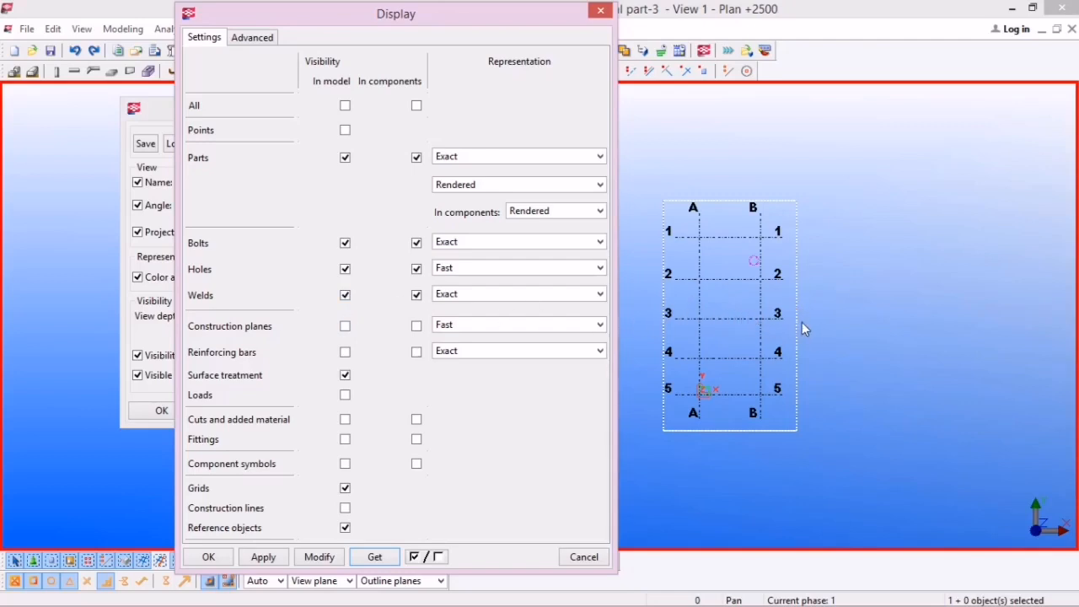
# Turn the in-model visibility of the grids off and back on, applying each change to the plan view
pyautogui.click(345, 269)
pyautogui.click(345, 489)
pyautogui.click(320, 557)
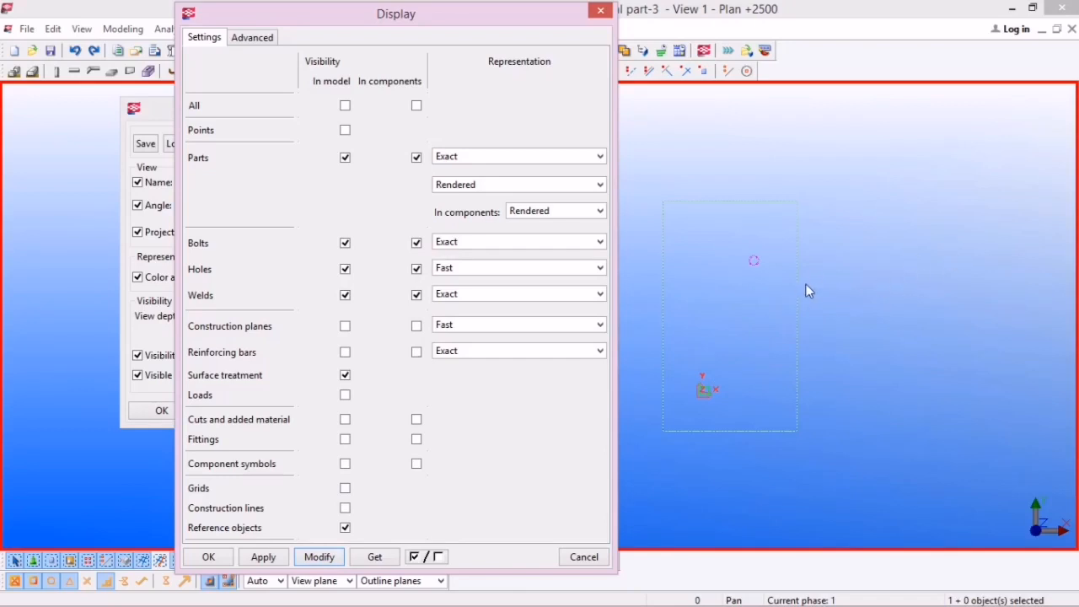
pyautogui.scroll(-3, 892, 275)
pyautogui.scroll(1, 748, 345)
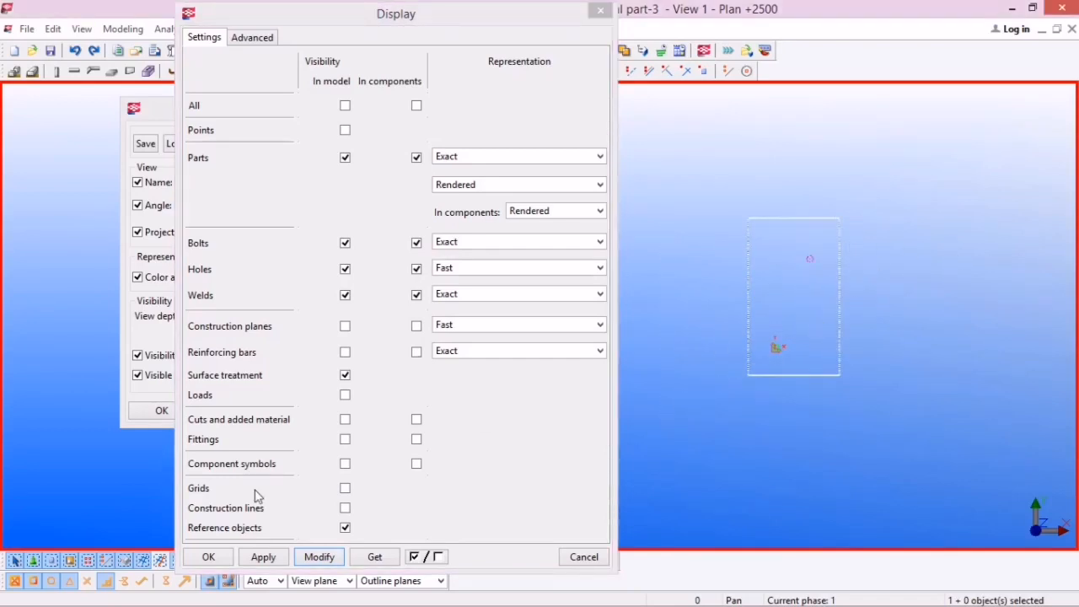
pyautogui.click(345, 488)
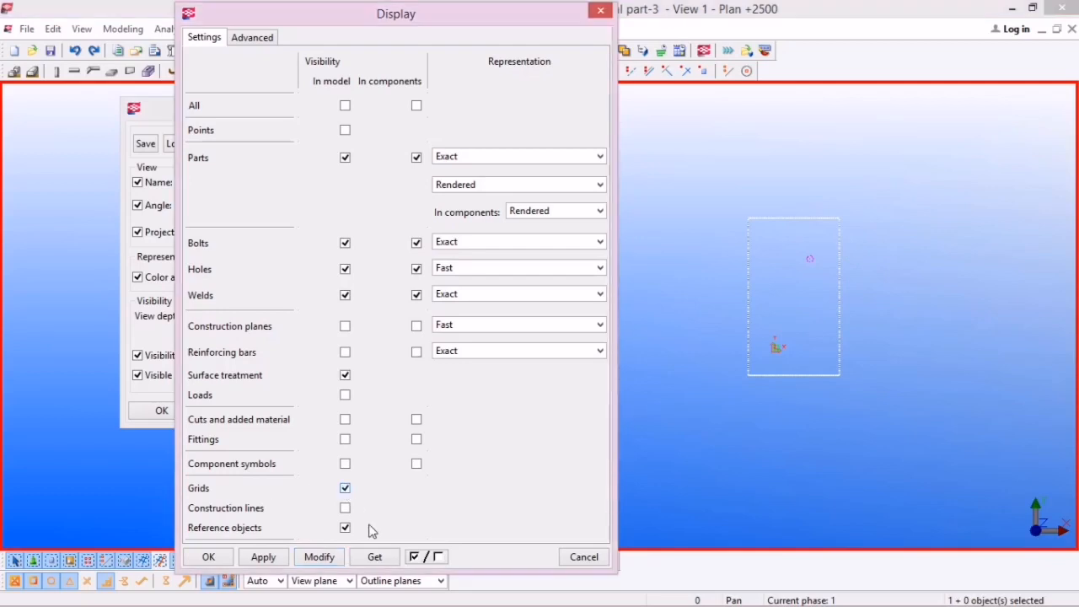
pyautogui.click(321, 558)
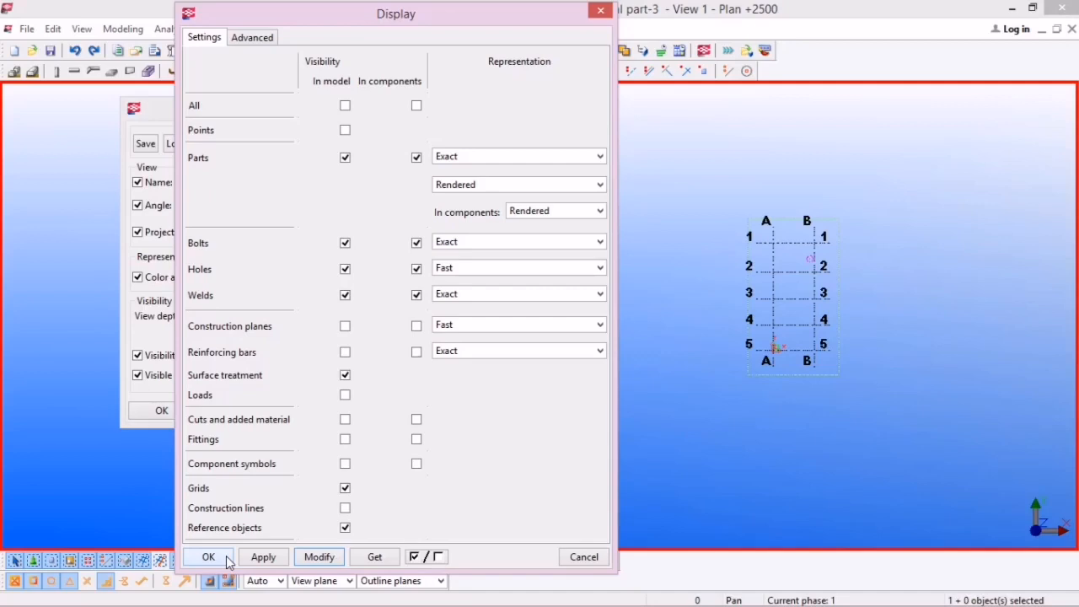
# Choose Rendered as the parts representation and confirm the display and view properties
pyautogui.click(591, 185)
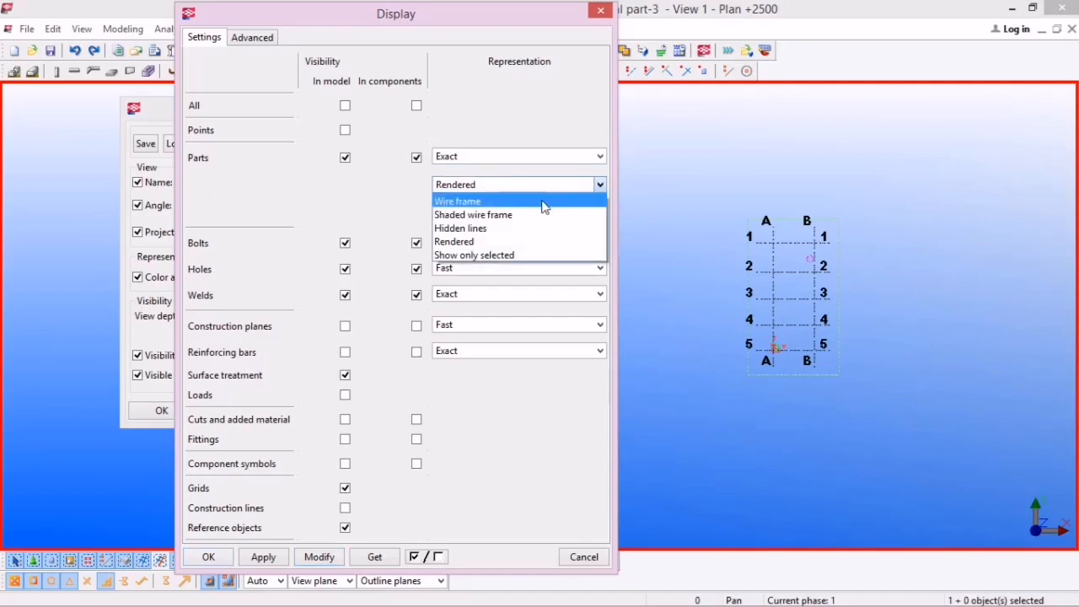
pyautogui.click(479, 242)
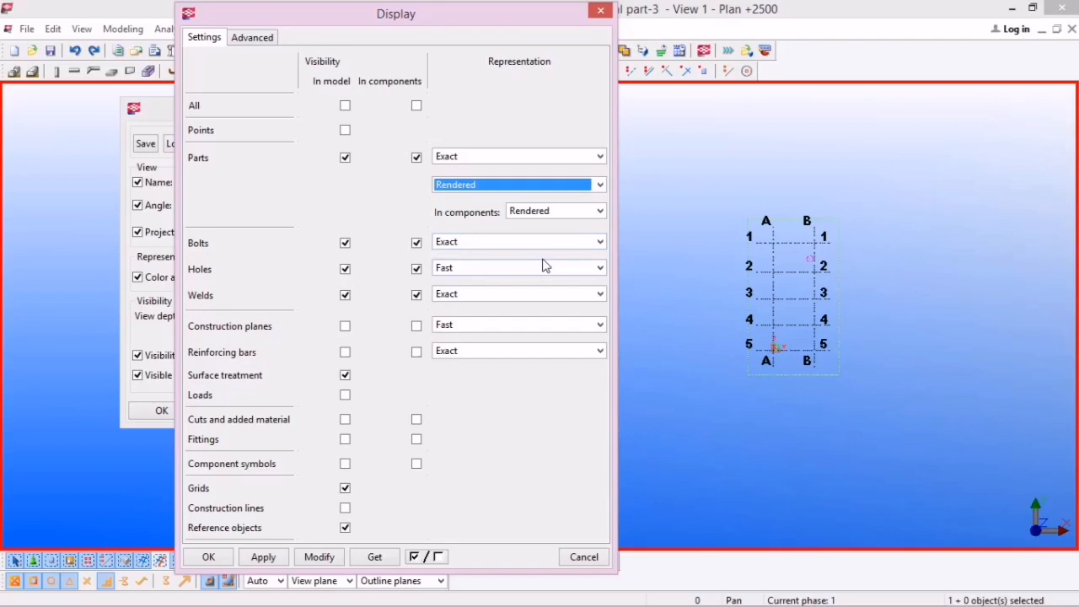
pyautogui.click(211, 558)
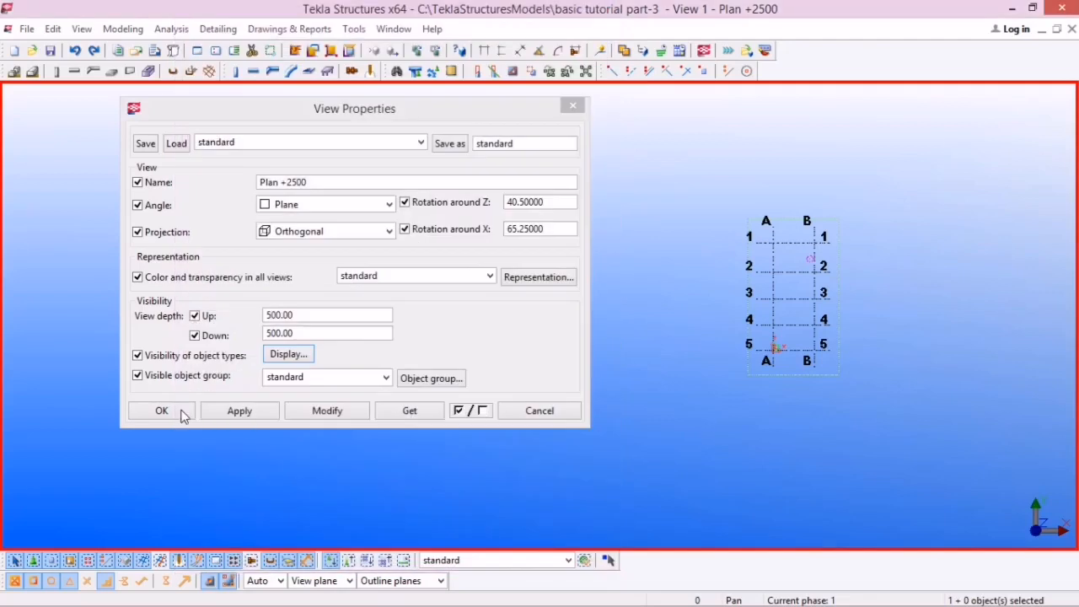
pyautogui.click(164, 411)
# Place a steel column at the intersection of grid lines A and 1
pyautogui.scroll(4, 759, 253)
pyautogui.scroll(-4, 453, 264)
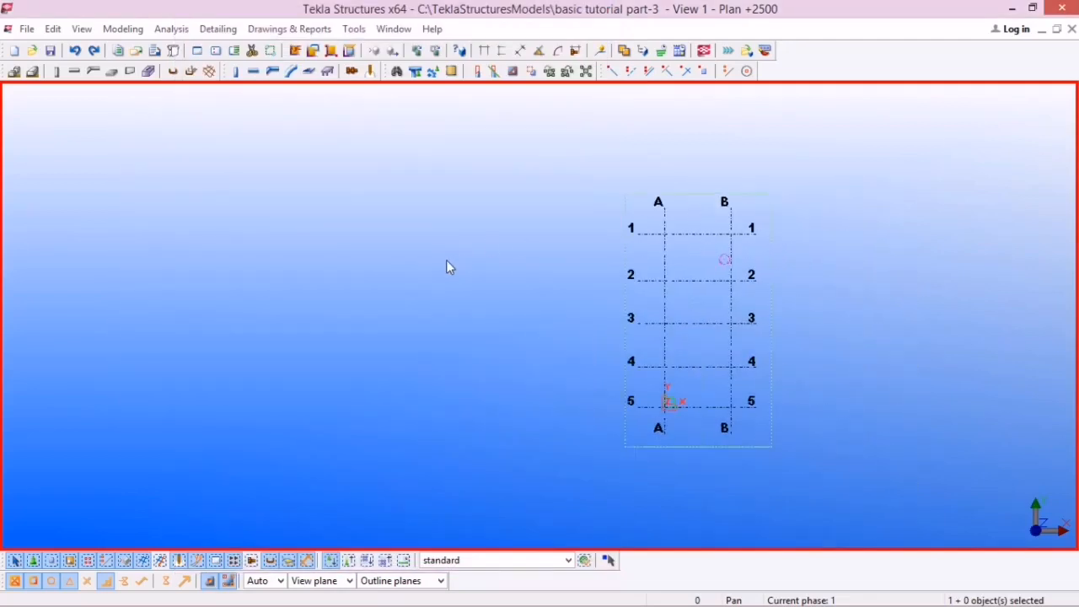
pyautogui.scroll(5, 545, 261)
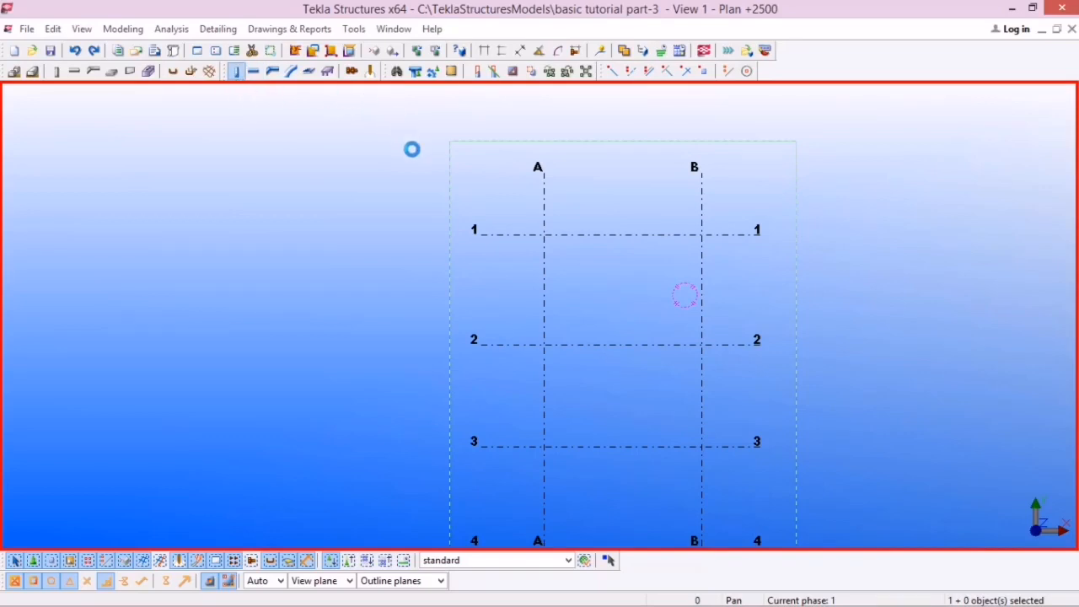
pyautogui.click(540, 234)
pyautogui.scroll(2, 540, 244)
pyautogui.scroll(3, 537, 238)
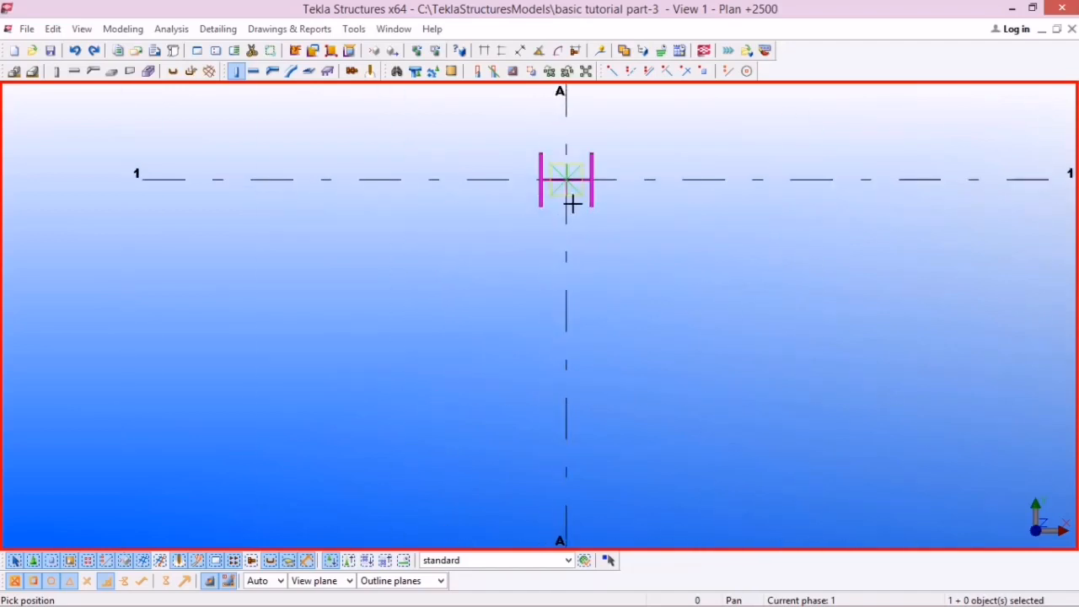
pyautogui.scroll(-1, 530, 203)
pyautogui.scroll(2, 563, 202)
pyautogui.scroll(-1, 531, 197)
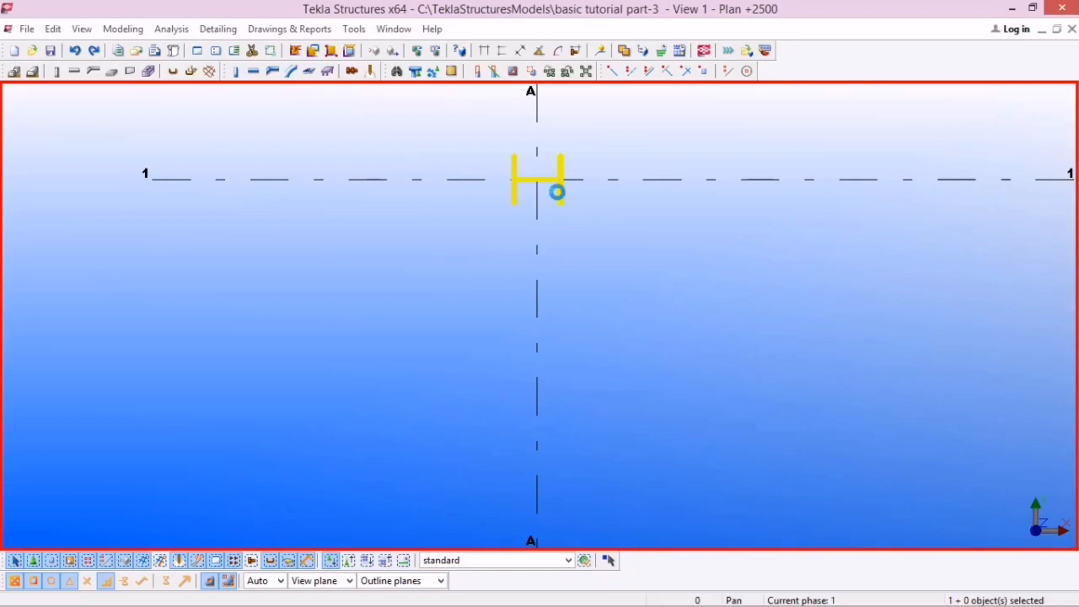
# Select the column at grid intersection A-1 and open its properties
pyautogui.click(560, 197)
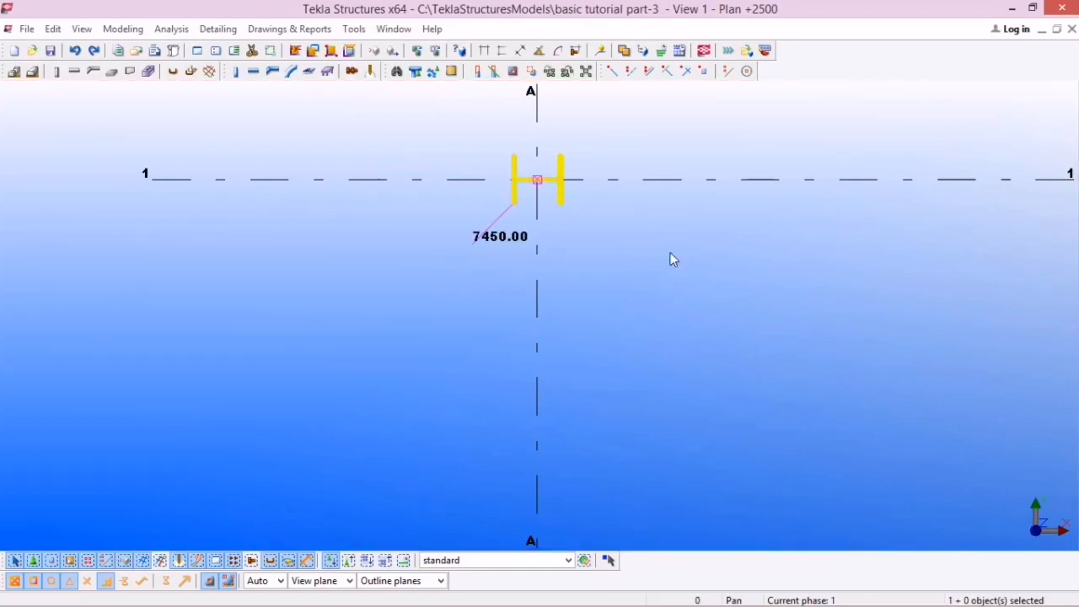
pyautogui.hotkey('alt', 'Return')
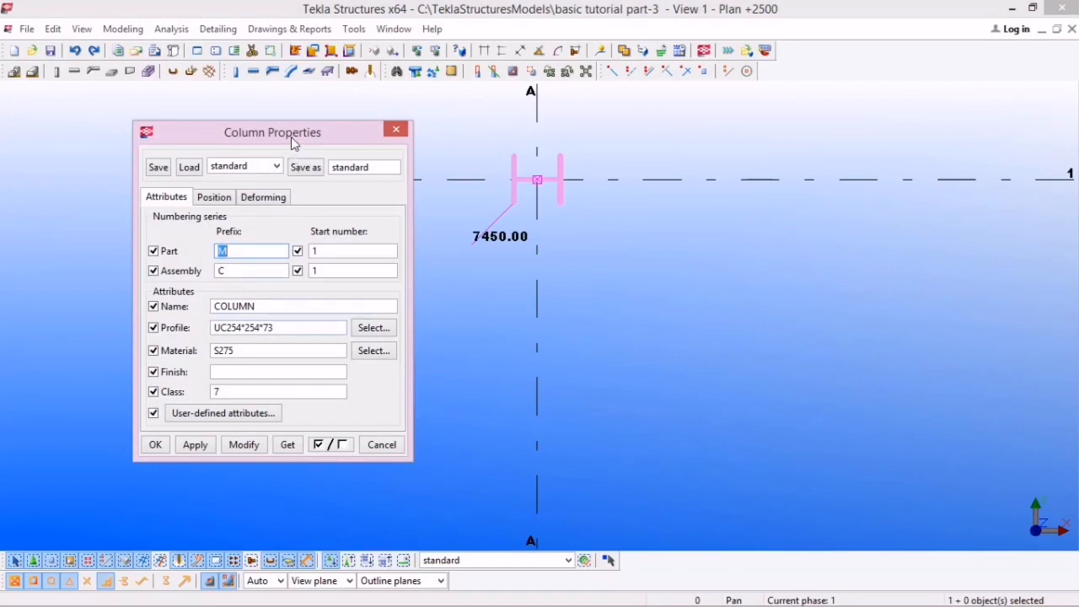
pyautogui.moveTo(292, 137); pyautogui.dragTo(335, 95)
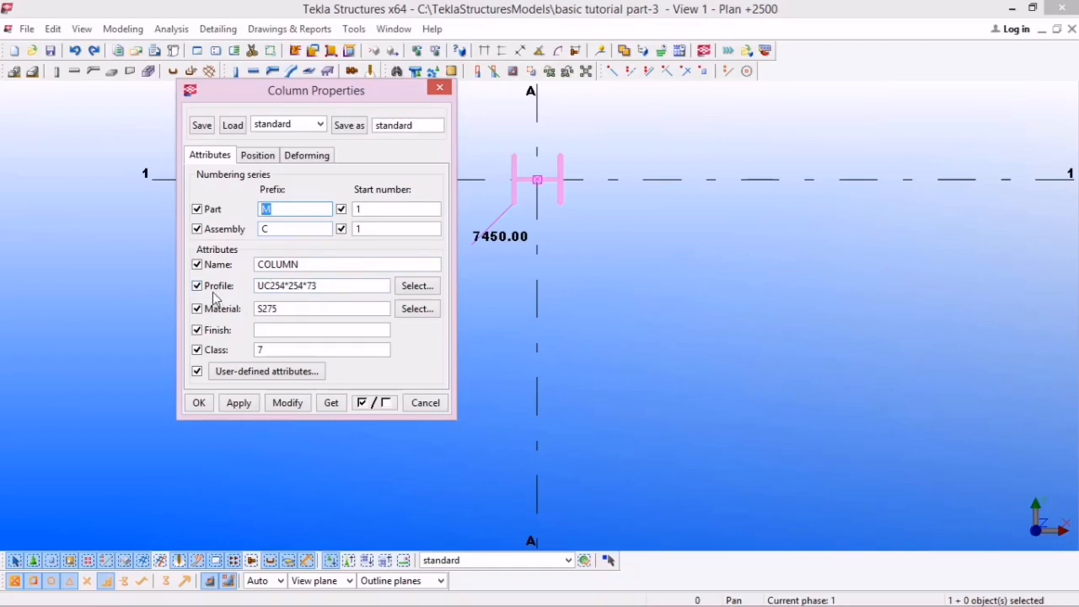
# Choose the profile UC356*368*129 from the 356 group of the UC's sections and apply it to the selected column
pyautogui.click(430, 286)
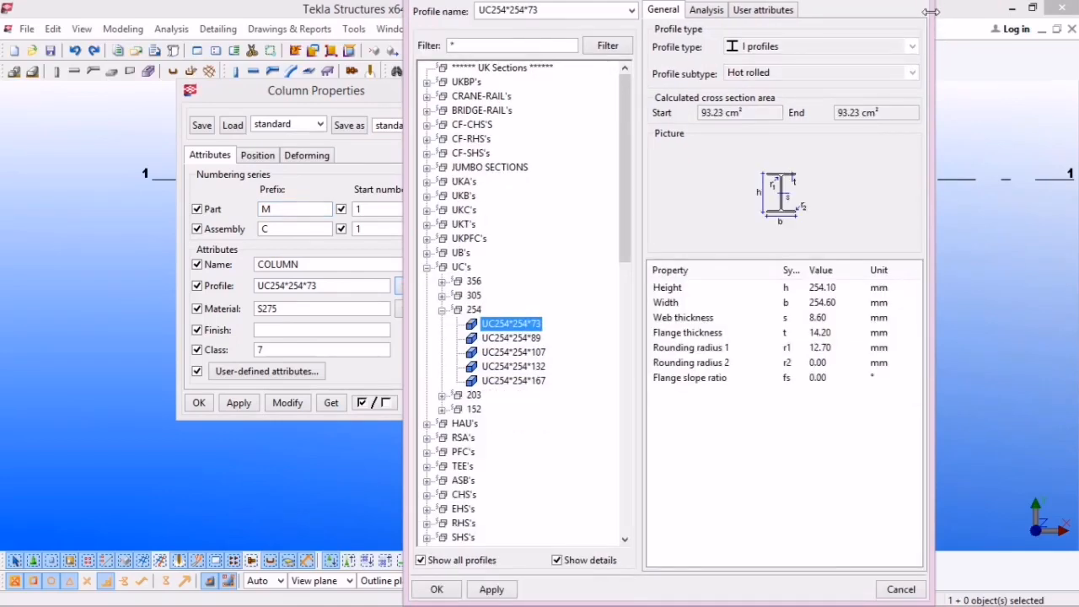
pyautogui.moveTo(849, 10); pyautogui.dragTo(784, 11)
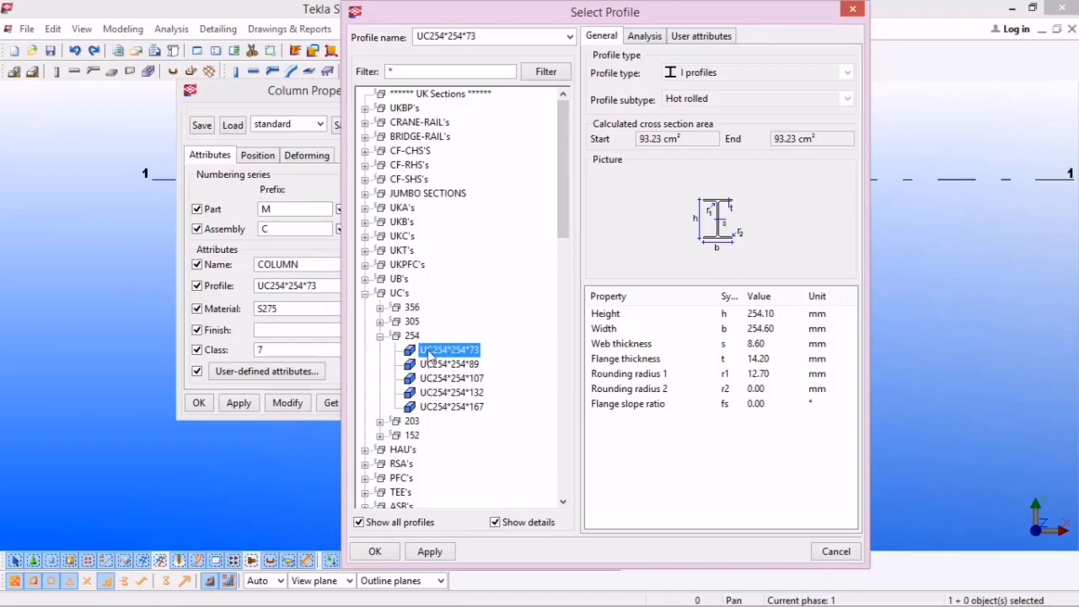
pyautogui.moveTo(592, 12); pyautogui.dragTo(678, 12)
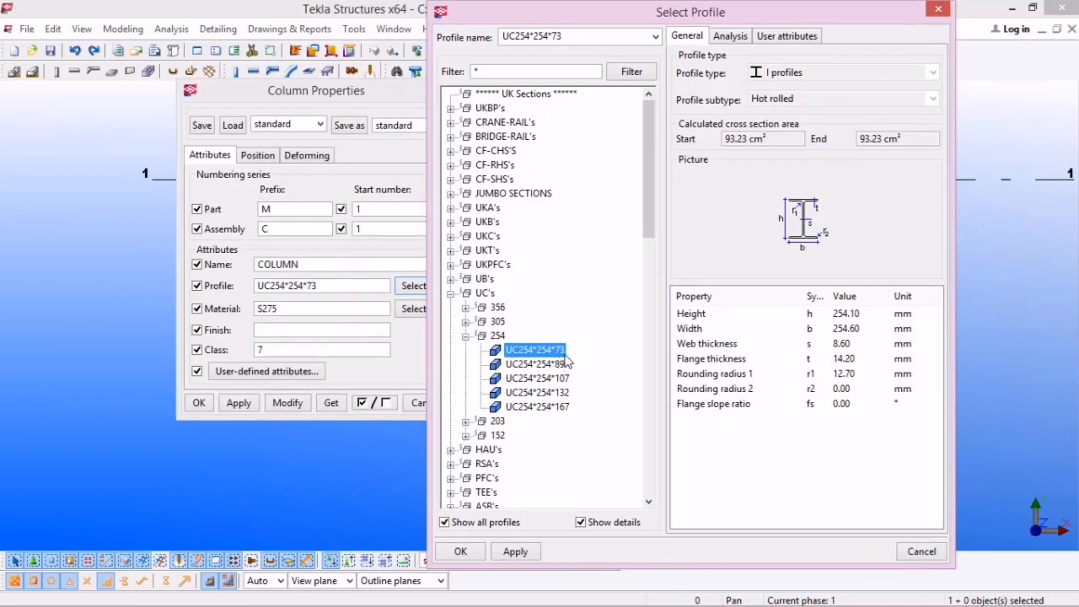
pyautogui.moveTo(723, 19); pyautogui.dragTo(318, 101)
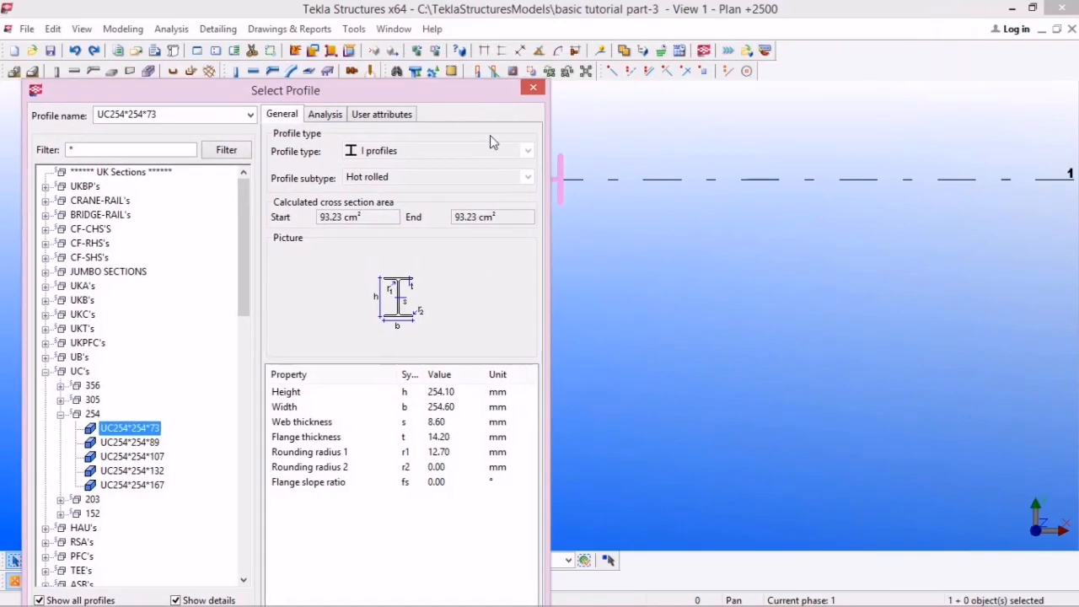
pyautogui.scroll(-2, 860, 211)
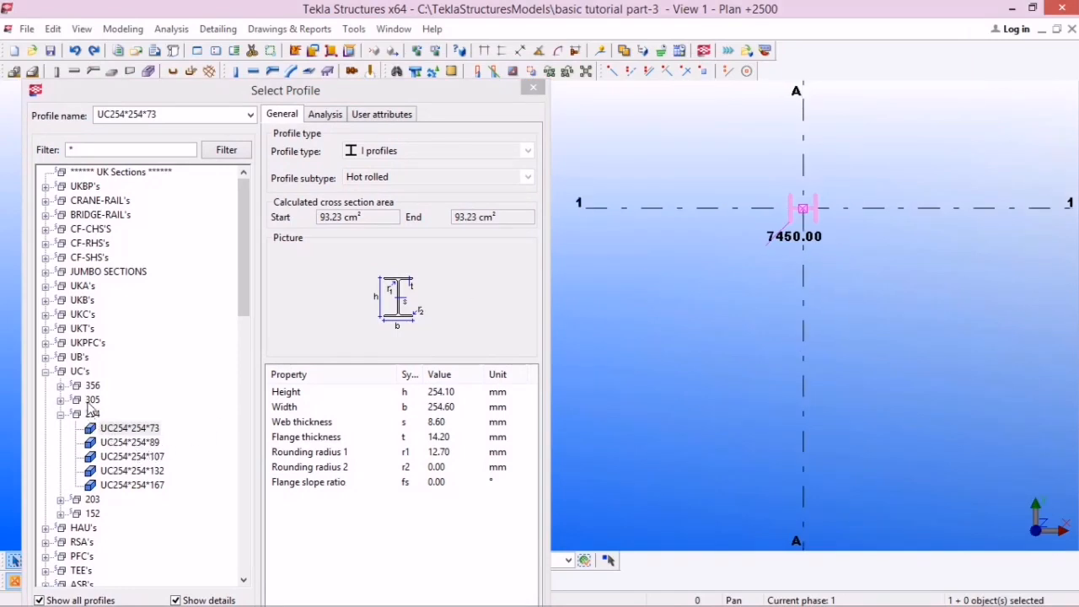
pyautogui.click(61, 386)
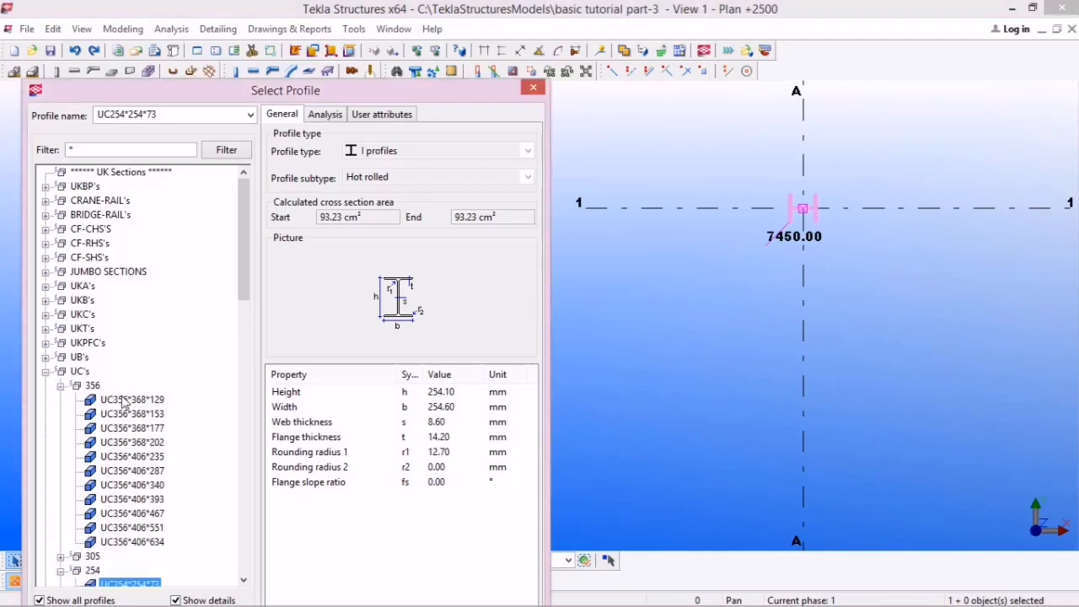
pyautogui.click(124, 403)
pyautogui.moveTo(430, 85); pyautogui.dragTo(500, 26)
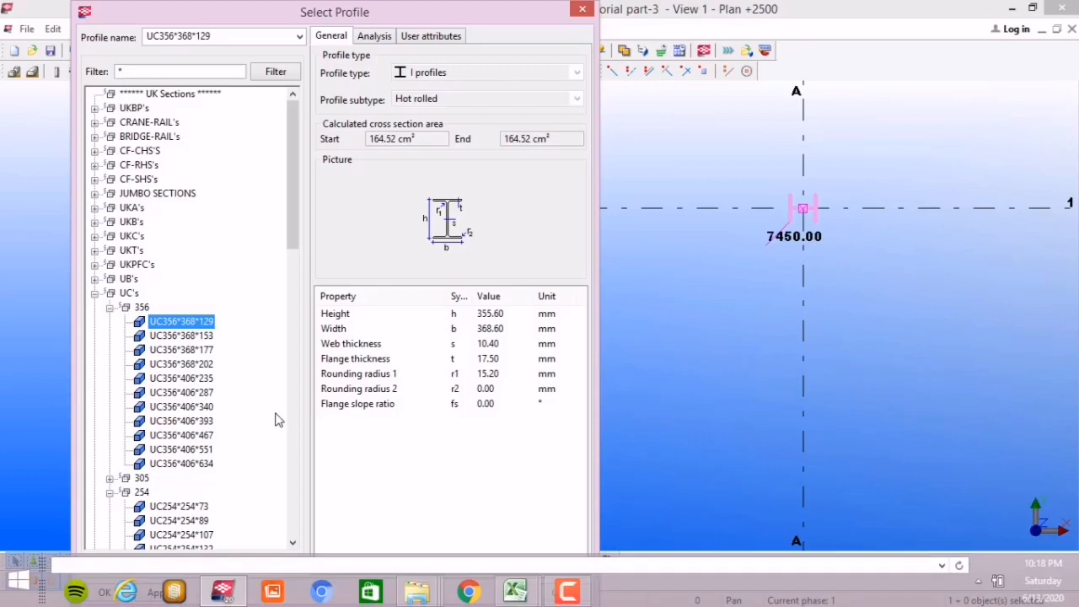
pyautogui.click(159, 592)
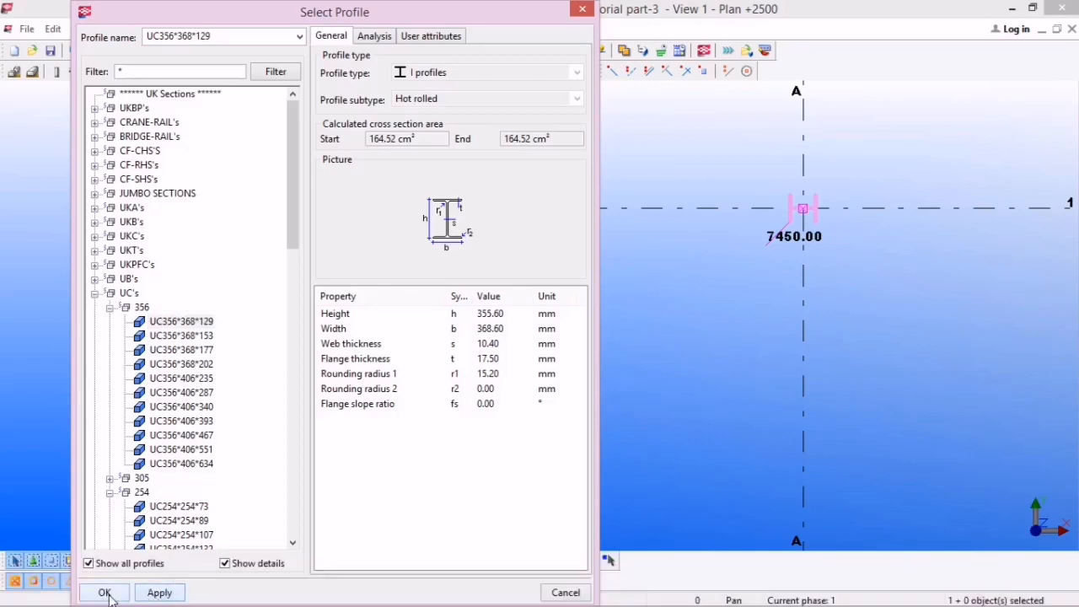
pyautogui.click(104, 593)
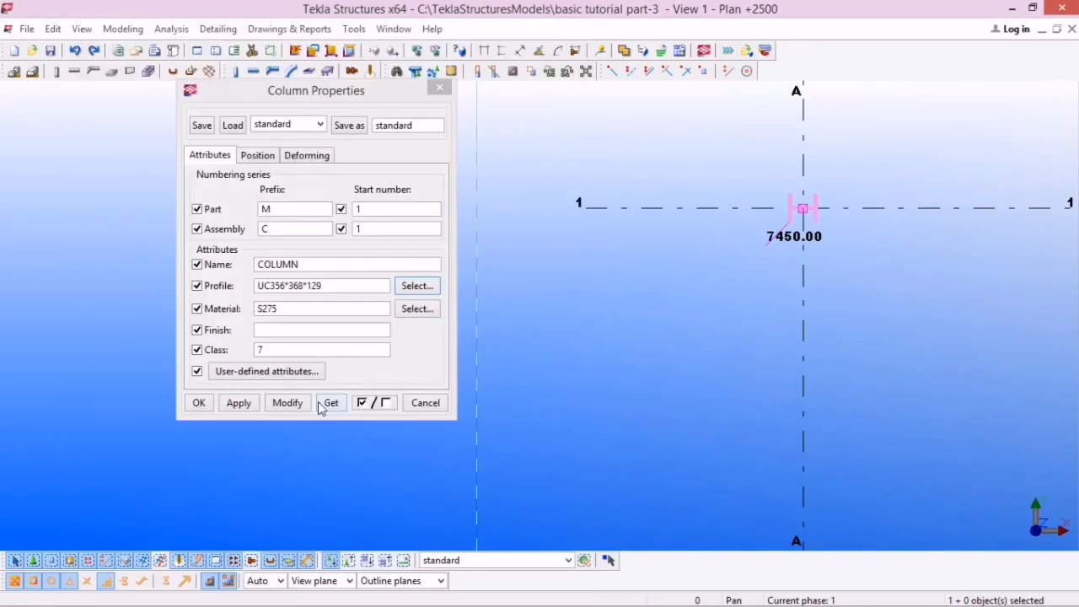
pyautogui.click(287, 403)
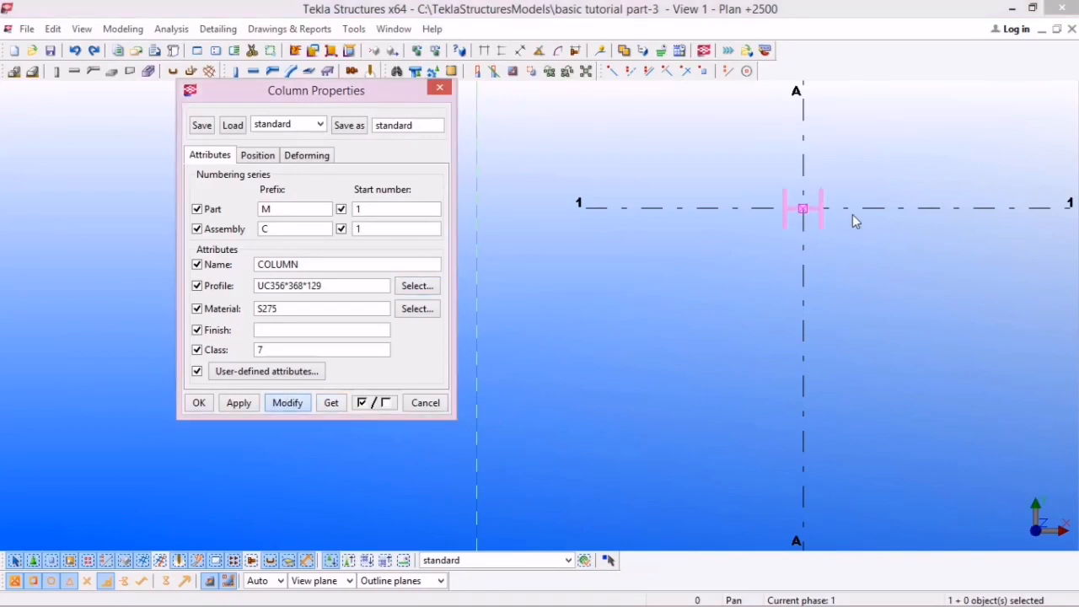
pyautogui.scroll(2, 817, 211)
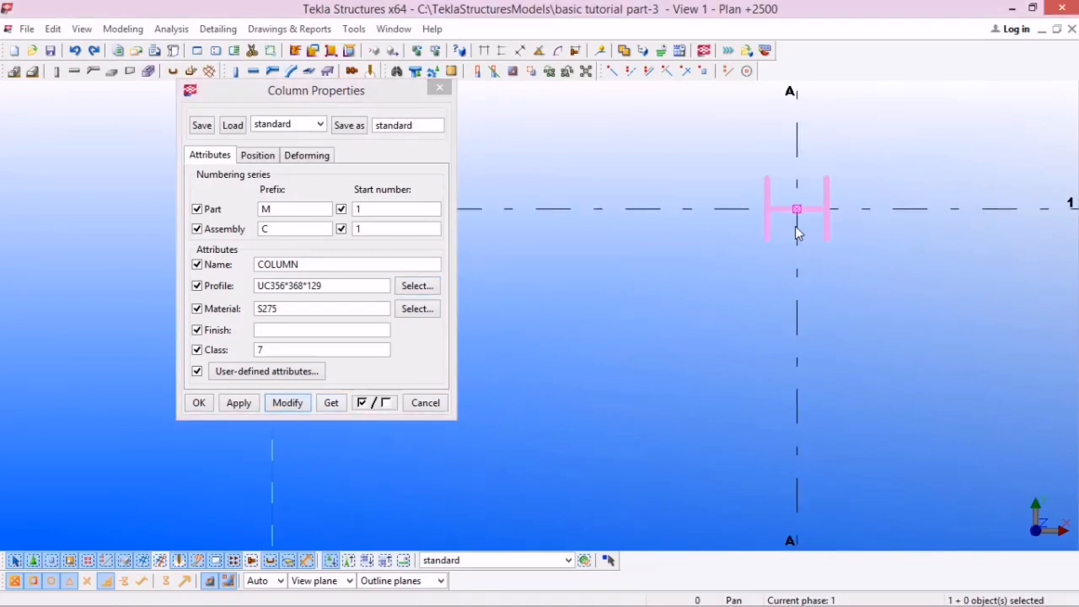
# Set the class of the selected column at A-1 to 8, apply the change and deselect the column
pyautogui.click(288, 308)
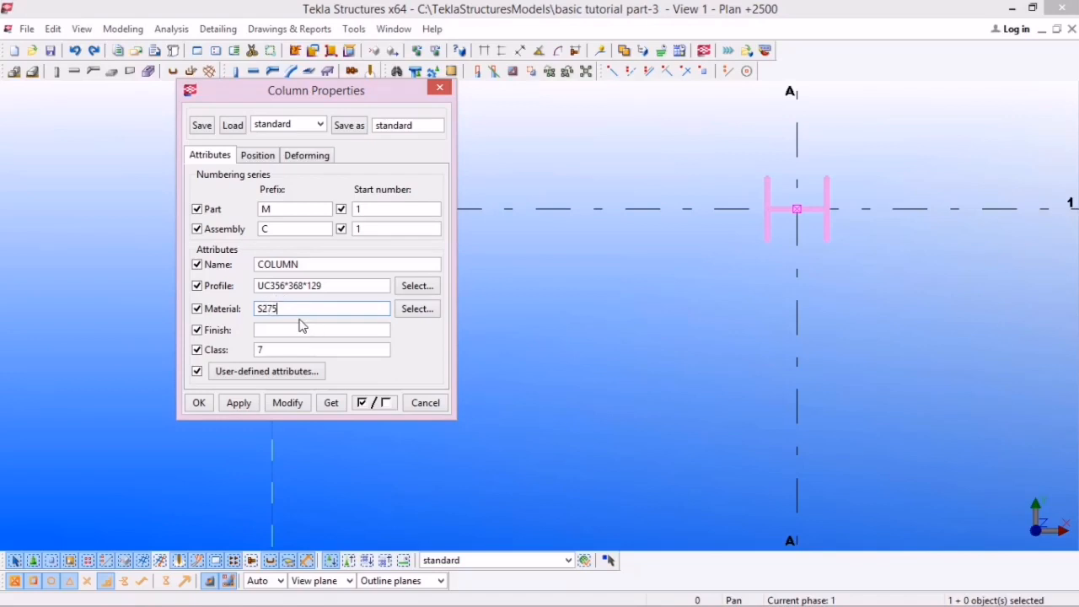
pyautogui.doubleClick(258, 349)
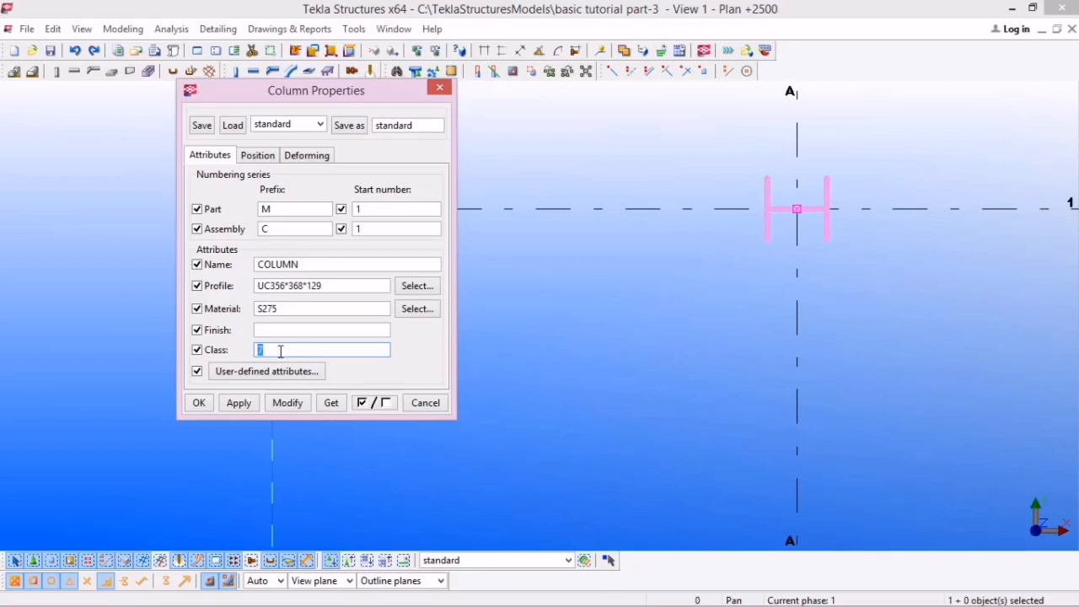
pyautogui.doubleClick(258, 349)
pyautogui.click(285, 402)
pyautogui.click(879, 247)
pyautogui.scroll(3, 818, 205)
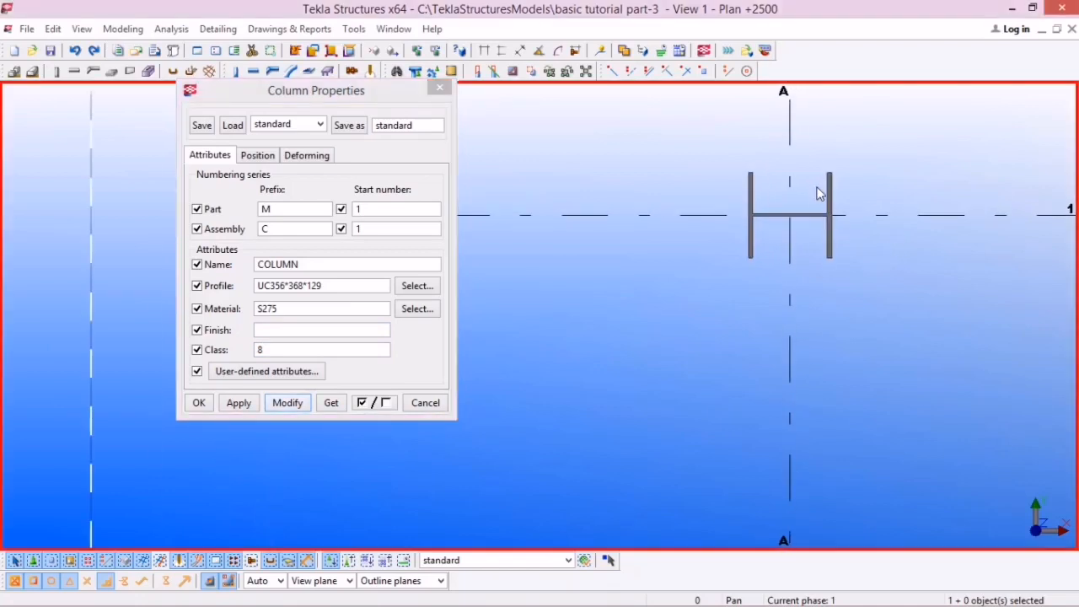
# Try to return the column's class to 7 with no part selected
pyautogui.doubleClick(268, 351)
pyautogui.write('7')
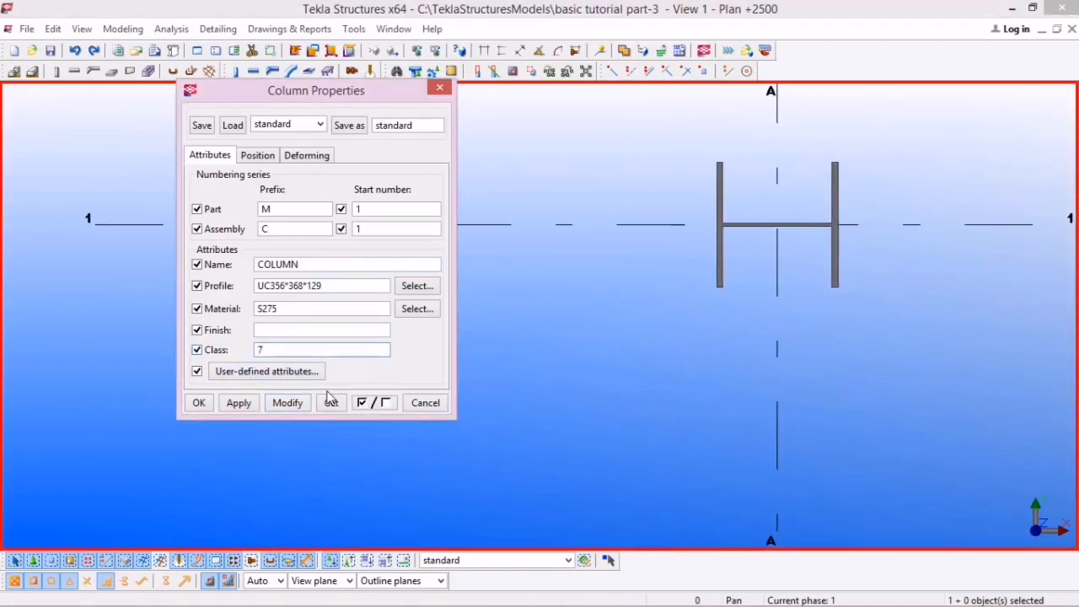
pyautogui.click(288, 403)
# Enter class 10, select the column at A-1, apply the class to it and deselect it
pyautogui.doubleClick(276, 348)
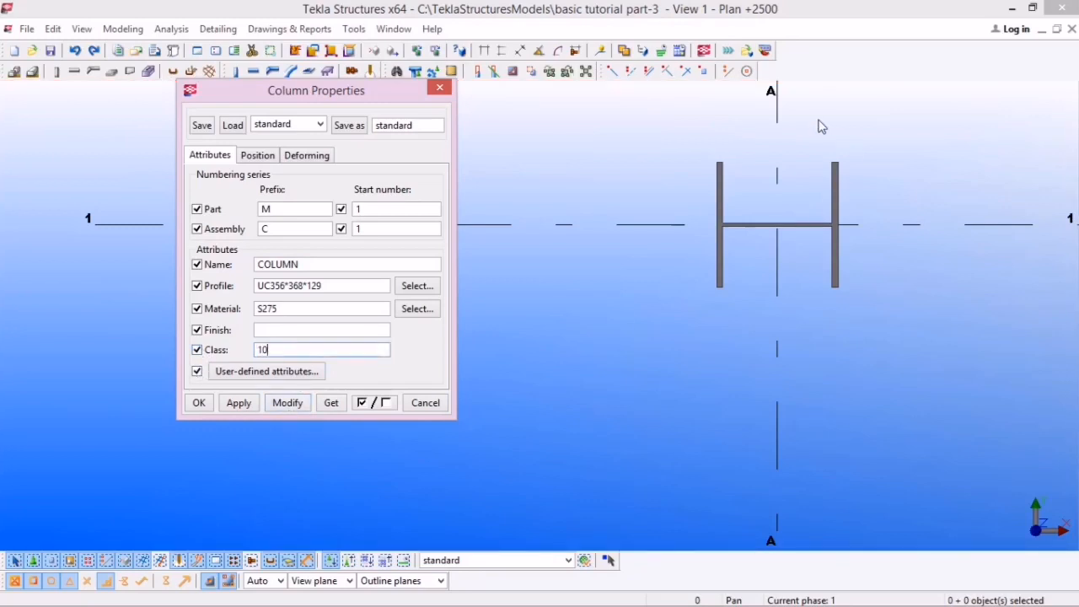
pyautogui.click(706, 184)
pyautogui.click(285, 402)
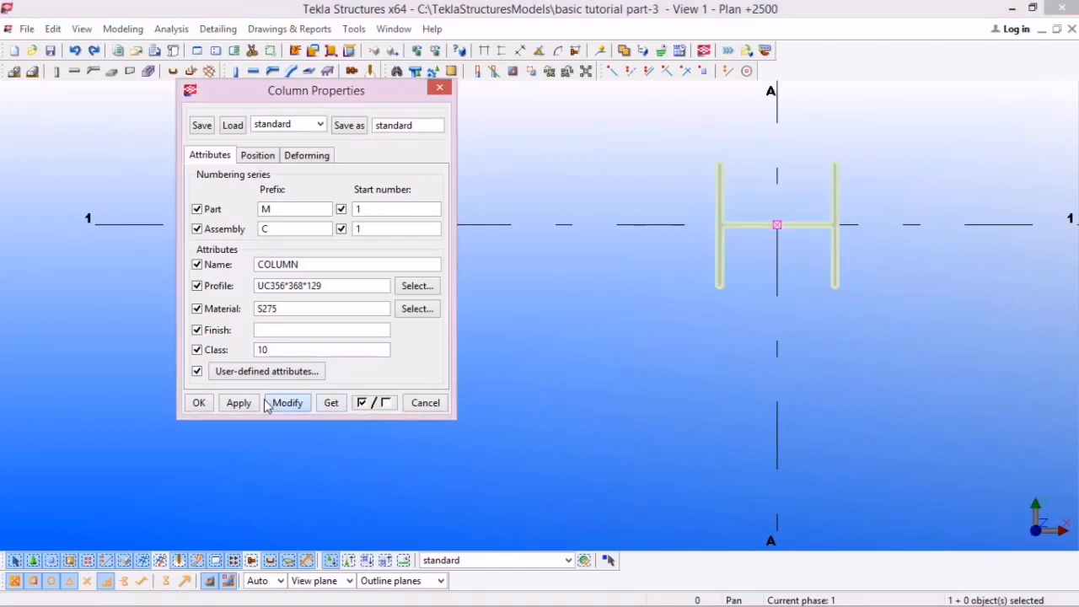
pyautogui.click(728, 354)
# Set the class back to 7 and apply it to the selected column at A-1
pyautogui.doubleClick(299, 349)
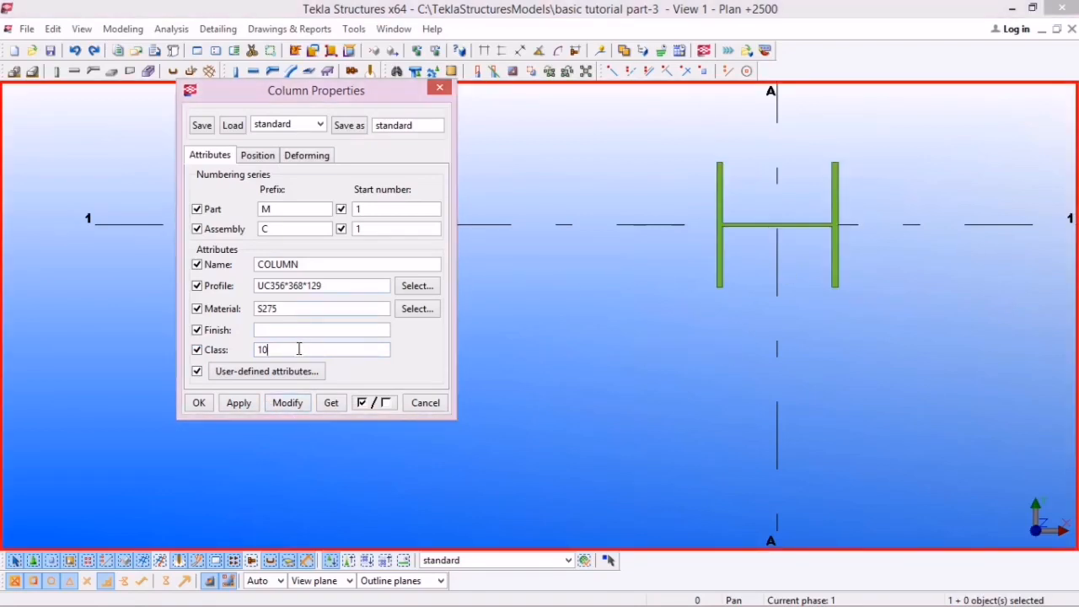
pyautogui.write('7')
pyautogui.click(281, 404)
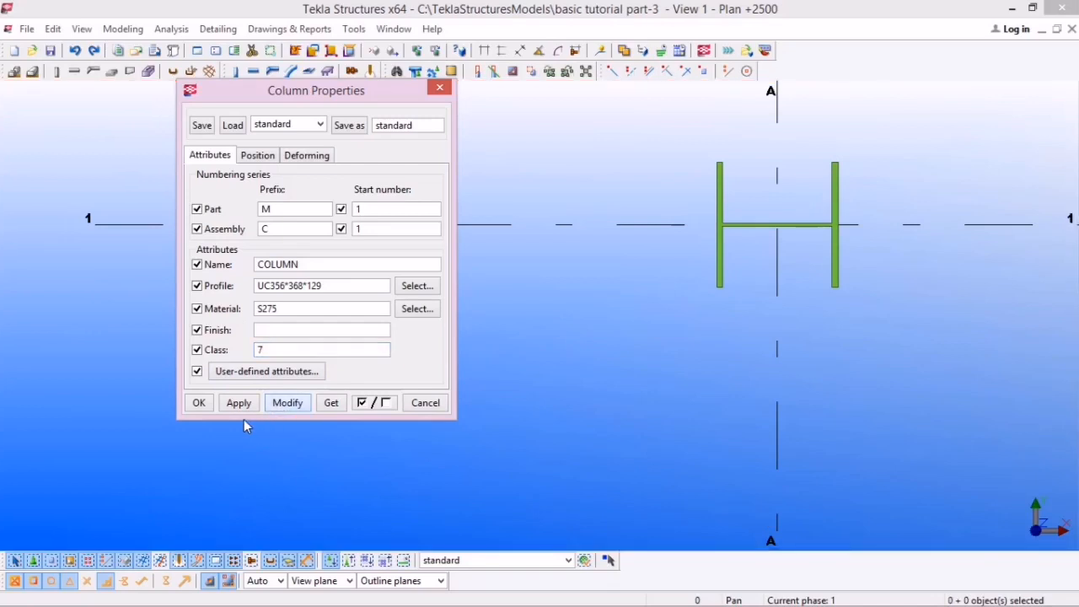
pyautogui.click(722, 211)
pyautogui.click(286, 402)
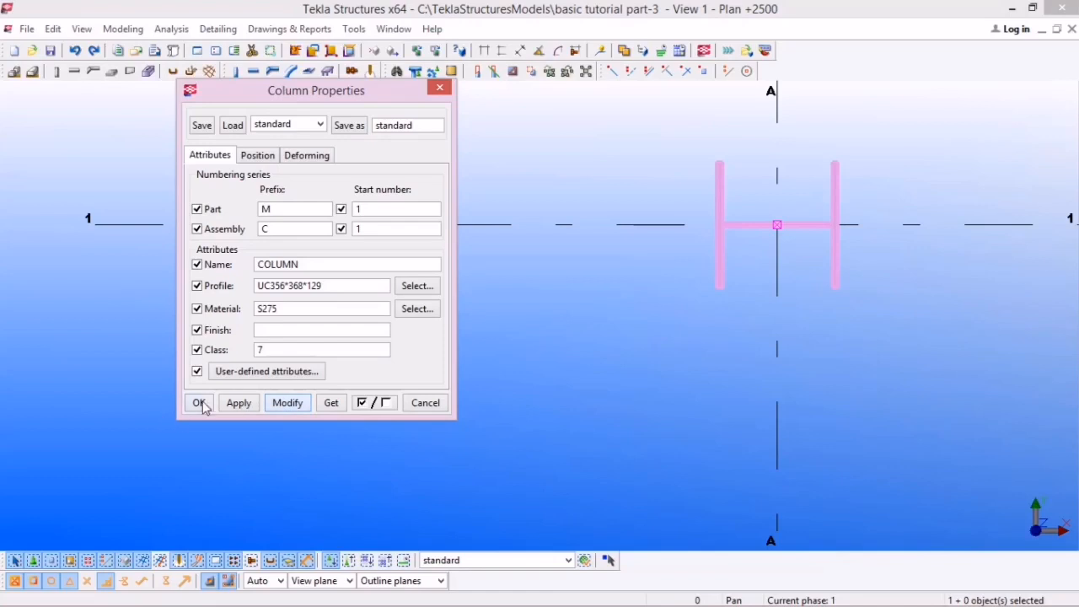
# Confirm the column properties and reopen them for the same column, showing the position settings
pyautogui.click(200, 403)
pyautogui.doubleClick(725, 206)
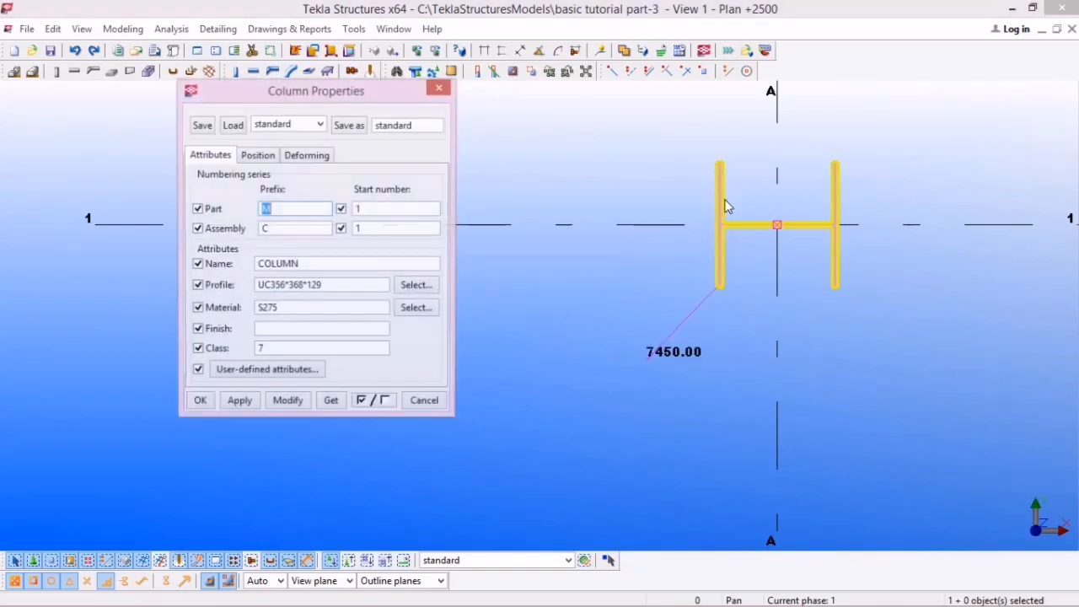
pyautogui.click(257, 159)
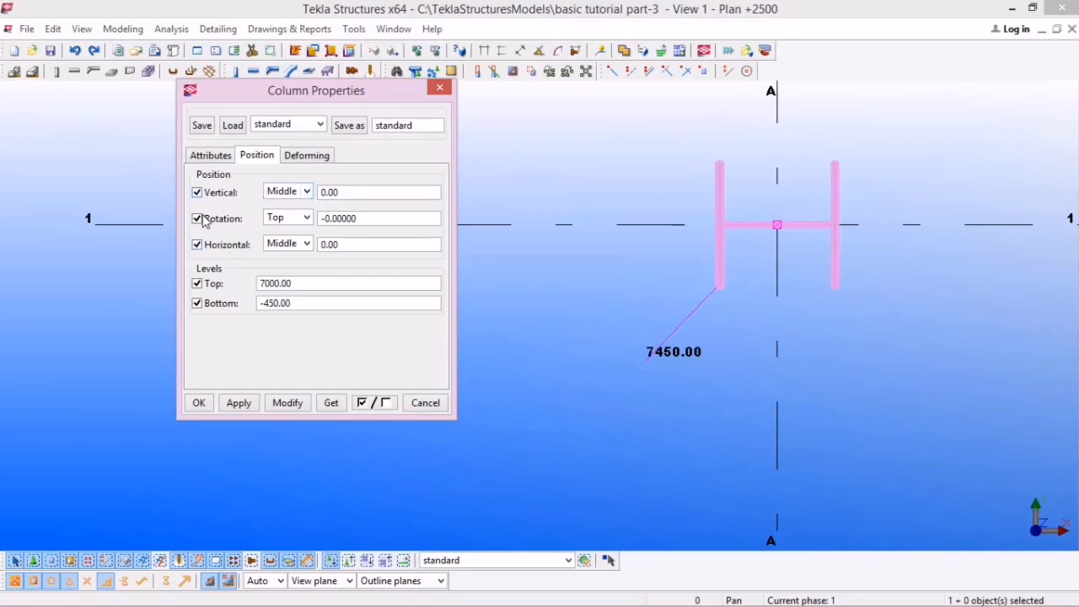
# Try the column's vertical position as Down and as Up, applying each to the column
pyautogui.click(307, 196)
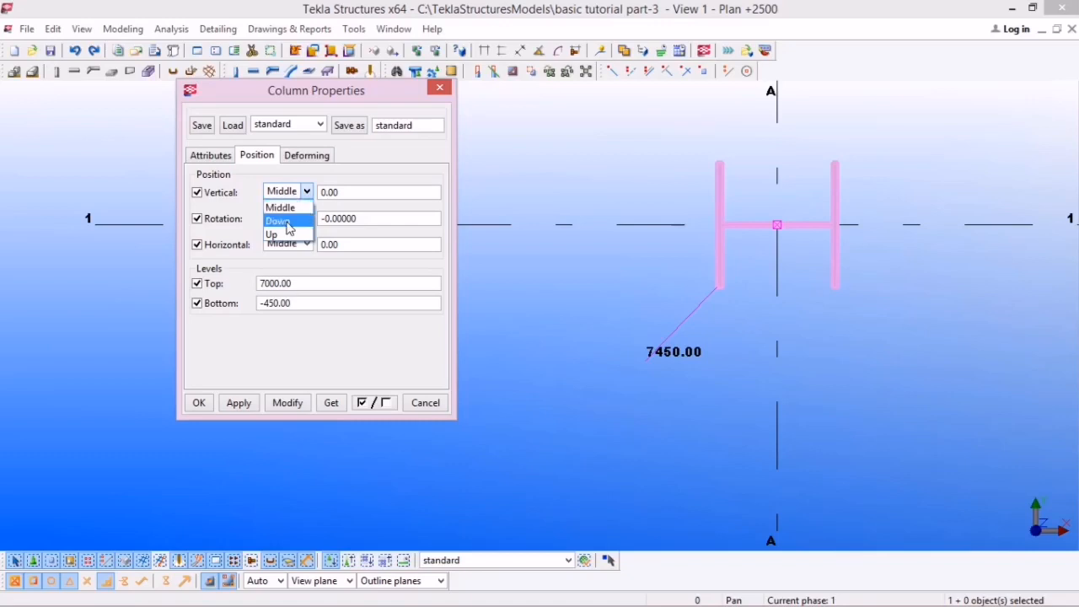
pyautogui.click(287, 222)
pyautogui.click(289, 404)
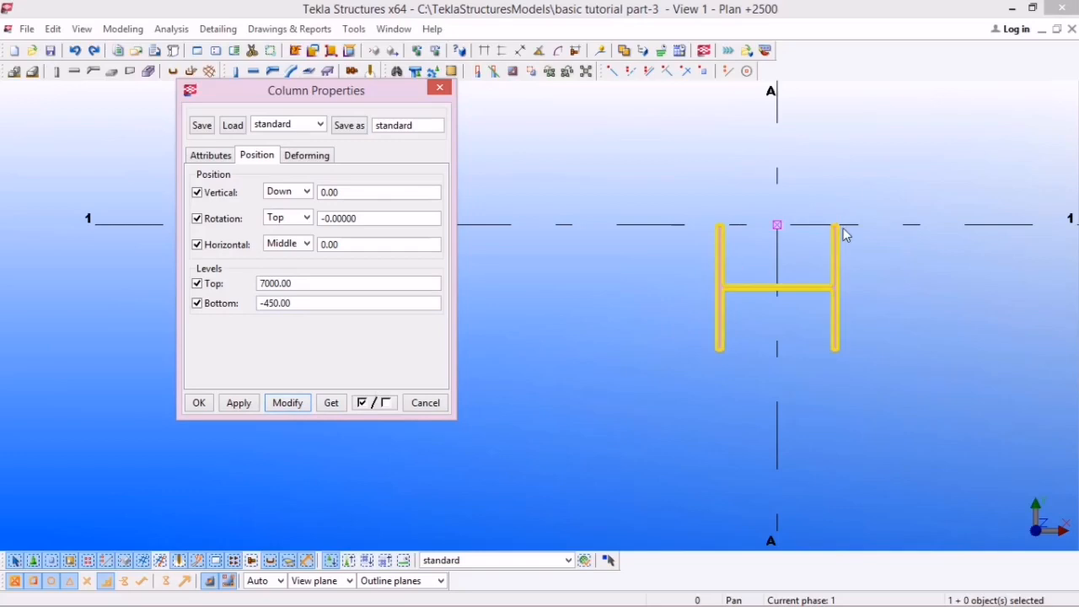
pyautogui.click(307, 192)
pyautogui.click(284, 233)
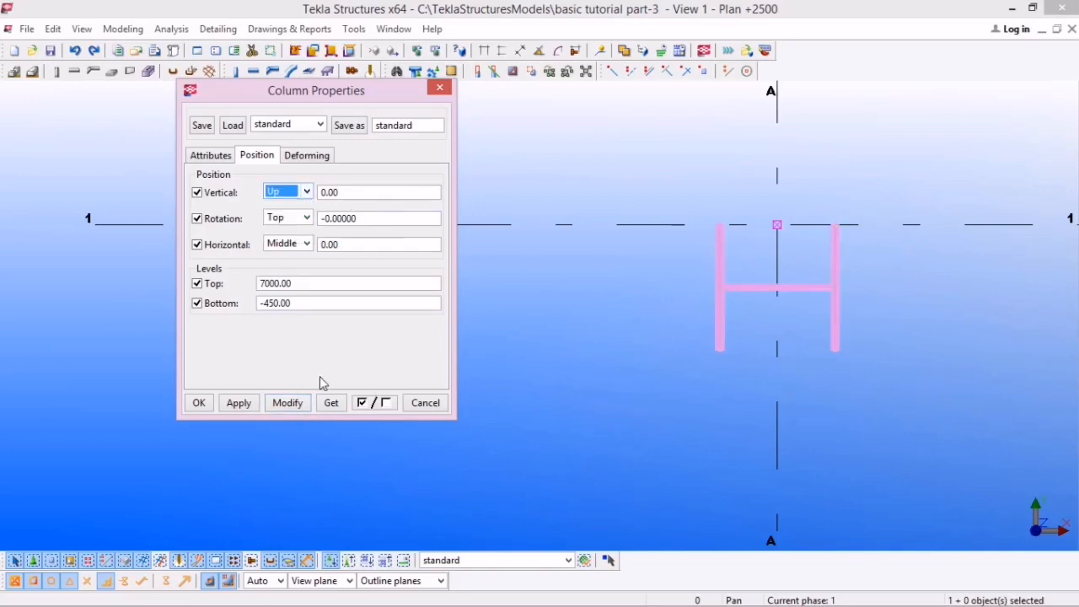
pyautogui.click(300, 405)
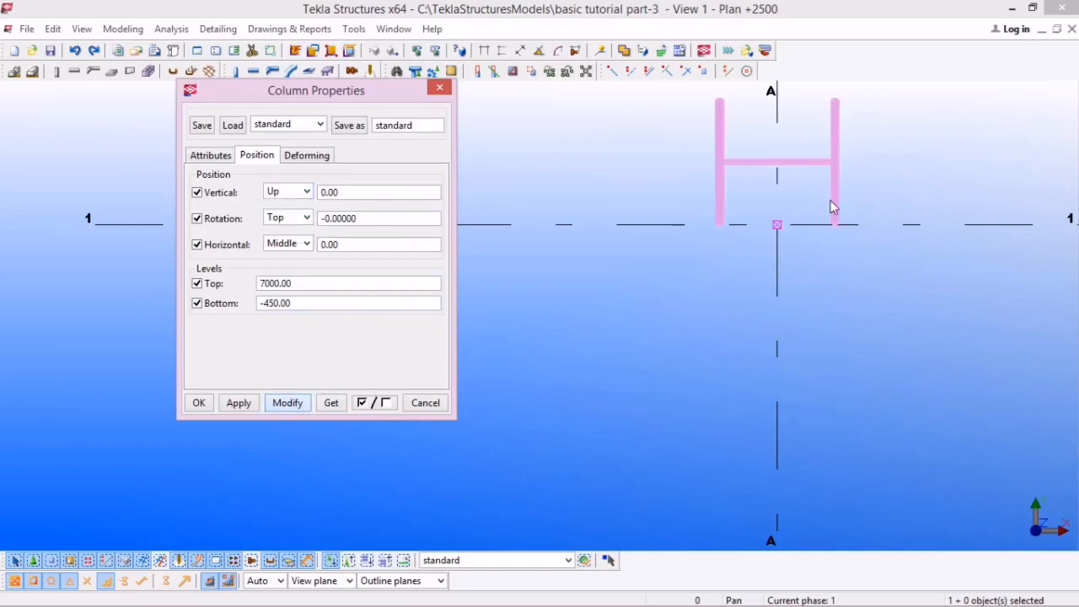
# Set the column's vertical position to Middle and apply it
pyautogui.click(303, 194)
pyautogui.click(289, 206)
pyautogui.click(284, 403)
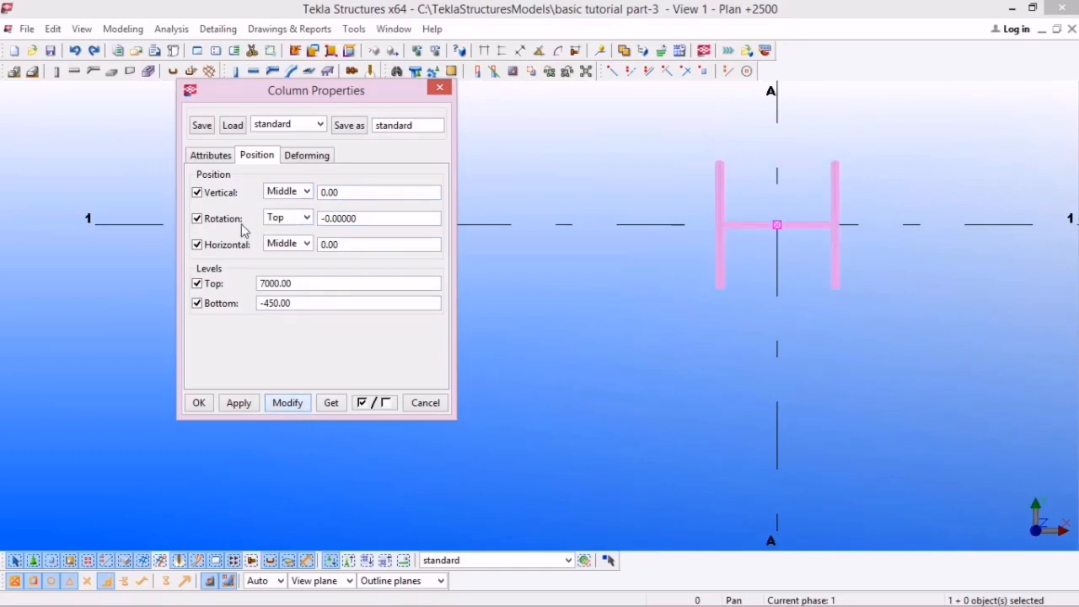
# Set the column's rotation direction to Back and apply it
pyautogui.click(307, 218)
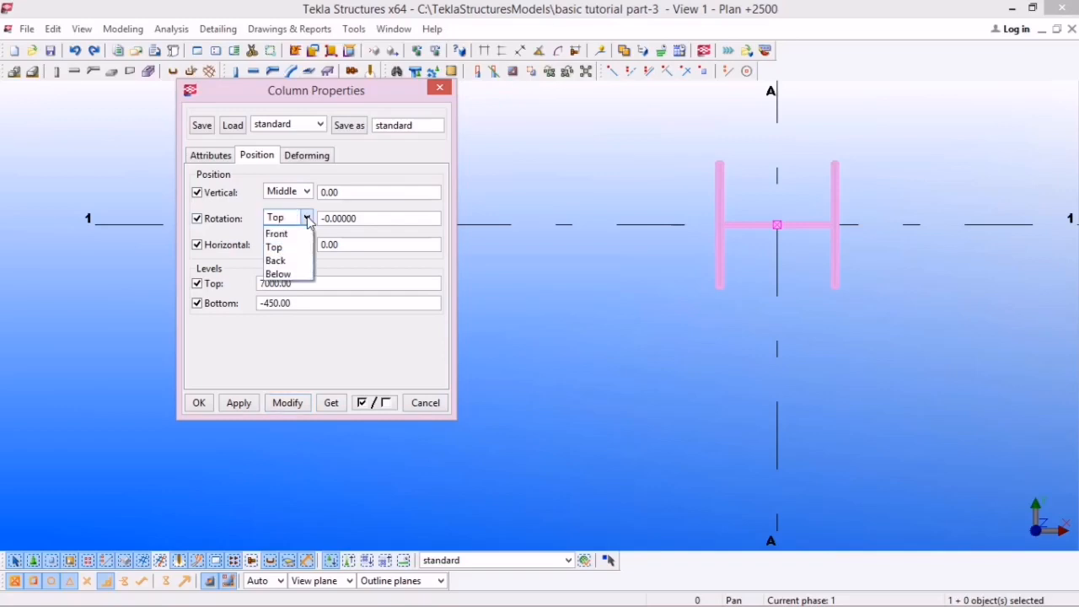
pyautogui.click(290, 262)
pyautogui.click(287, 402)
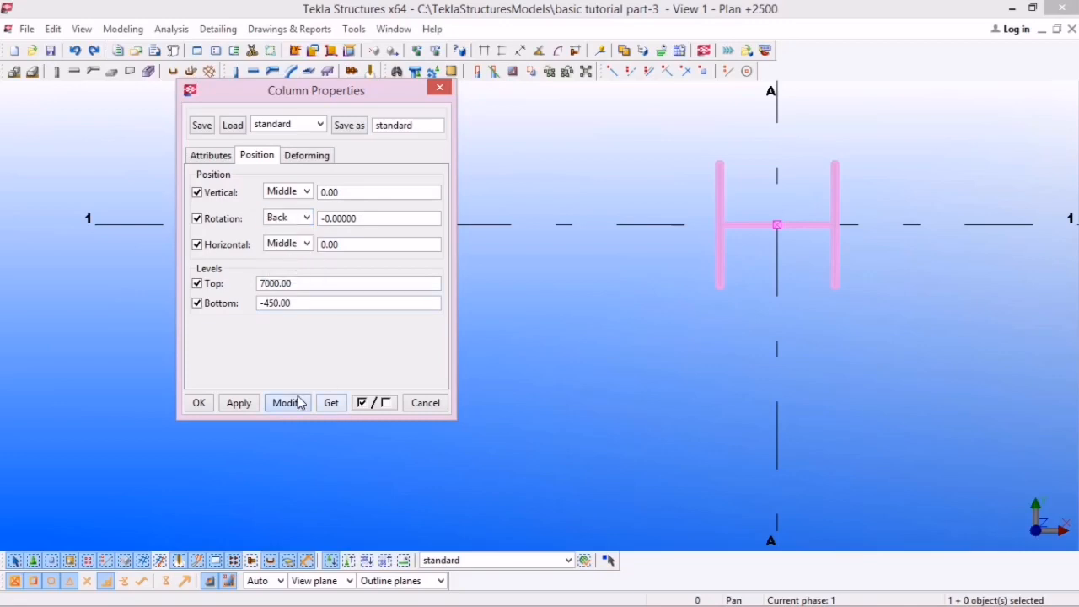
# Set the column's rotation direction to Top and apply it
pyautogui.click(306, 219)
pyautogui.click(302, 246)
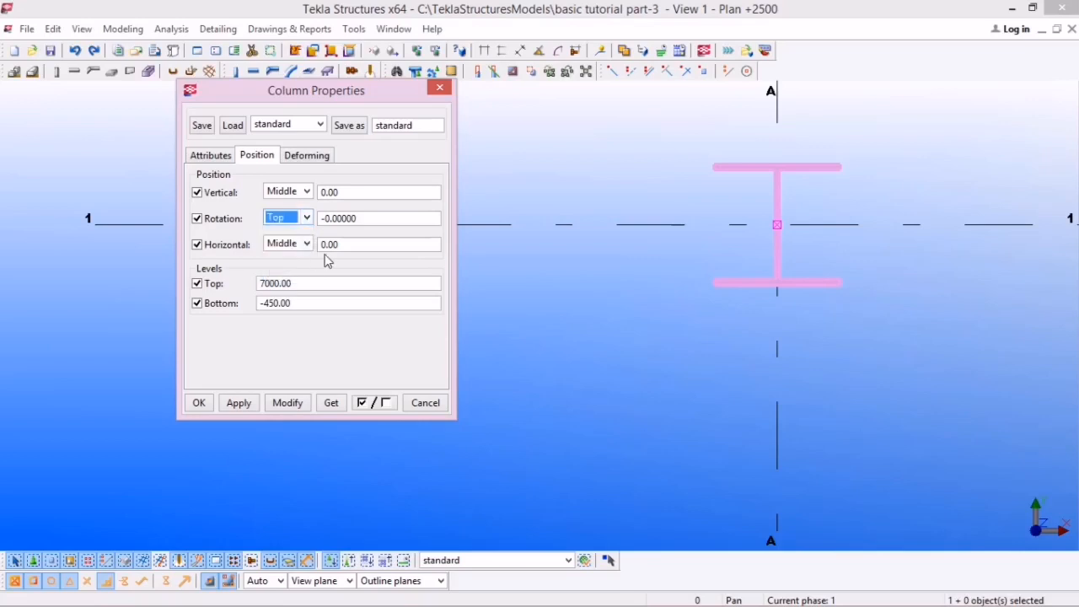
pyautogui.click(289, 404)
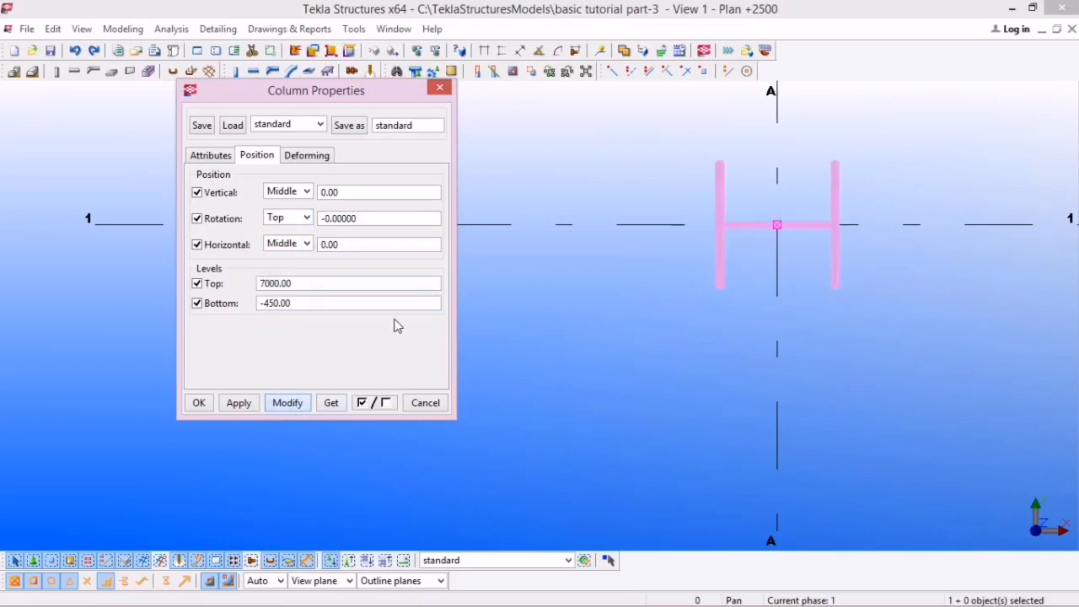
# Set the column's rotation angle to 45 degrees and apply it
pyautogui.moveTo(363, 220); pyautogui.dragTo(247, 219)
pyautogui.write('45')
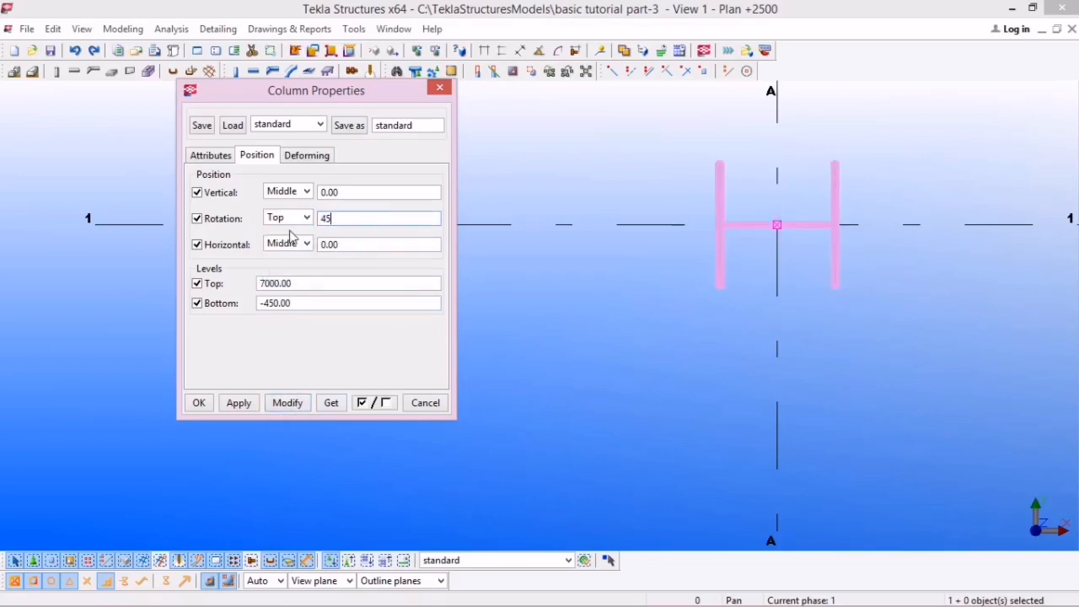
pyautogui.click(287, 404)
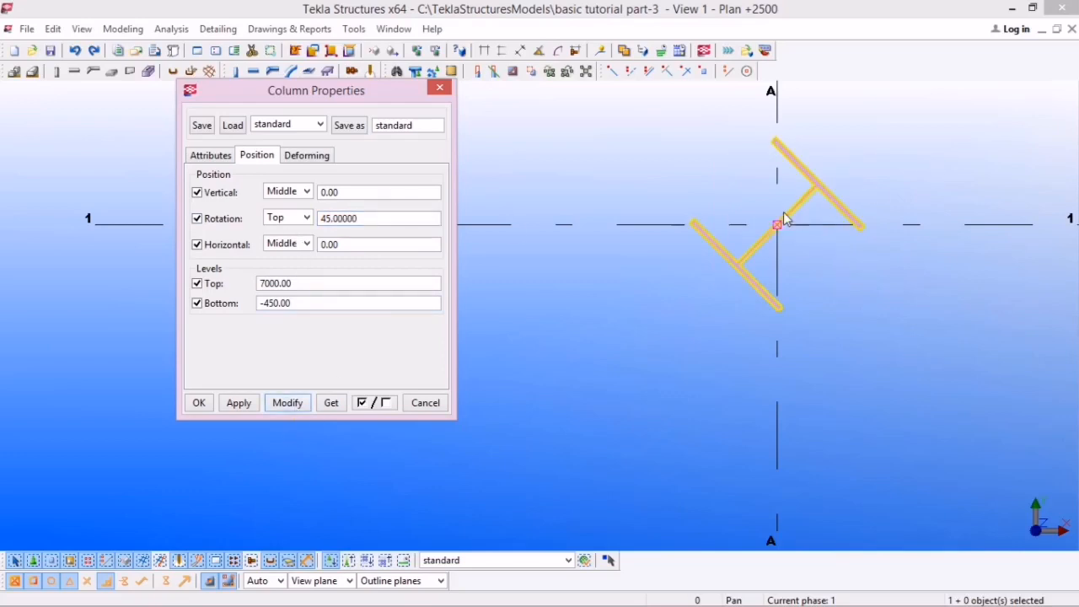
# Set the column's rotation angle to 0 and apply it
pyautogui.moveTo(376, 216); pyautogui.dragTo(264, 212)
pyautogui.write('0')
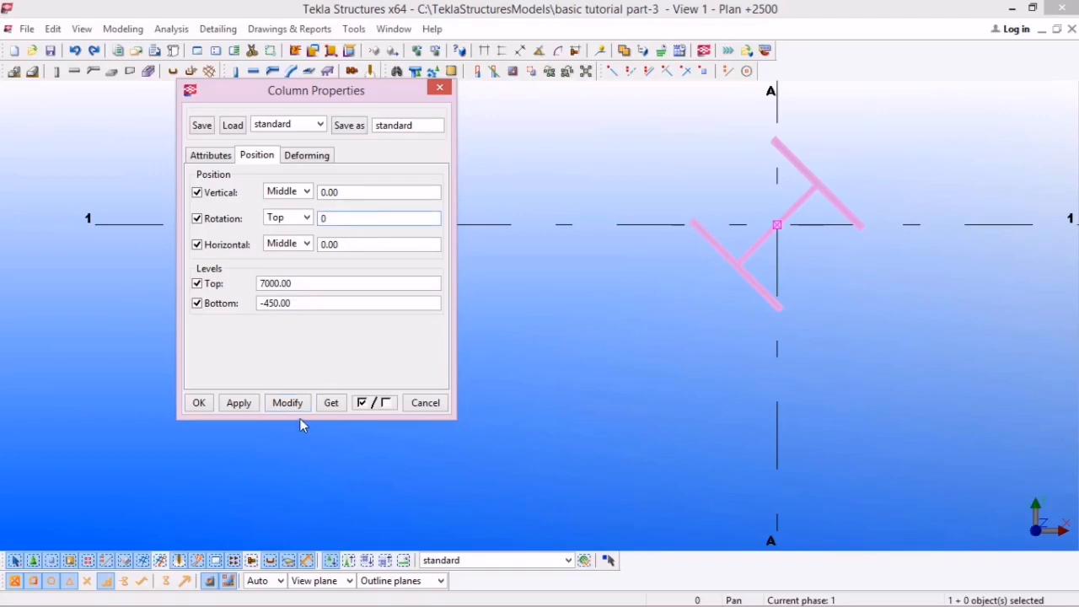
pyautogui.click(299, 408)
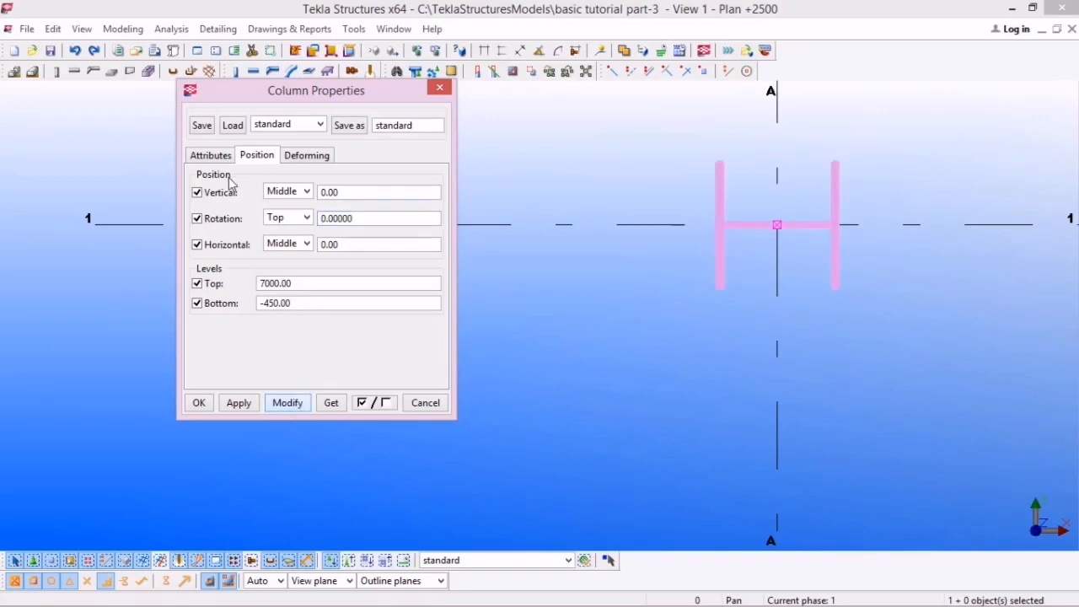
# Try the column's horizontal position as Left and as Right, applying each to the column
pyautogui.click(305, 246)
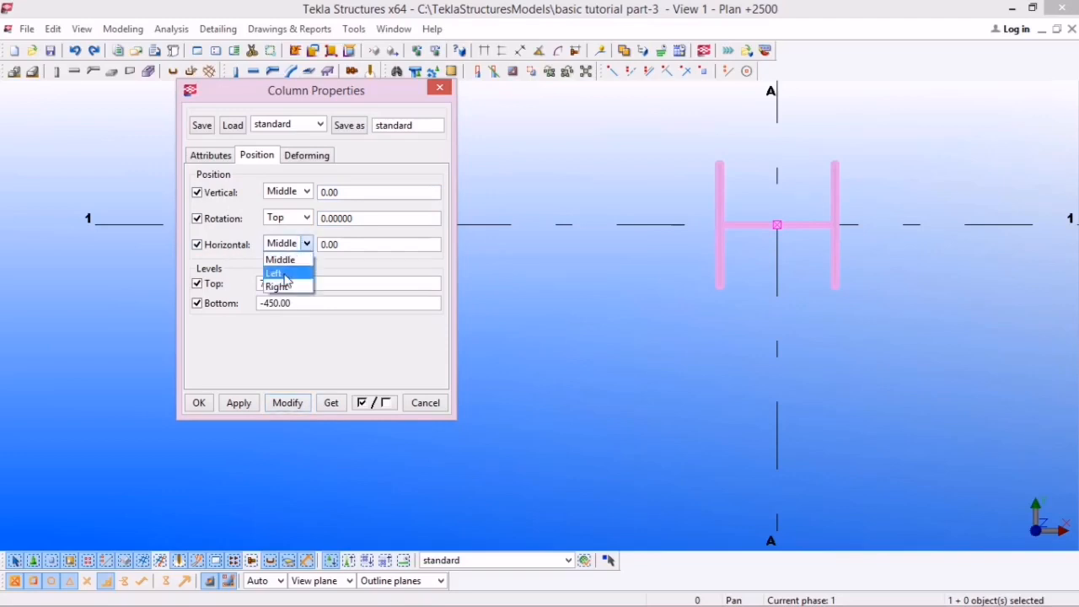
pyautogui.click(286, 275)
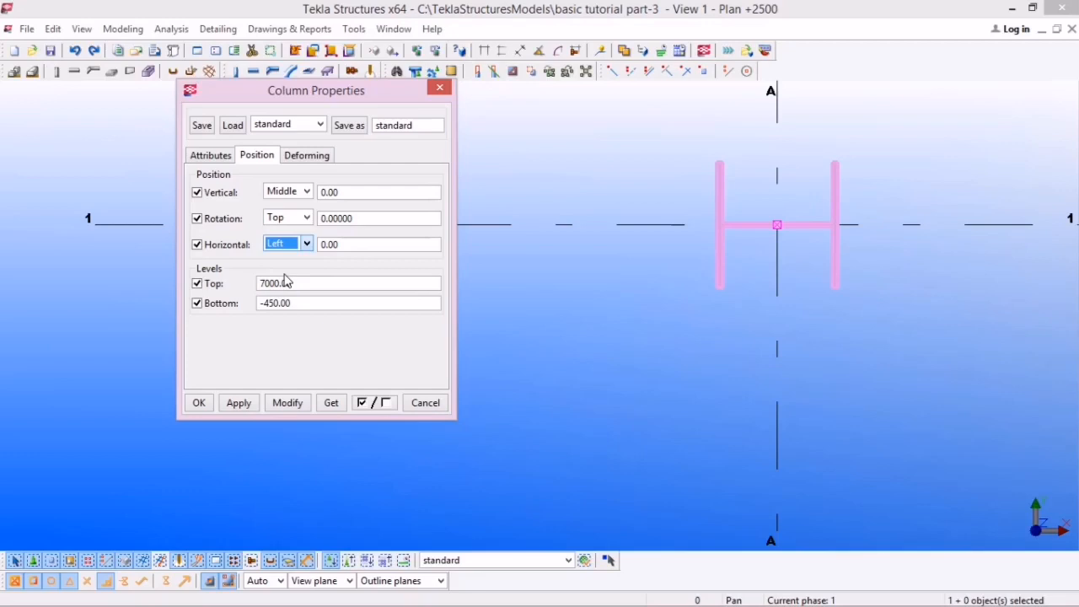
pyautogui.click(299, 405)
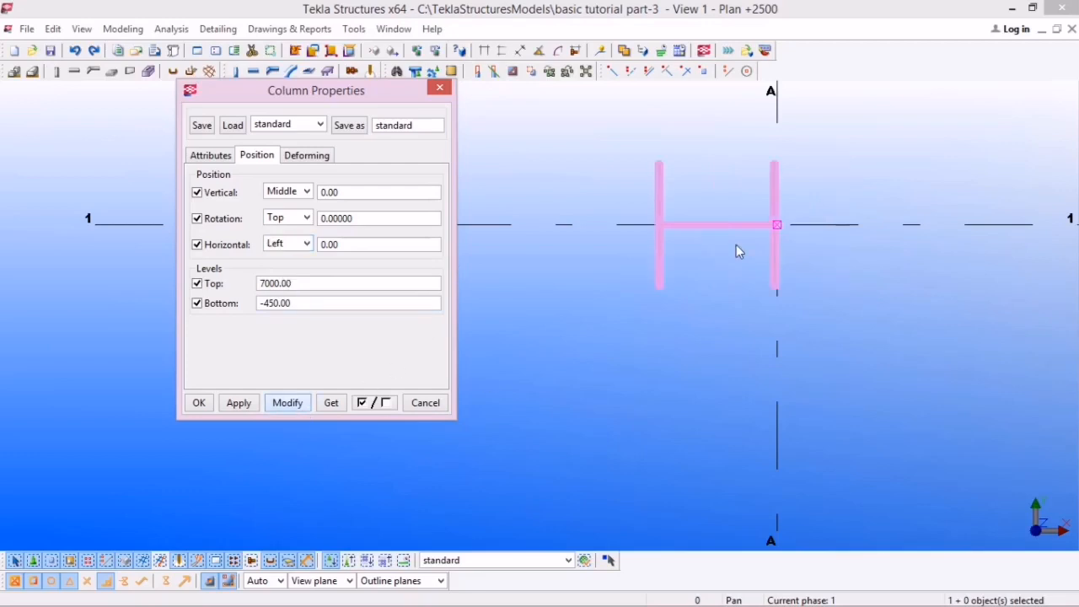
pyautogui.click(305, 244)
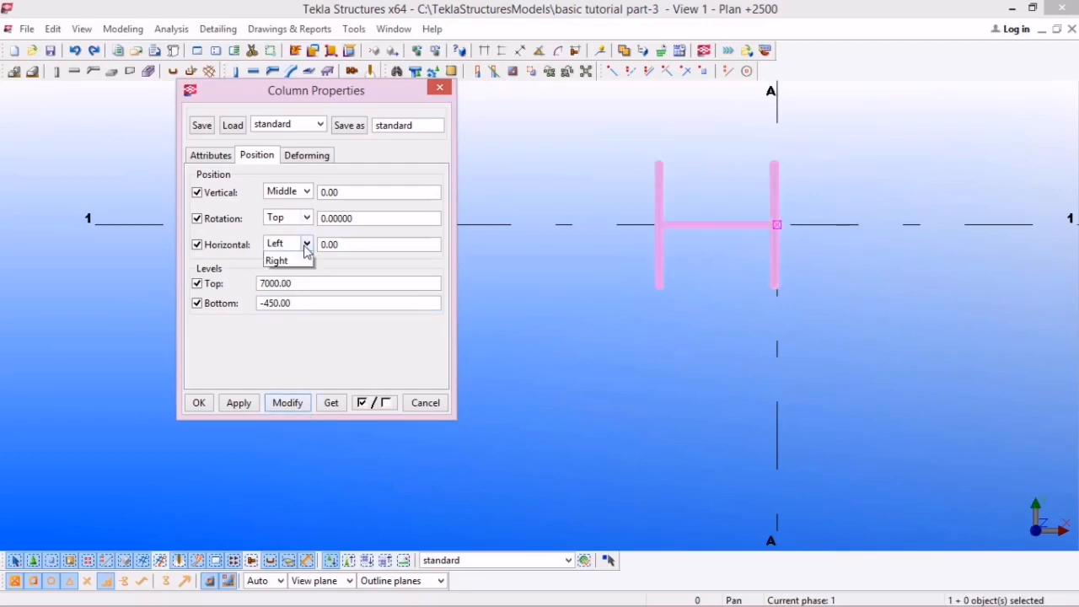
pyautogui.click(297, 288)
pyautogui.click(297, 405)
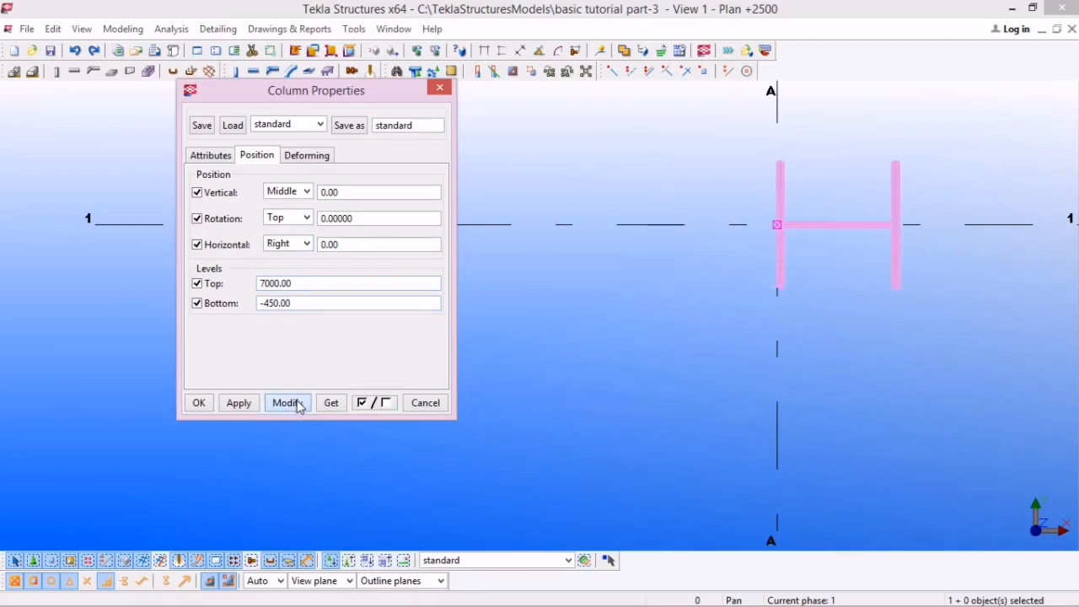
# Set the column's horizontal position to Middle, apply it and click-free clear the selection in the plan view
pyautogui.click(301, 245)
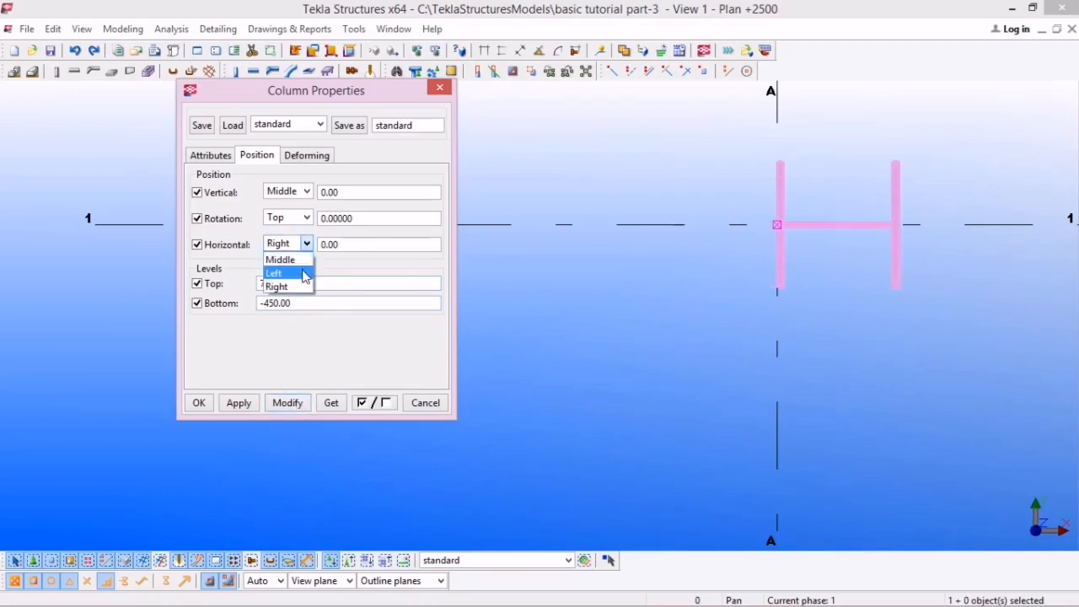
pyautogui.click(297, 257)
pyautogui.click(286, 402)
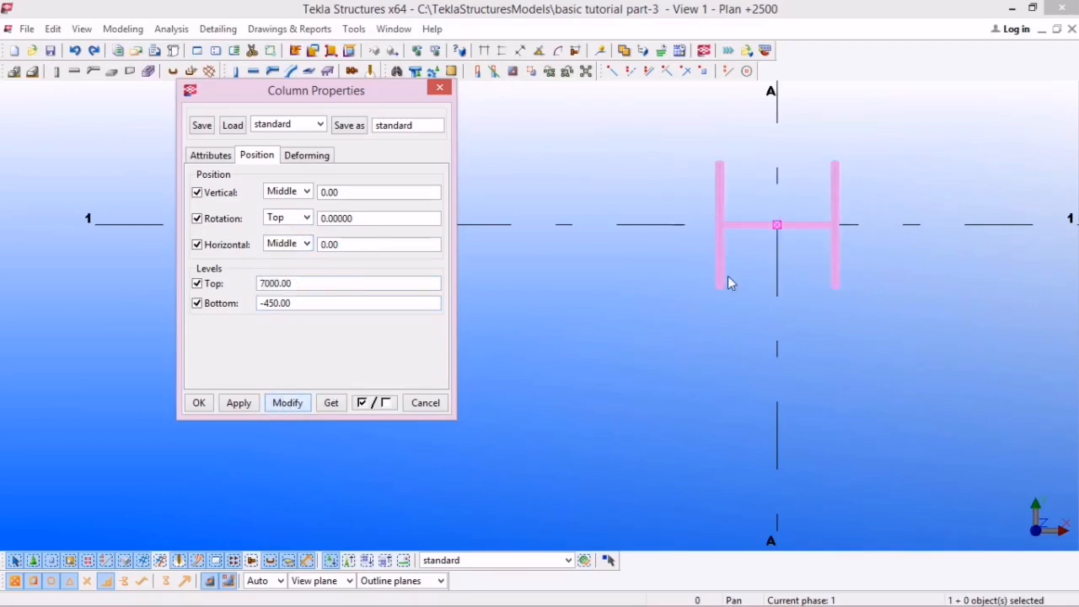
pyautogui.click(859, 291)
pyautogui.scroll(-2, 672, 284)
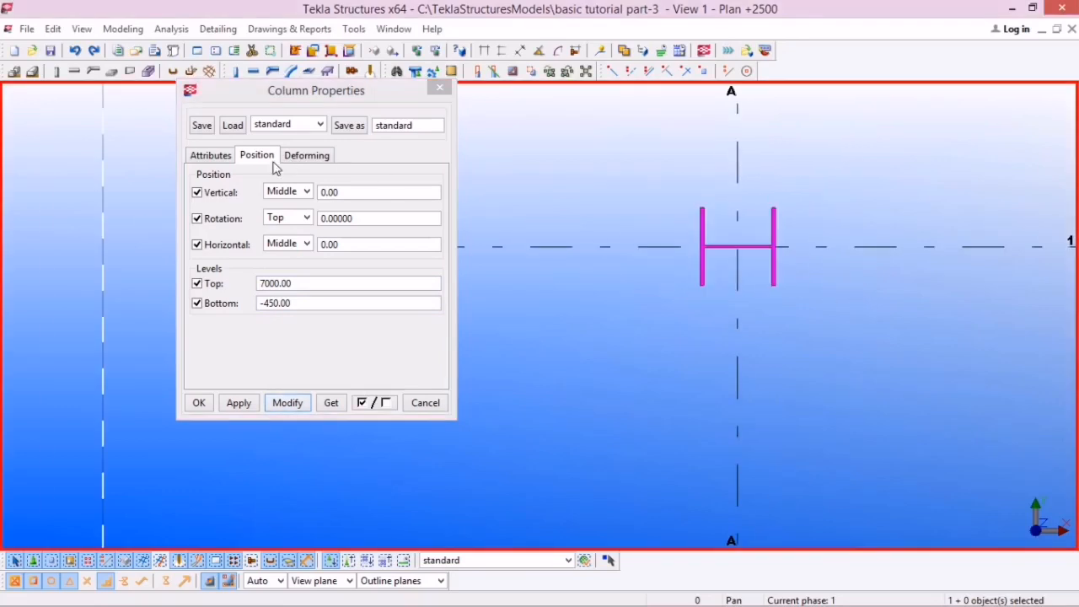
# Show the column's deforming settings for angle, cambering and shortening
pyautogui.click(302, 156)
pyautogui.click(304, 155)
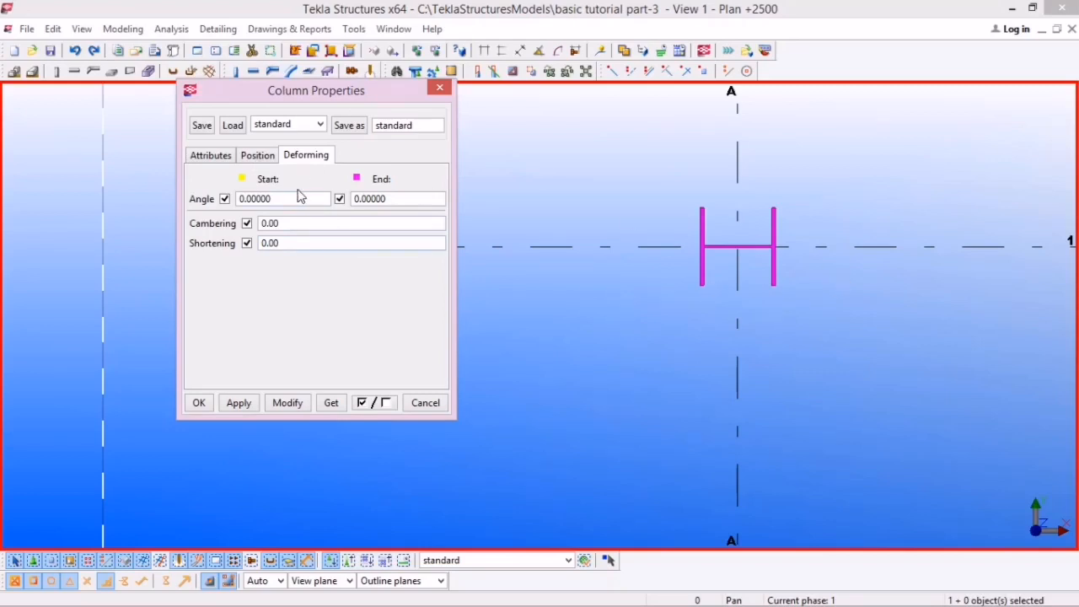
# Return to the column's position settings and view the full column on the grid in 3D
pyautogui.click(257, 156)
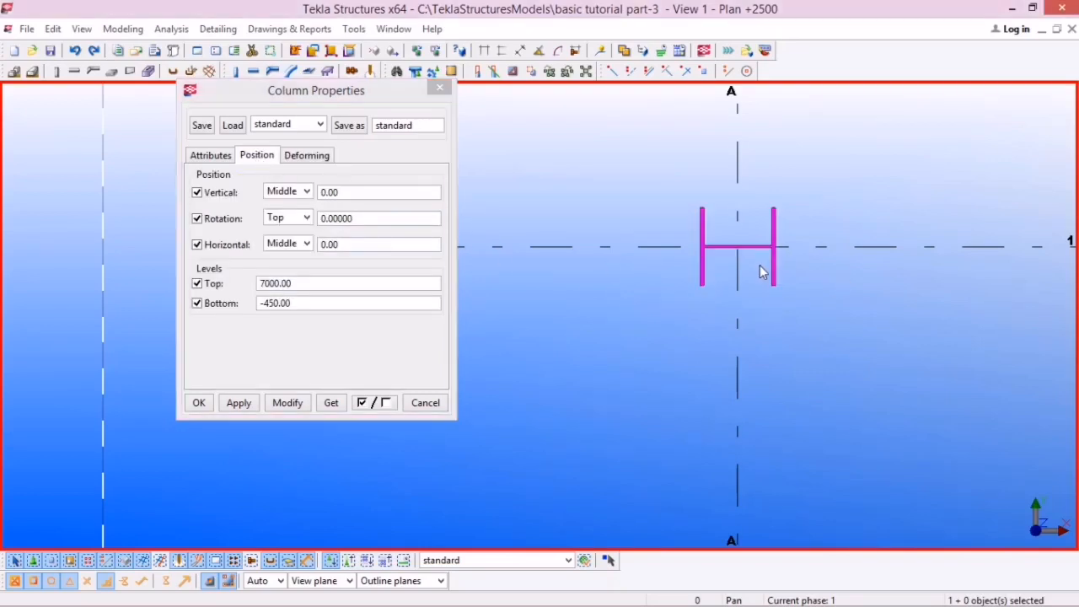
pyautogui.scroll(-6, 760, 272)
pyautogui.keyDown('ctrl'); pyautogui.moveTo(717, 317); pyautogui.dragTo(710, 264, button='middle'); pyautogui.keyUp('ctrl')
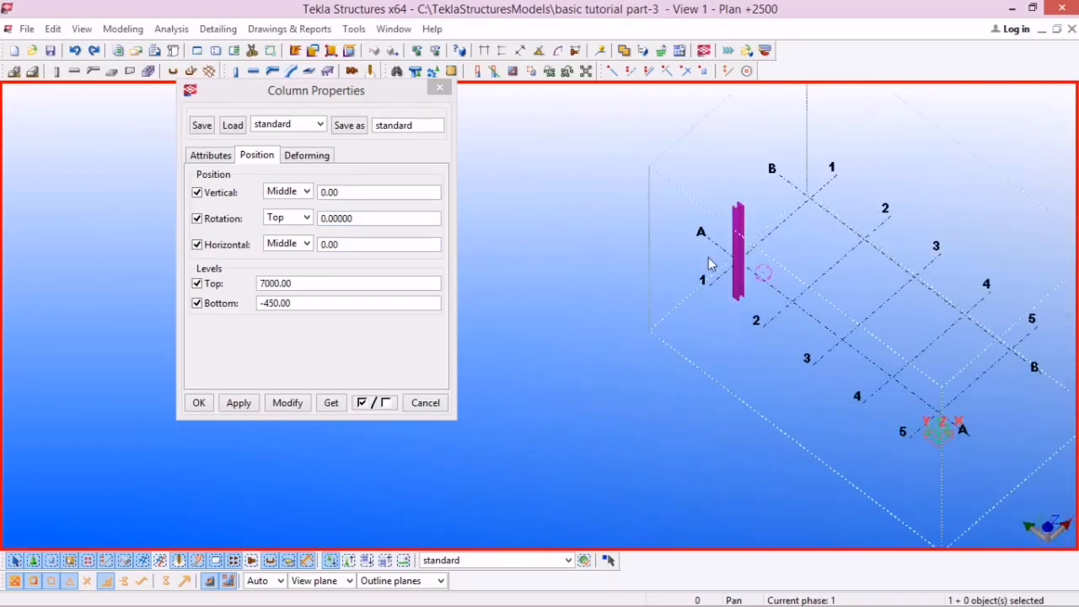
# Close the column's properties, make the 3d view visible and hide the Plan +2500 view
pyautogui.scroll(-2, 672, 250)
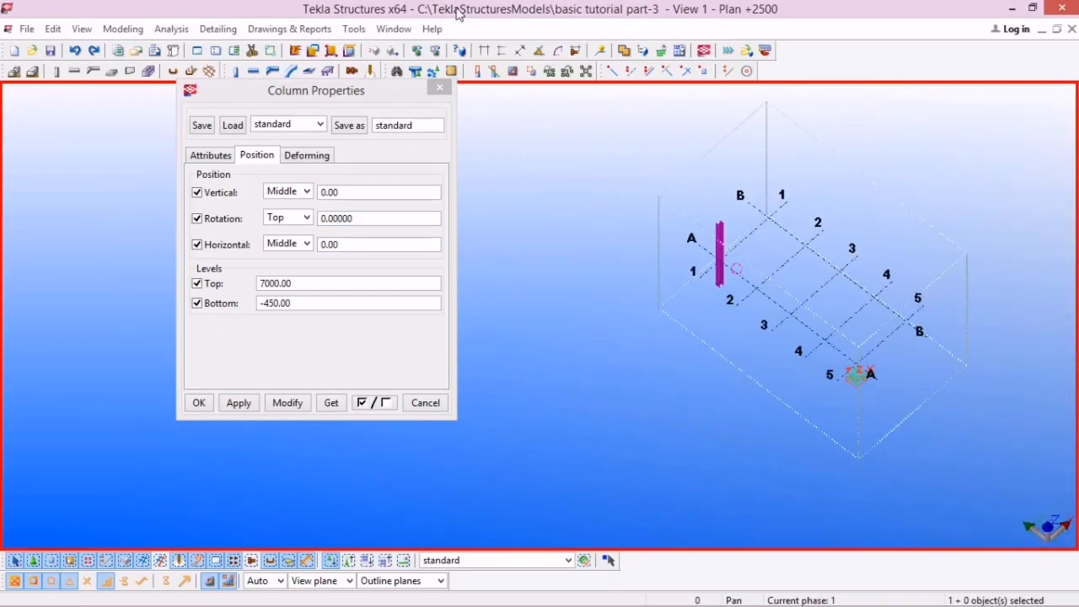
pyautogui.click(439, 87)
pyautogui.click(237, 51)
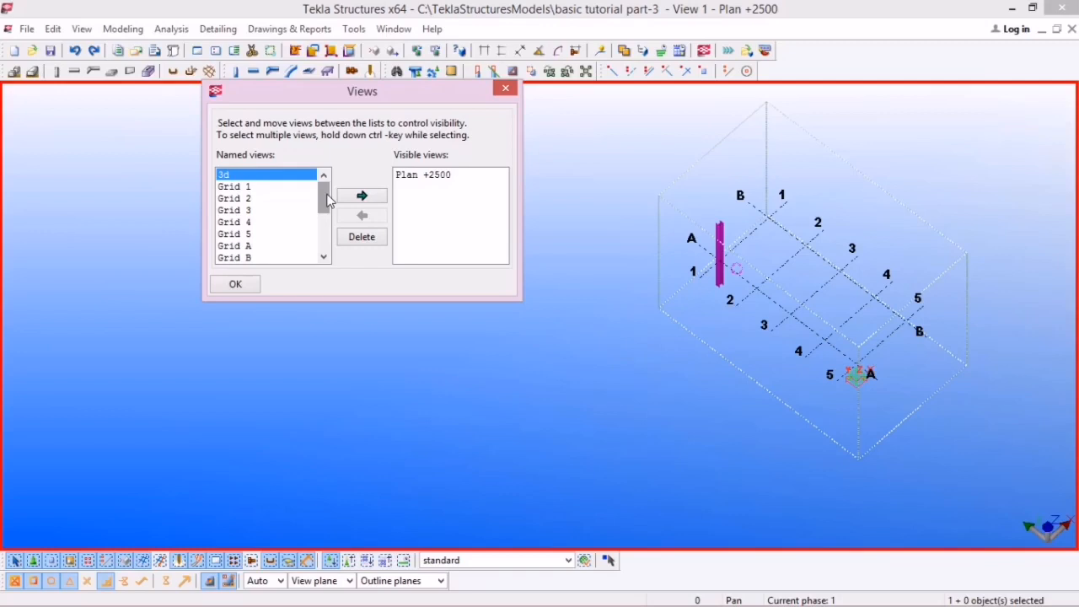
pyautogui.click(364, 195)
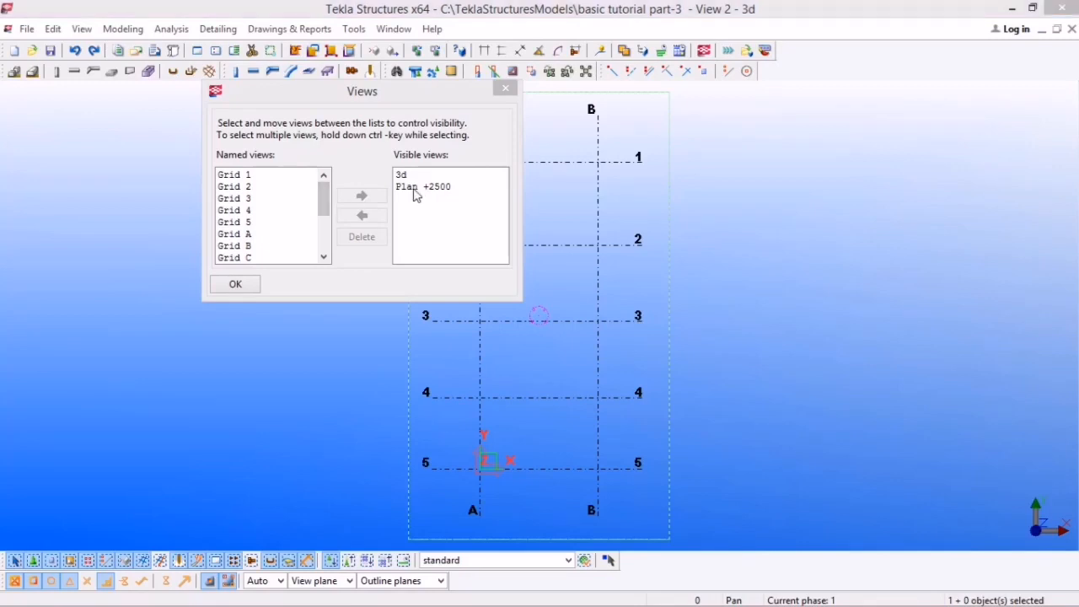
pyautogui.click(414, 189)
pyautogui.click(371, 216)
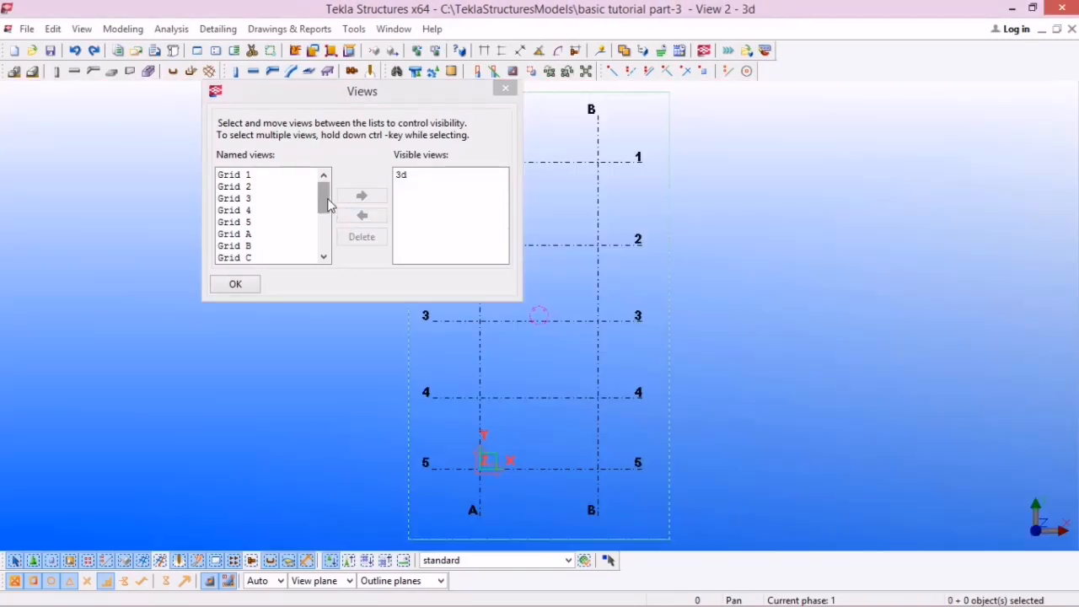
# Make the Plan +0 view visible and tile it vertically alongside the 3d view
pyautogui.moveTo(329, 205); pyautogui.dragTo(332, 258)
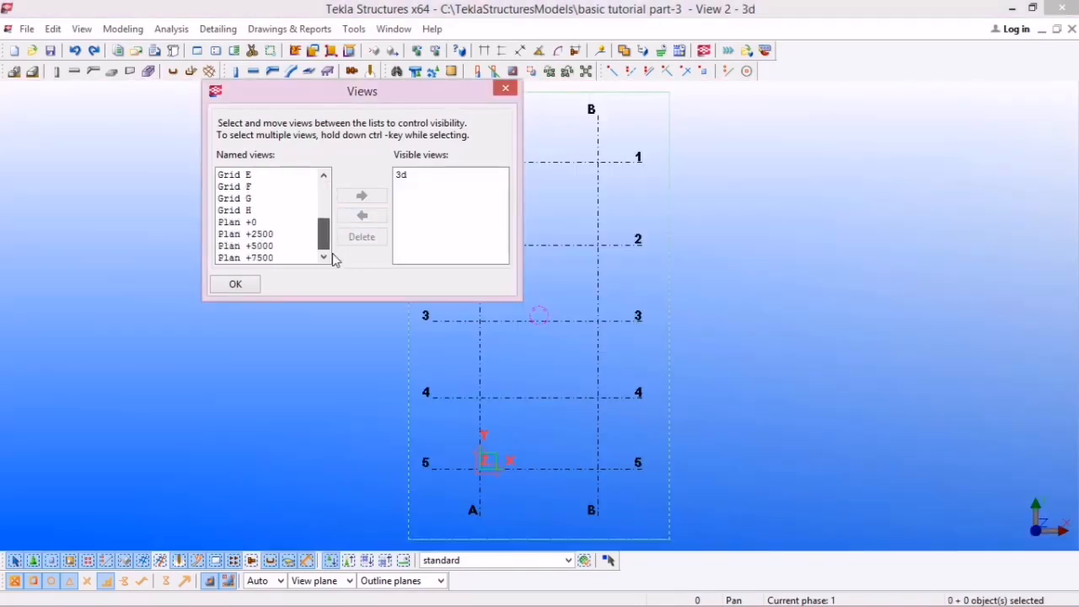
pyautogui.click(240, 222)
pyautogui.click(362, 196)
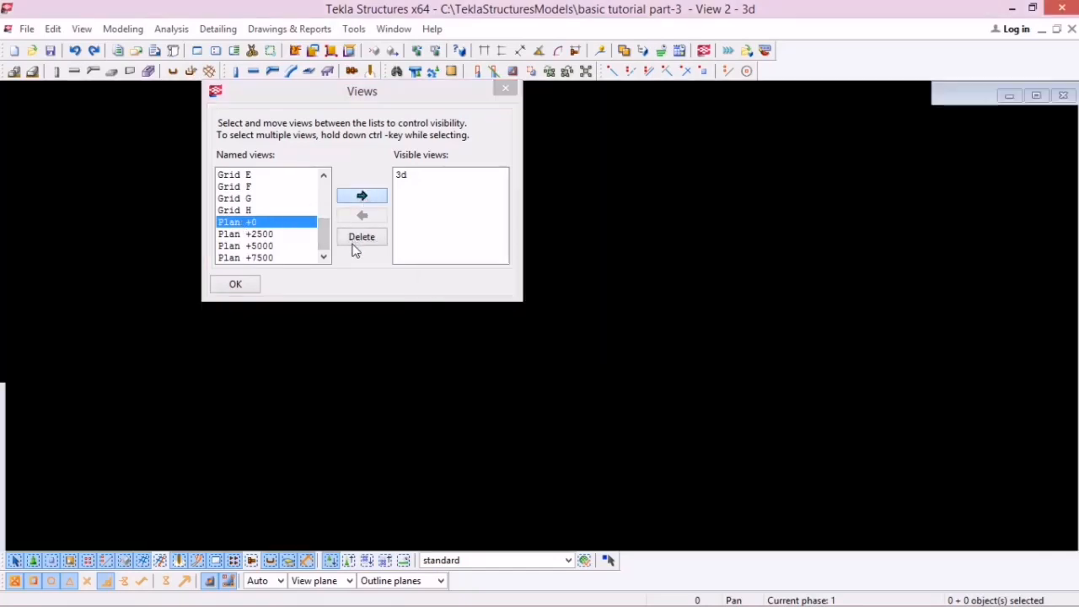
pyautogui.click(253, 286)
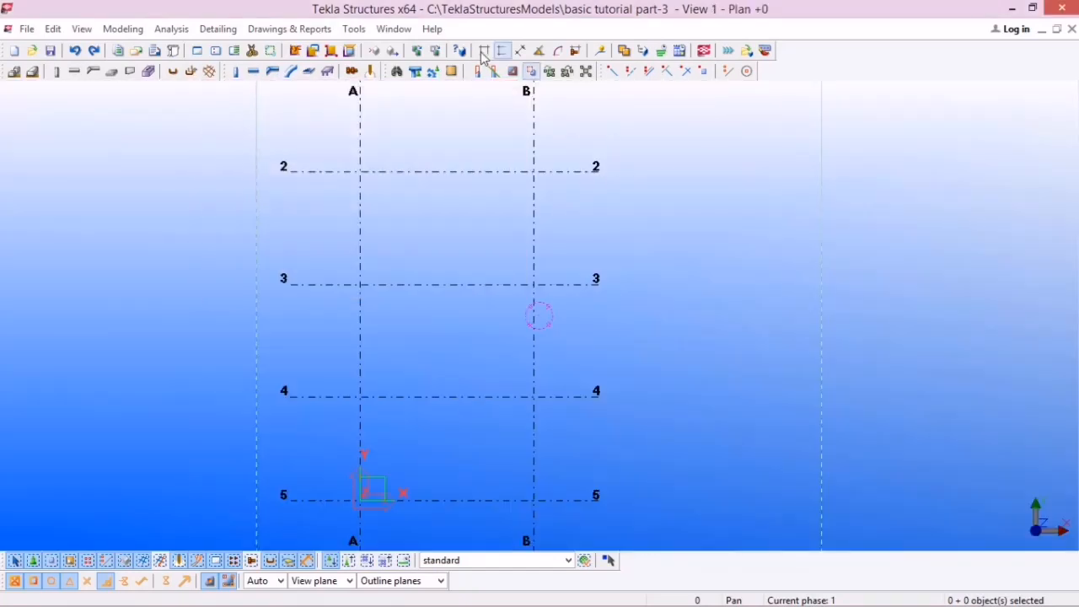
pyautogui.click(405, 31)
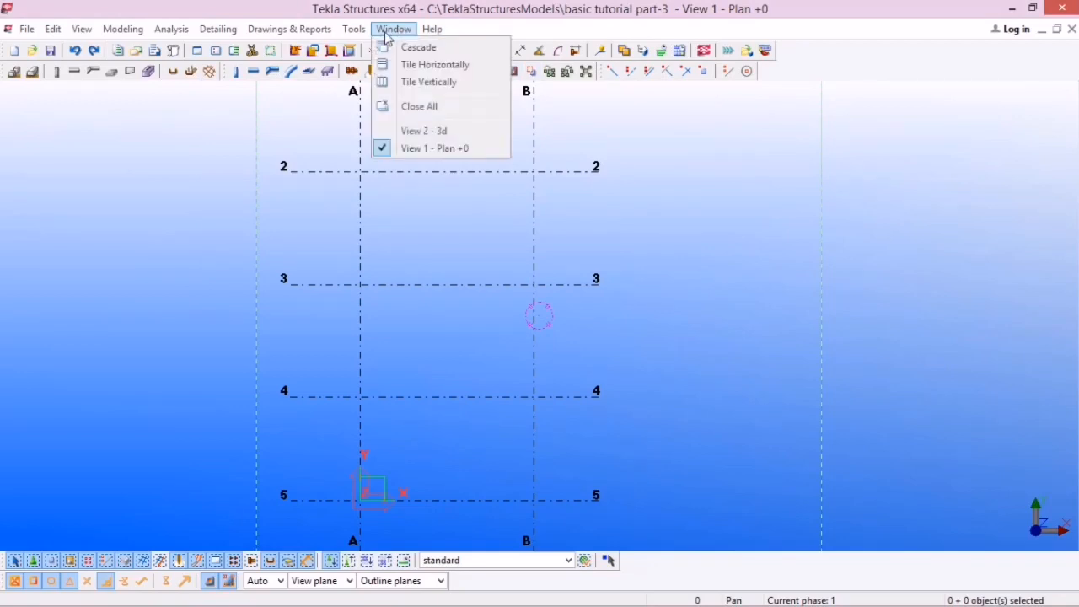
pyautogui.click(438, 83)
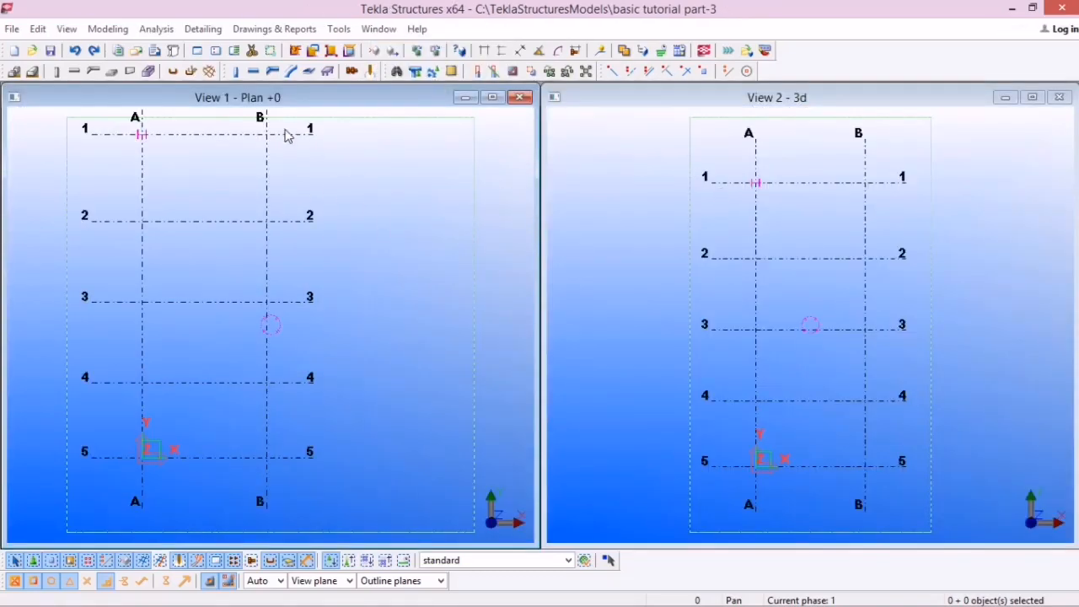
# Examine the column at grid A-1 from an angled viewpoint in the 3d view
pyautogui.scroll(-5, 845, 247)
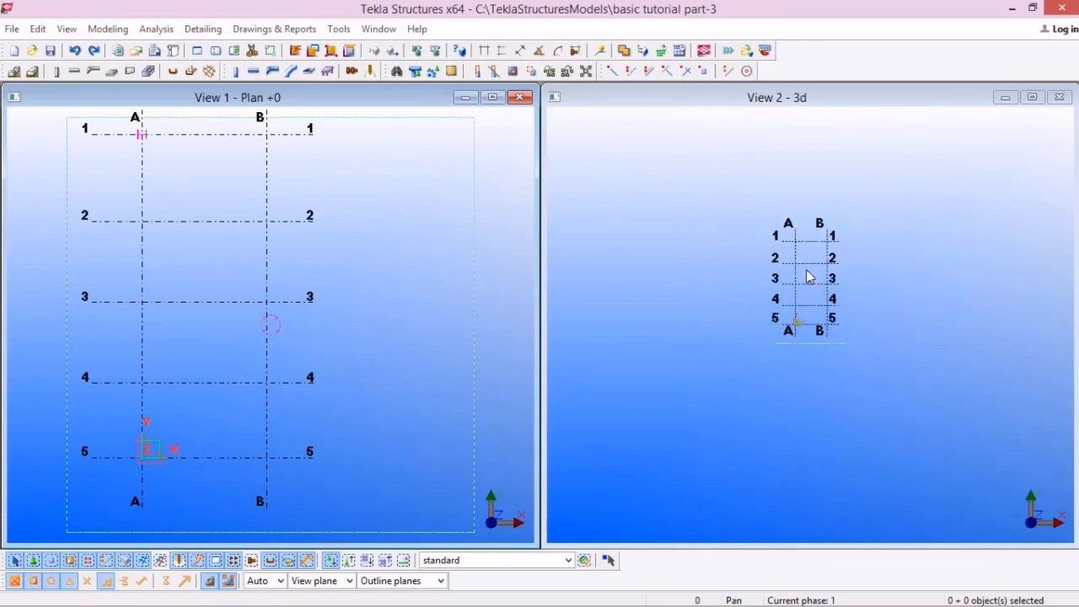
pyautogui.scroll(6, 819, 221)
pyautogui.keyDown('ctrl'); pyautogui.moveTo(796, 174); pyautogui.dragTo(891, 109, button='middle'); pyautogui.keyUp('ctrl')
pyautogui.scroll(-2, 700, 269)
pyautogui.scroll(2, 821, 113)
pyautogui.scroll(-2, 764, 304)
pyautogui.scroll(4, 781, 201)
pyautogui.scroll(-3, 769, 223)
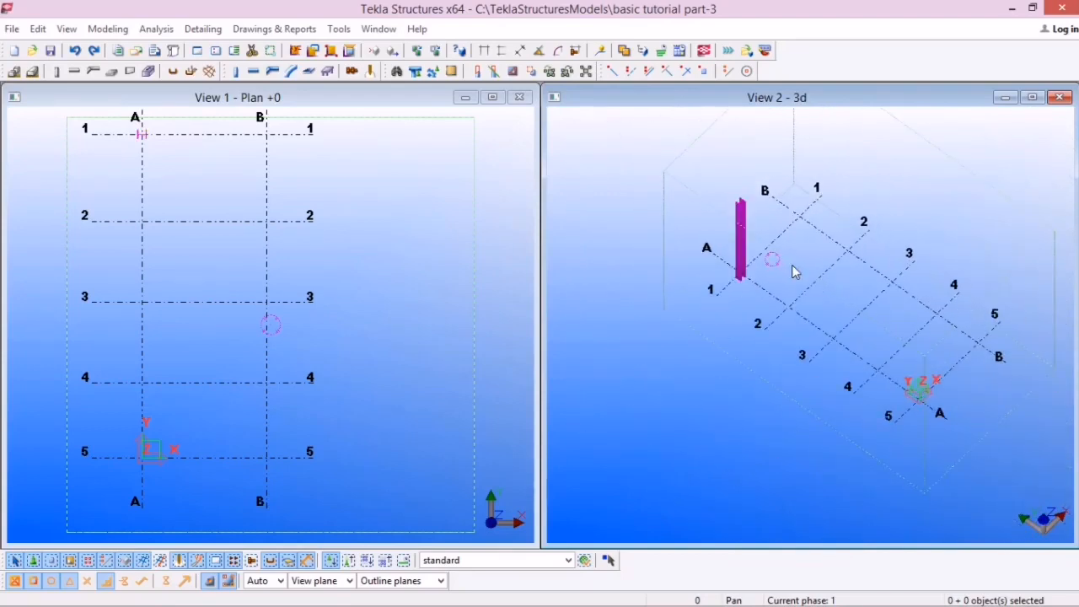
pyautogui.scroll(-1, 710, 270)
pyautogui.scroll(-1, 710, 270)
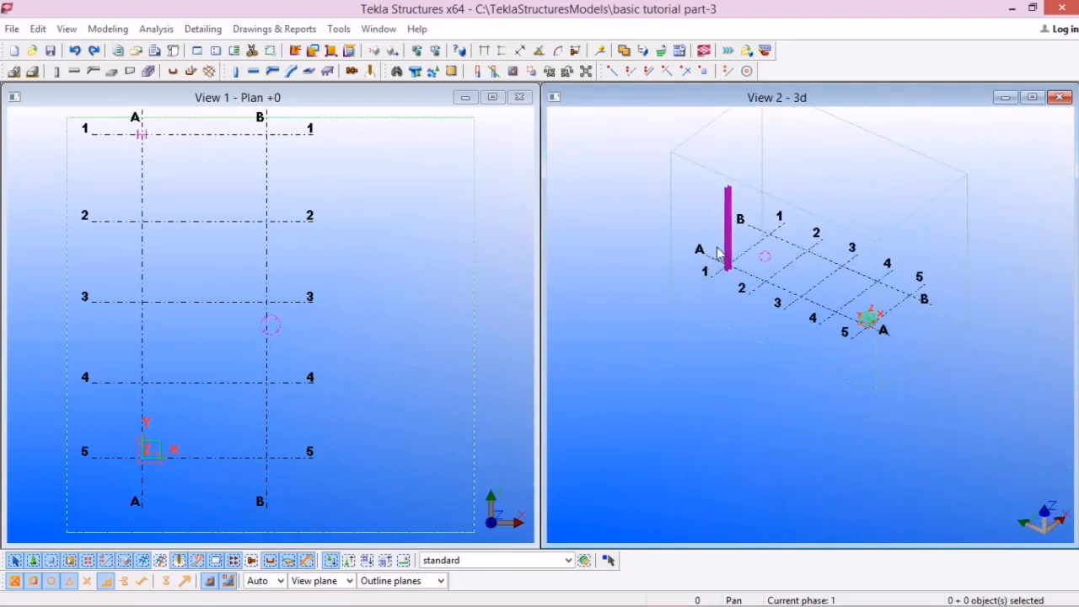
pyautogui.scroll(1, 715, 199)
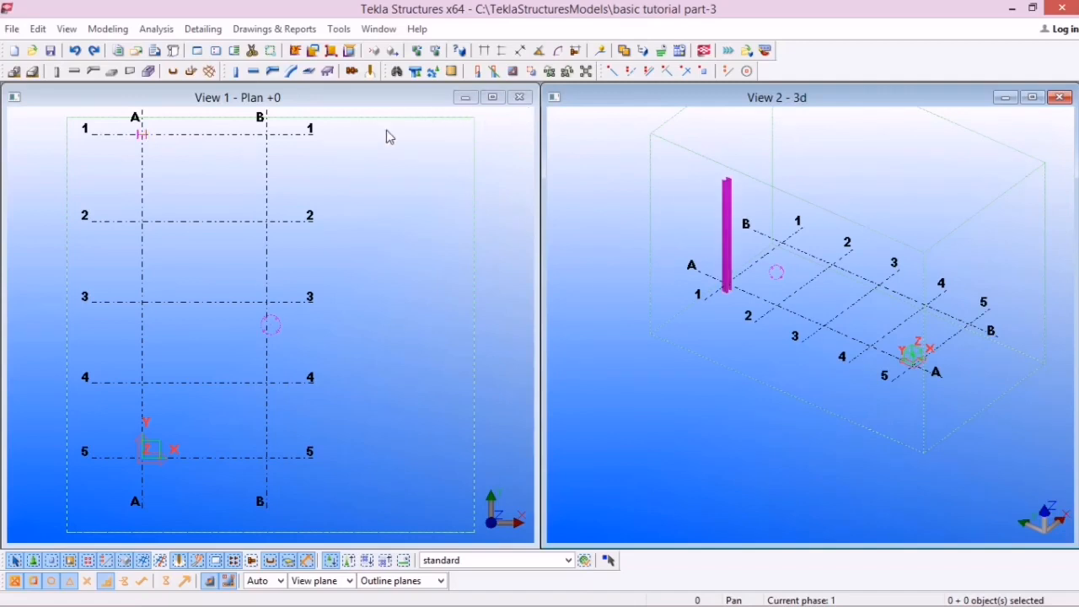
# Review the lists of named and visible views, and select the column in the 3d view
pyautogui.click(234, 51)
pyautogui.moveTo(329, 200); pyautogui.dragTo(326, 252)
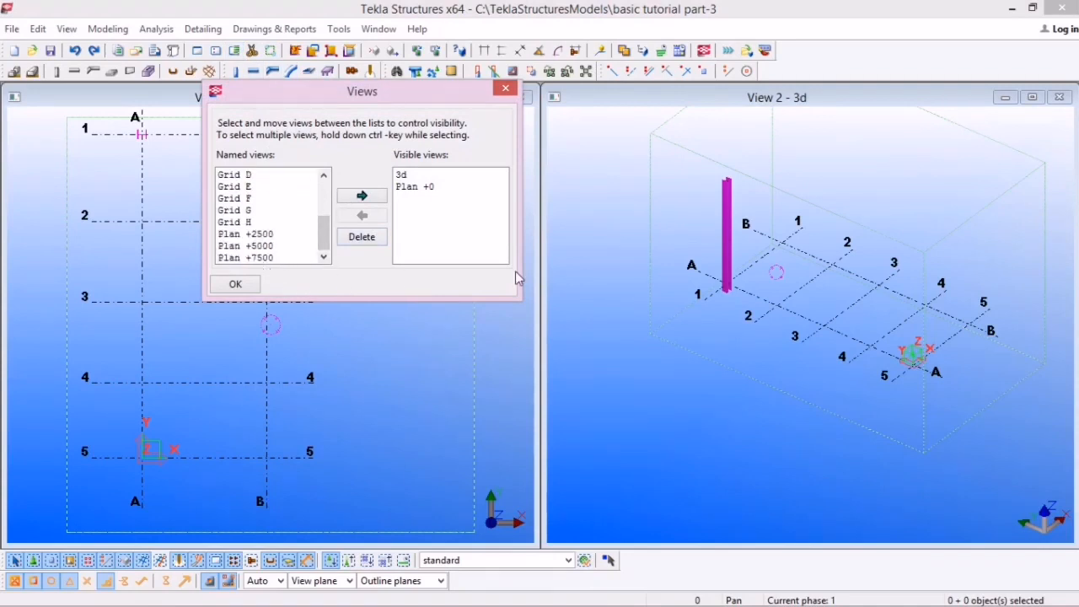
pyautogui.click(725, 226)
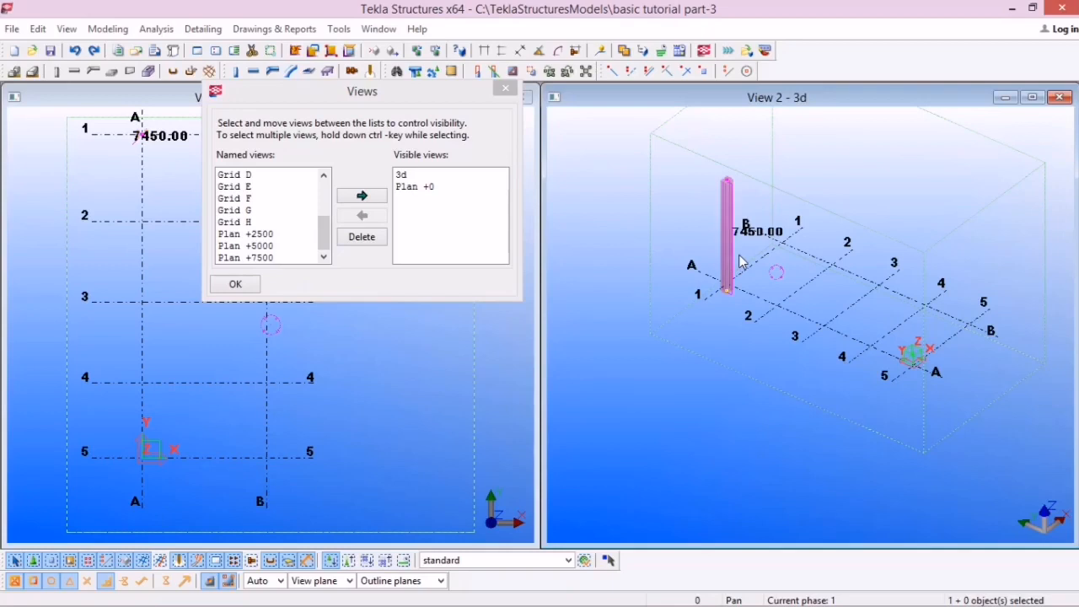
pyautogui.click(237, 286)
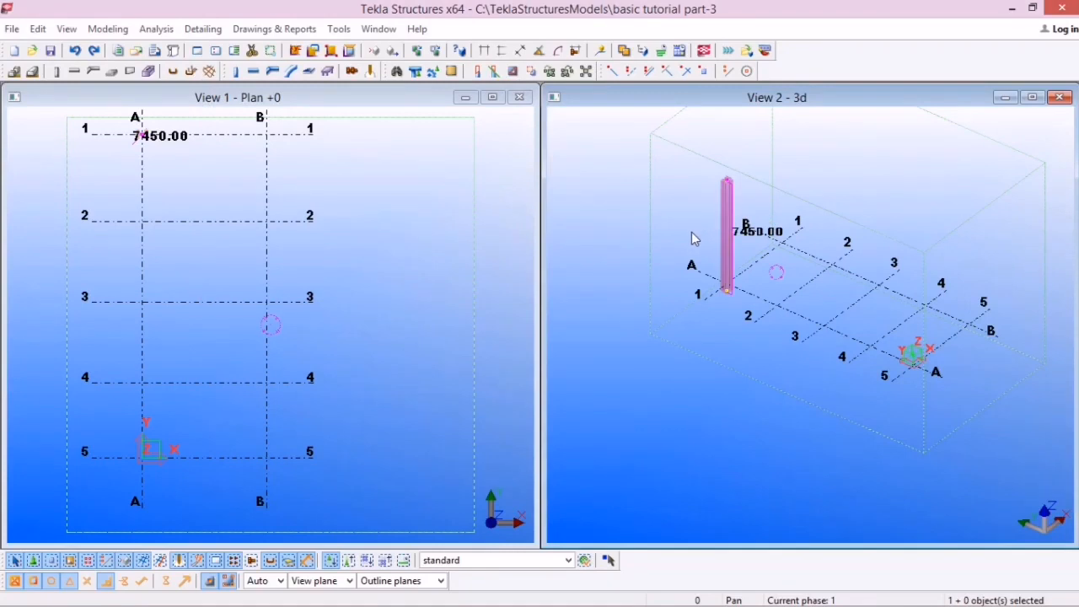
# Open the column's position properties and compare its top and bottom levels with the column in 3D
pyautogui.doubleClick(725, 202)
pyautogui.click(255, 157)
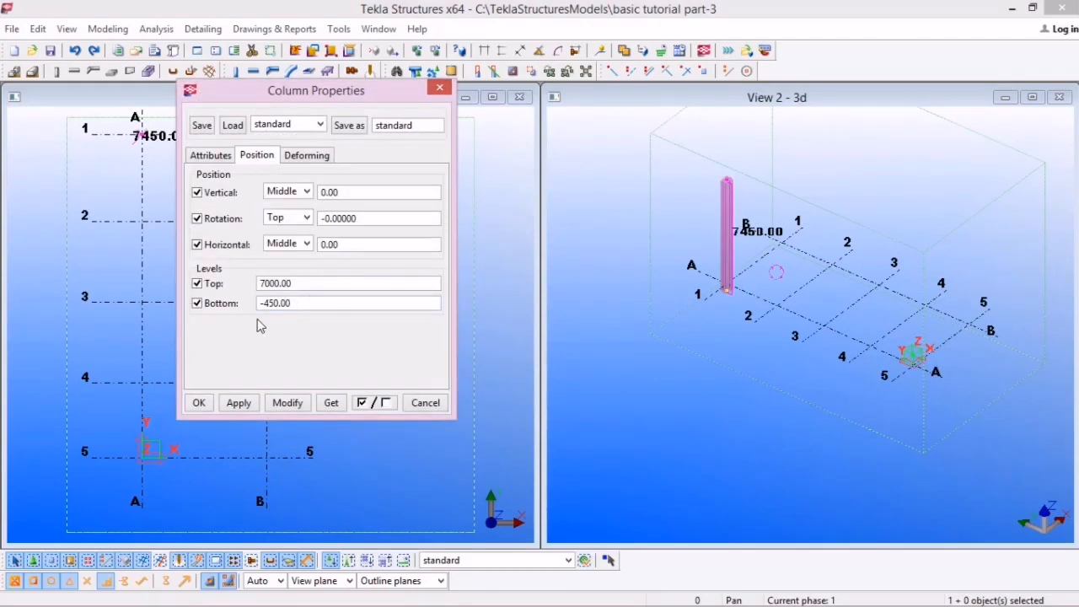
pyautogui.keyDown('ctrl'); pyautogui.moveTo(759, 315); pyautogui.dragTo(765, 271, button='middle'); pyautogui.keyUp('ctrl')
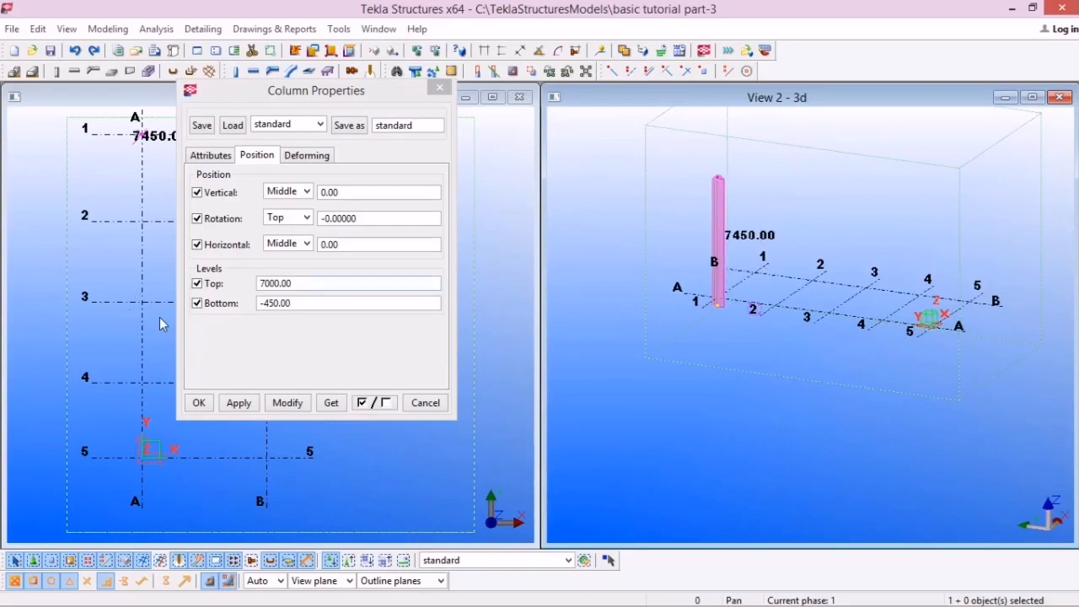
pyautogui.scroll(5, 725, 299)
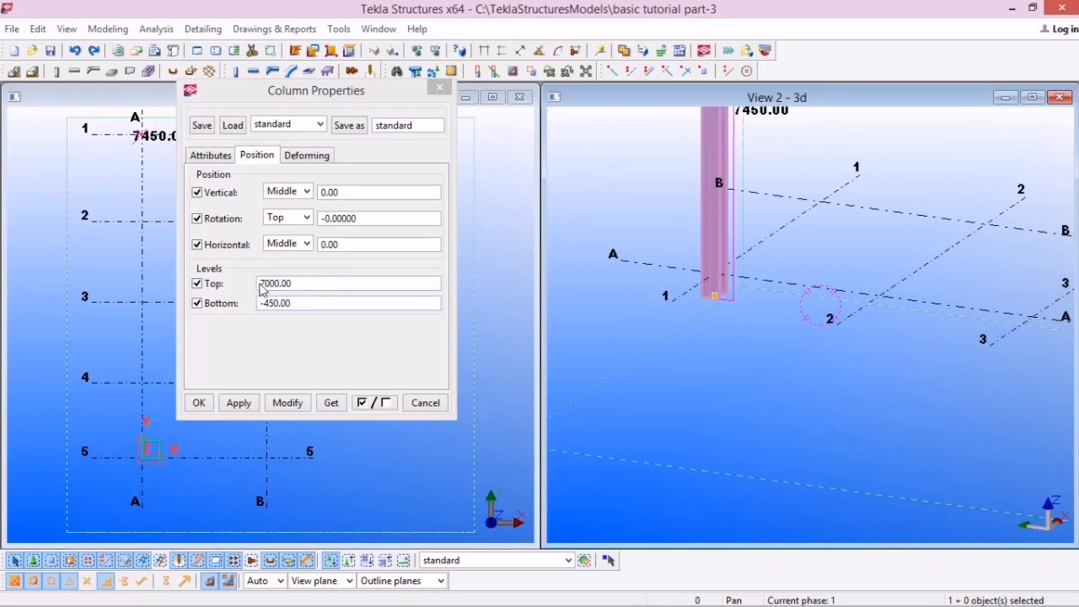
pyautogui.scroll(-5, 663, 292)
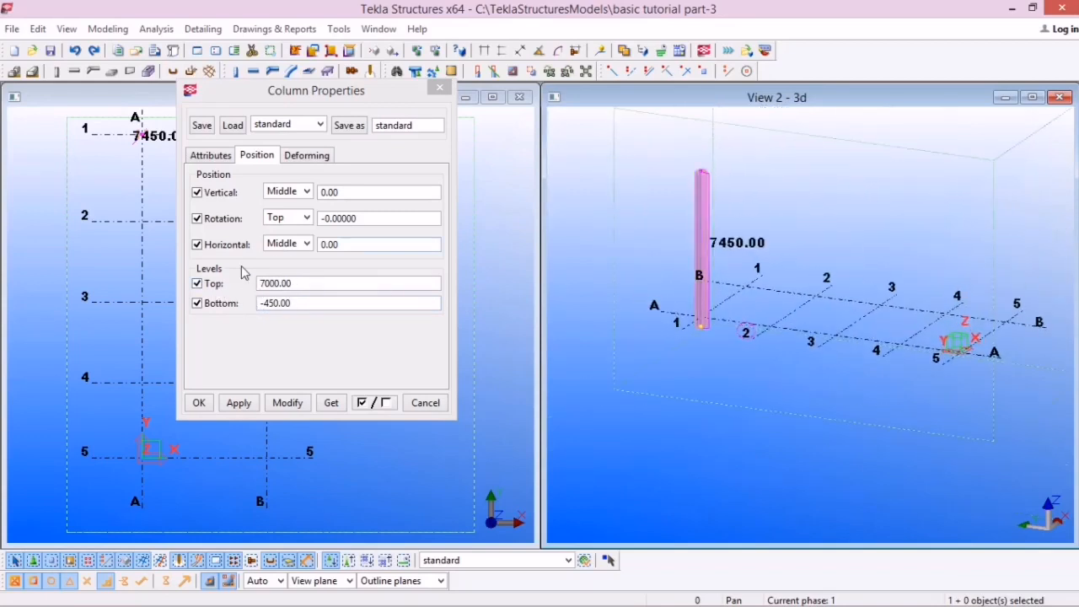
# Set the column's top level to 7500, modify the column and reselect it to check its length
pyautogui.doubleClick(325, 283)
pyautogui.write('7500')
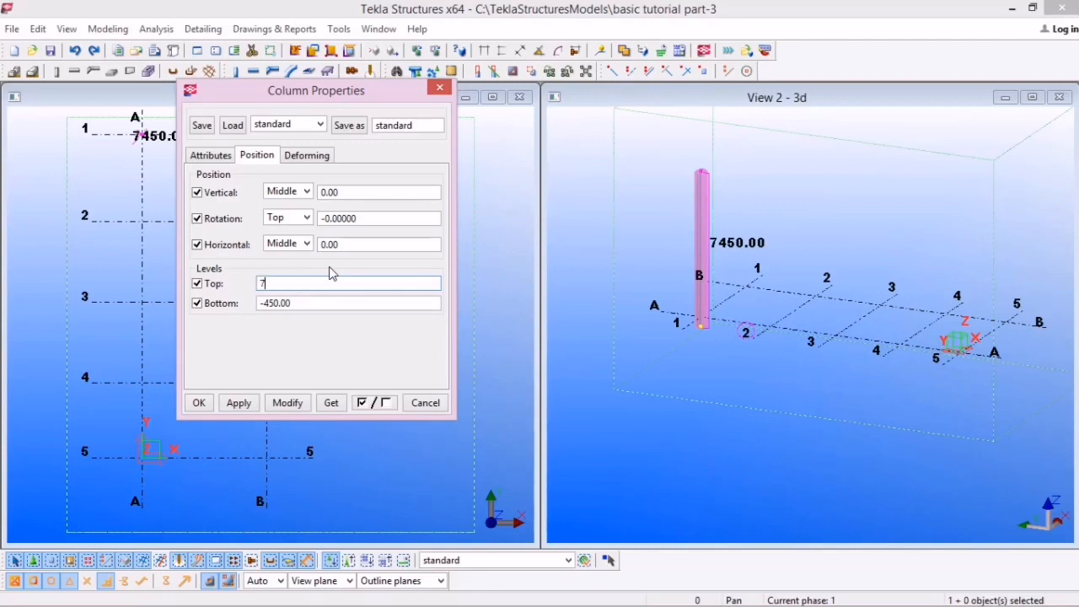
pyautogui.click(296, 402)
pyautogui.click(757, 246)
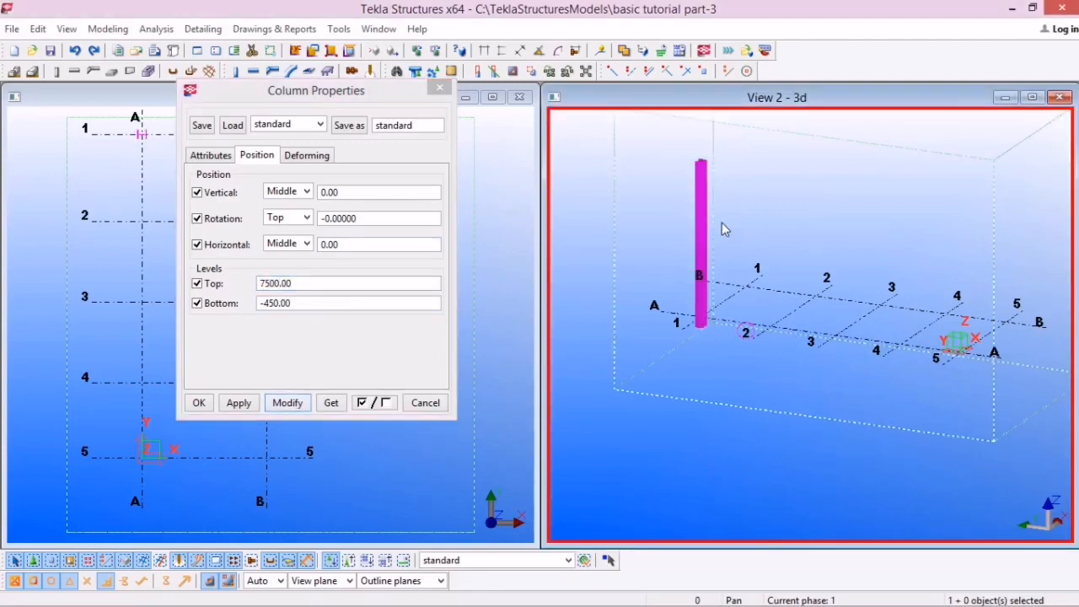
pyautogui.click(708, 212)
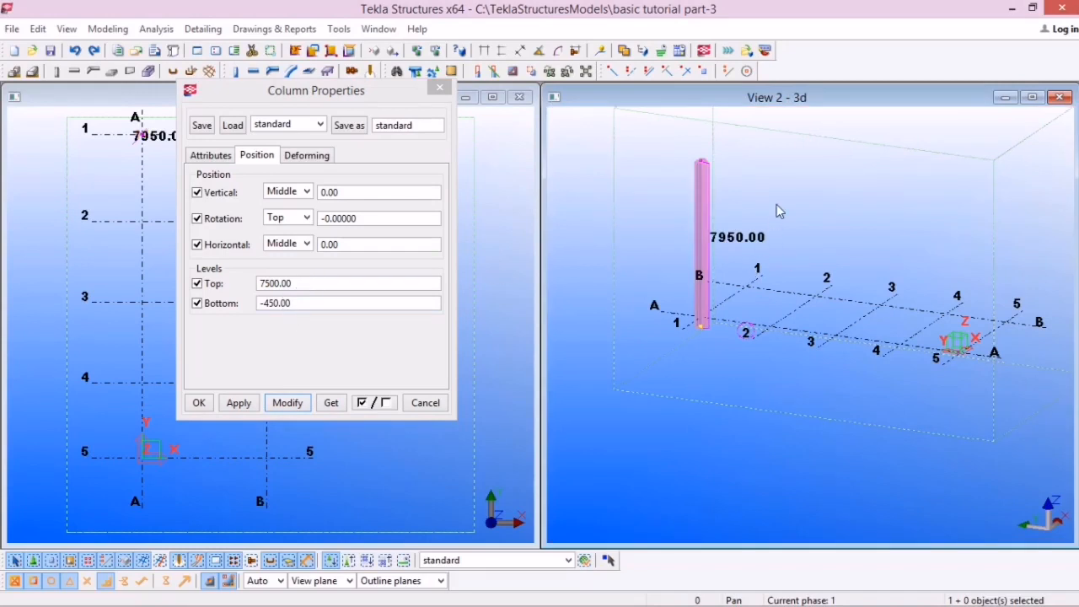
# Examine the full column on the grid in the 3d view and close its properties
pyautogui.scroll(-2, 718, 313)
pyautogui.scroll(3, 725, 306)
pyautogui.scroll(-4, 718, 313)
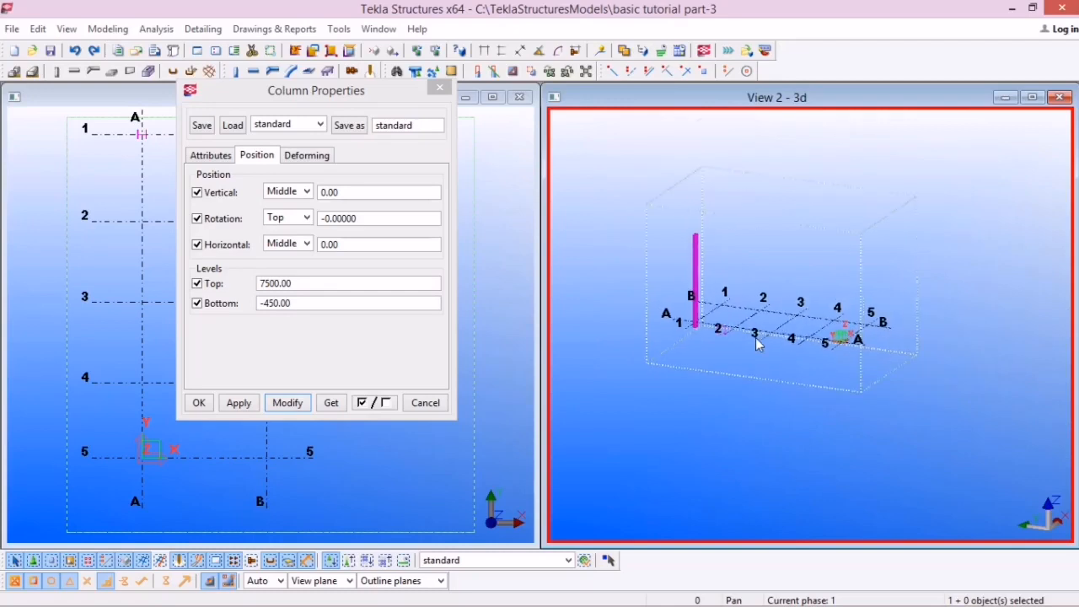
pyautogui.keyDown('ctrl'); pyautogui.moveTo(721, 369); pyautogui.dragTo(590, 406, button='middle'); pyautogui.keyUp('ctrl')
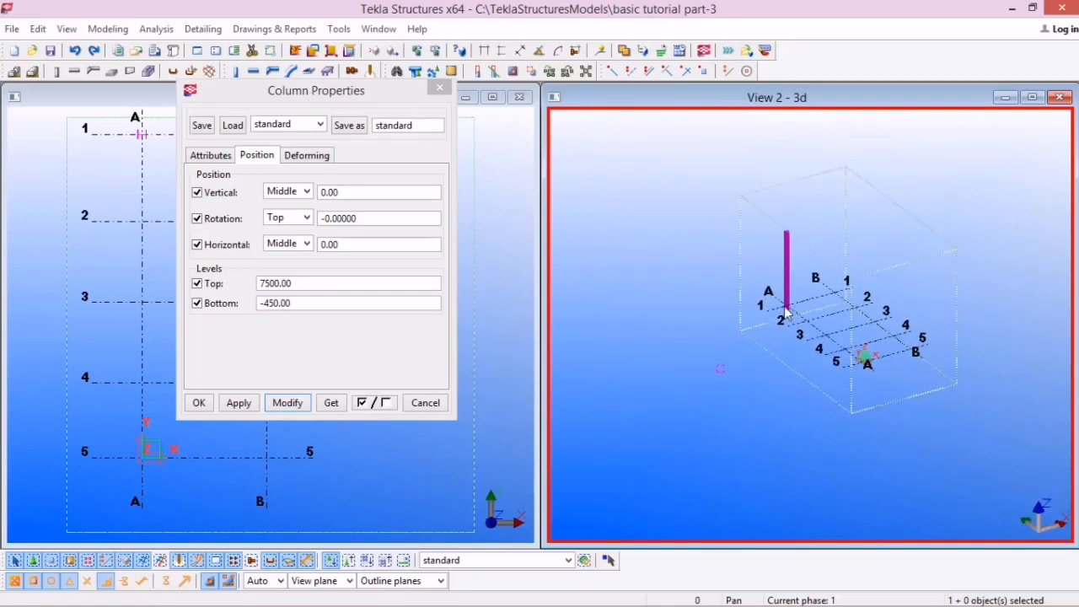
pyautogui.scroll(2, 796, 207)
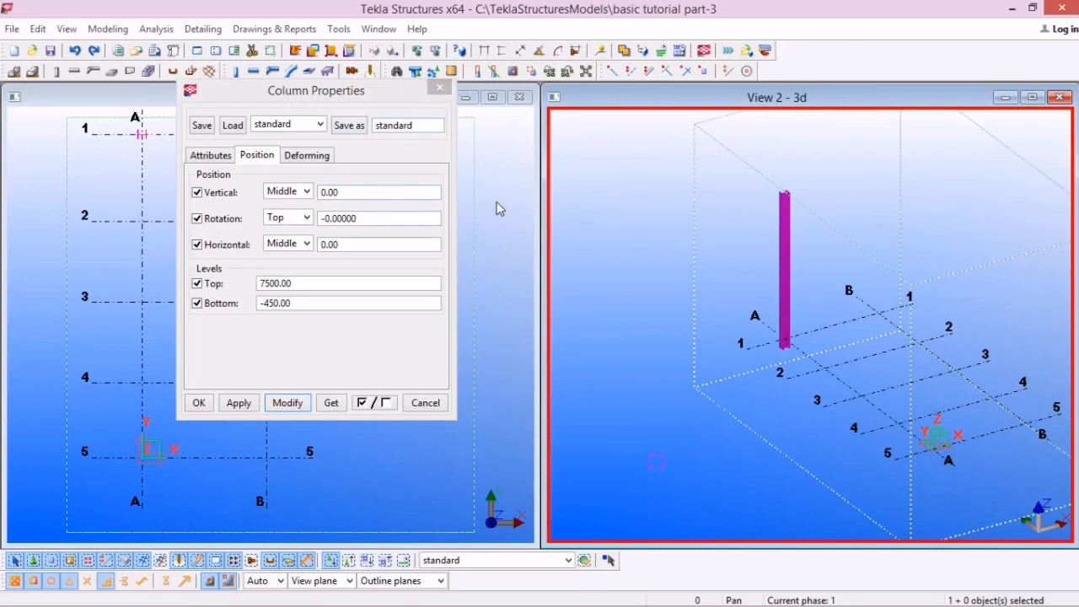
pyautogui.click(441, 90)
# Place a pad footing at grid intersection A-1 under the column, without expanding the work area and view depth
pyautogui.scroll(-5, 739, 371)
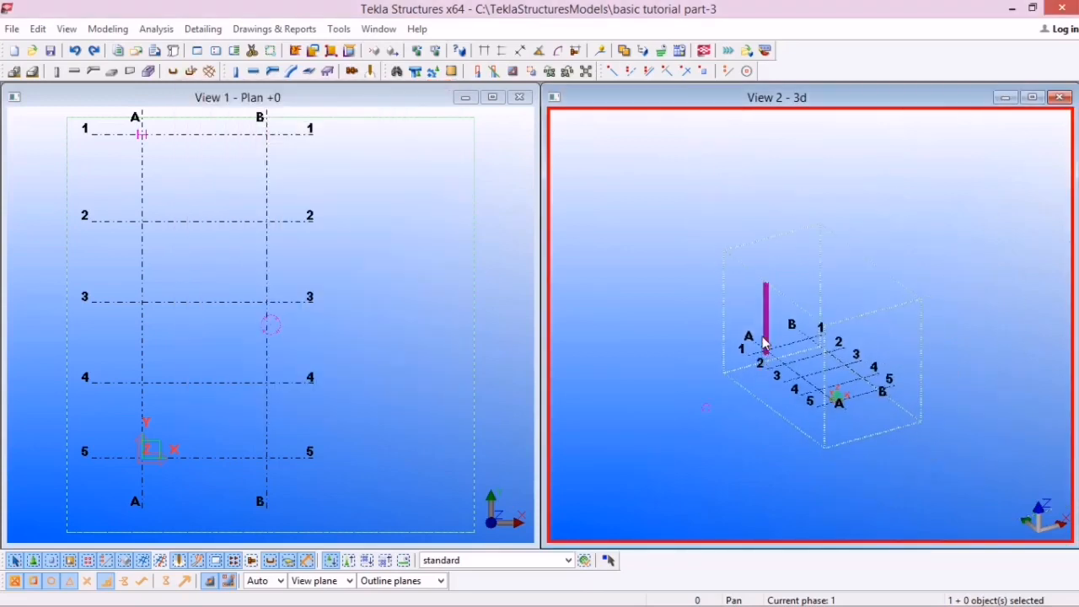
pyautogui.scroll(-2, 214, 259)
pyautogui.scroll(6, 224, 239)
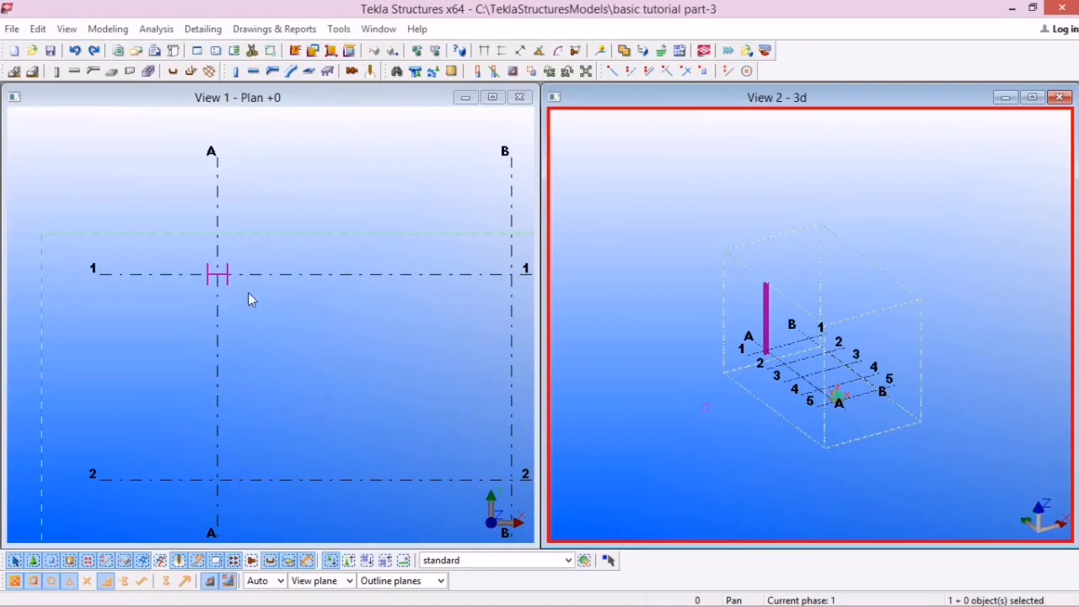
pyautogui.click(15, 74)
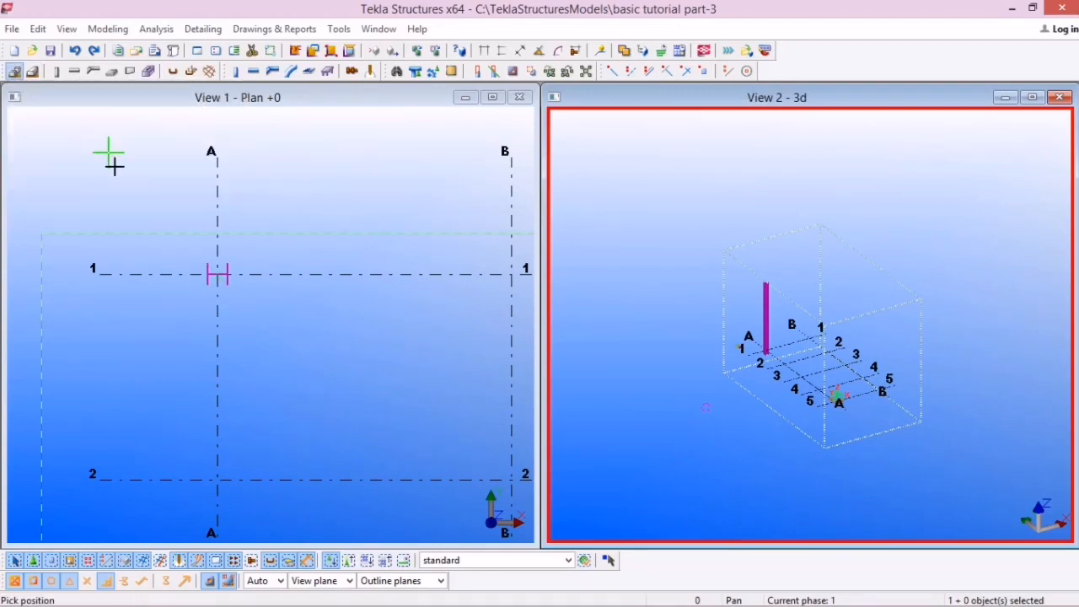
pyautogui.scroll(5, 221, 284)
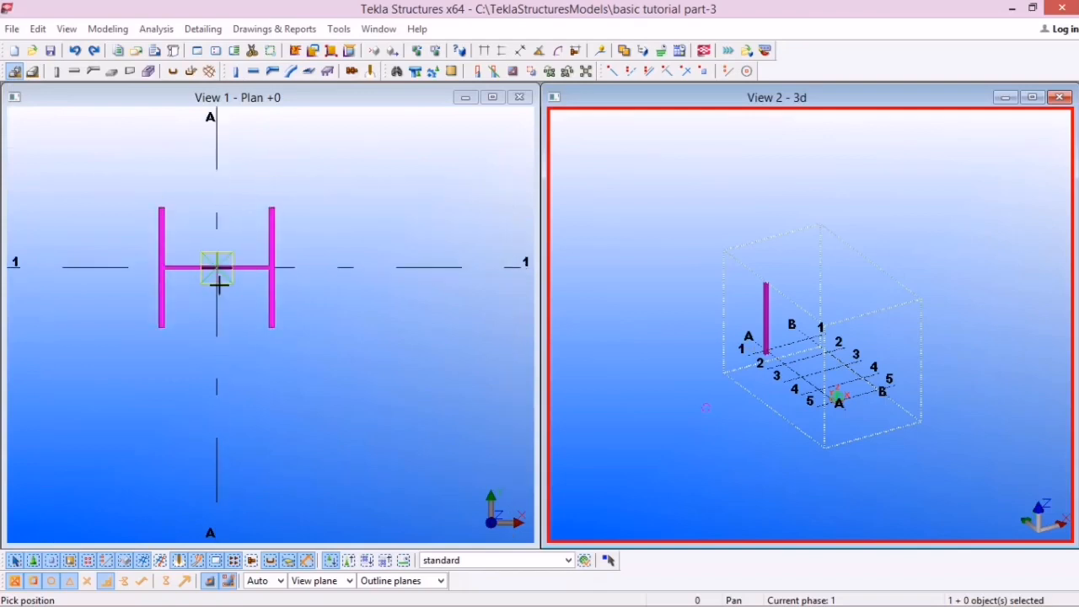
pyautogui.scroll(4, 225, 276)
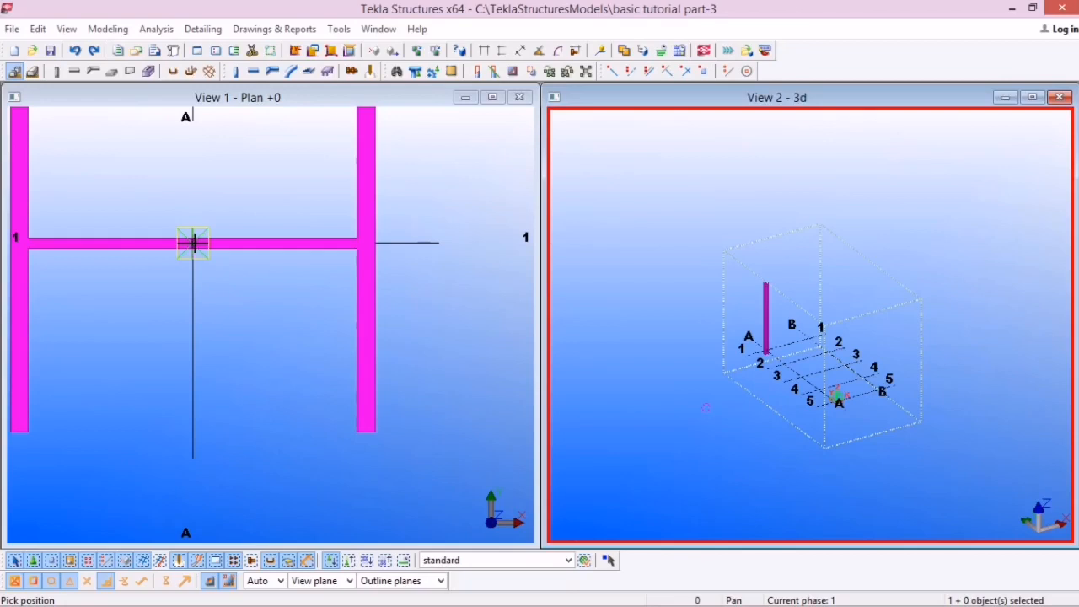
pyautogui.click(193, 243)
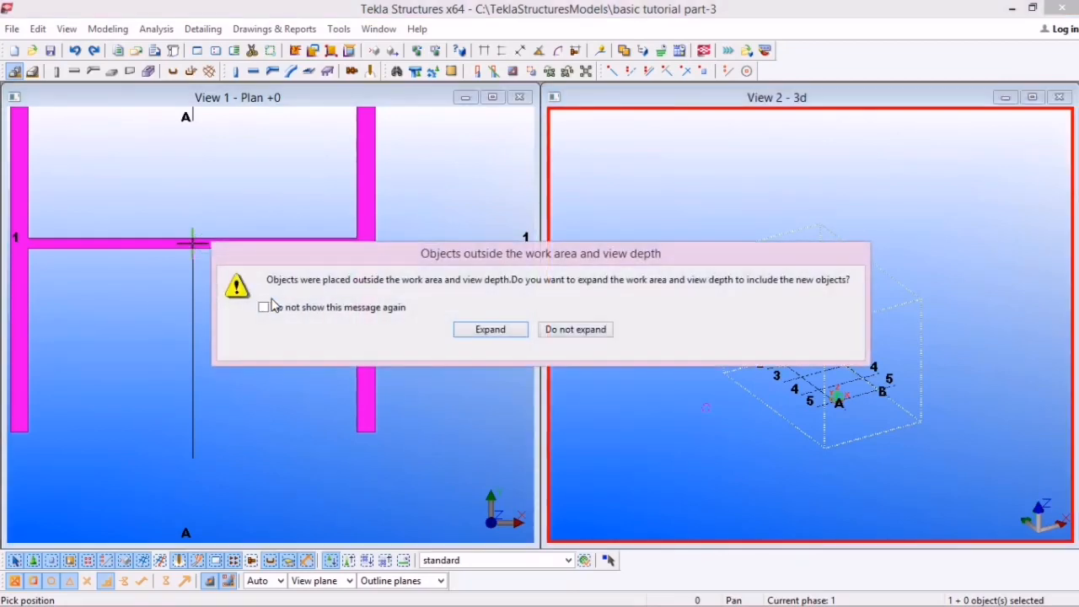
pyautogui.click(546, 329)
pyautogui.scroll(-5, 429, 299)
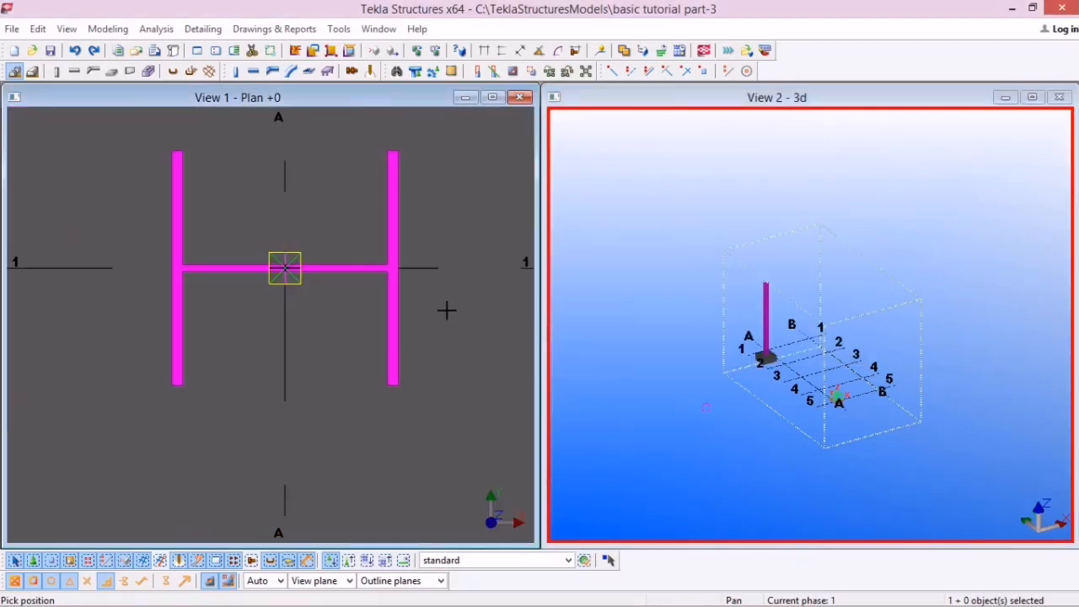
# Examine the pad footing beneath the column at grid A-1 from several angles in 3D
pyautogui.scroll(6, 778, 368)
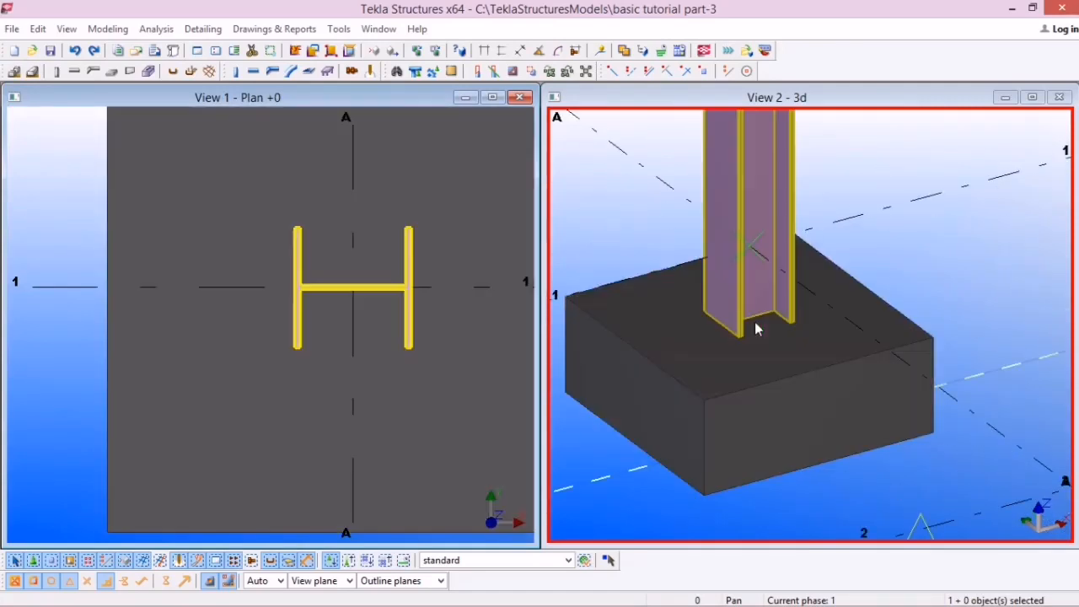
pyautogui.scroll(-3, 763, 333)
pyautogui.keyDown('ctrl'); pyautogui.moveTo(780, 330); pyautogui.dragTo(814, 295, button='middle'); pyautogui.keyUp('ctrl')
pyautogui.scroll(-5, 627, 385)
pyautogui.scroll(-5, 374, 322)
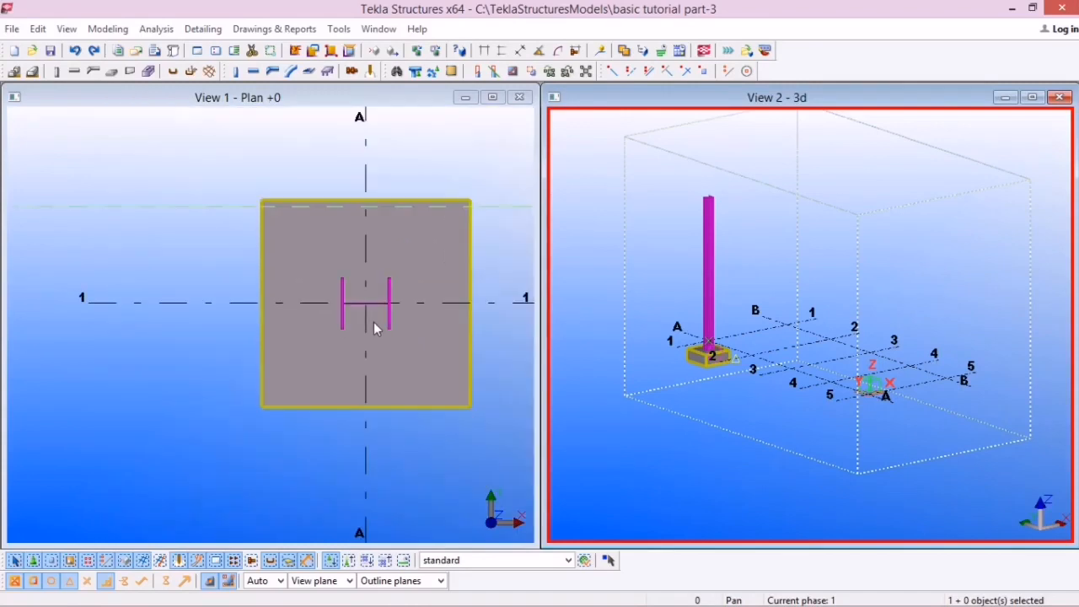
# Copy the column and pad footing at A-1 together to grid intersection B-1, without expanding the work area and view depth
pyautogui.scroll(-4, 237, 295)
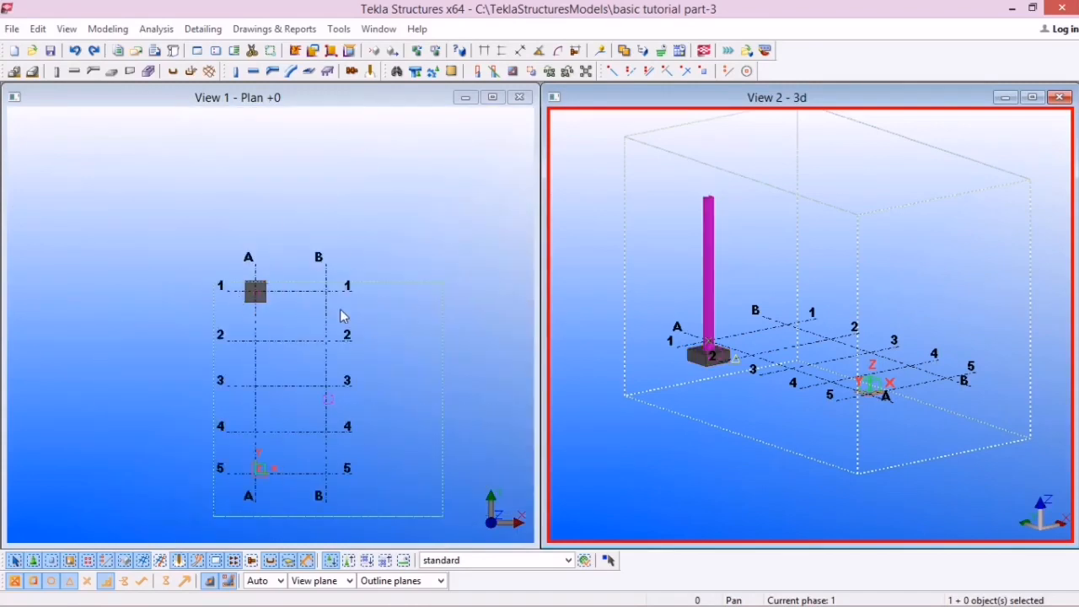
pyautogui.click(255, 291)
pyautogui.scroll(5, 237, 285)
pyautogui.moveTo(218, 248); pyautogui.dragTo(327, 357)
pyautogui.scroll(1, 279, 319)
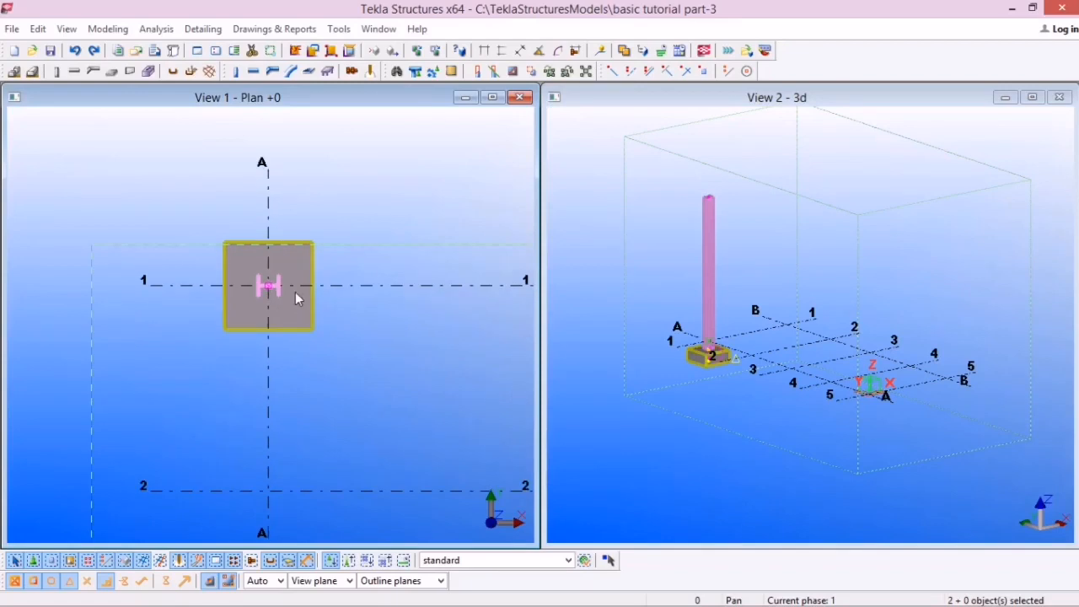
pyautogui.scroll(-3, 285, 279)
pyautogui.rightClick(330, 302)
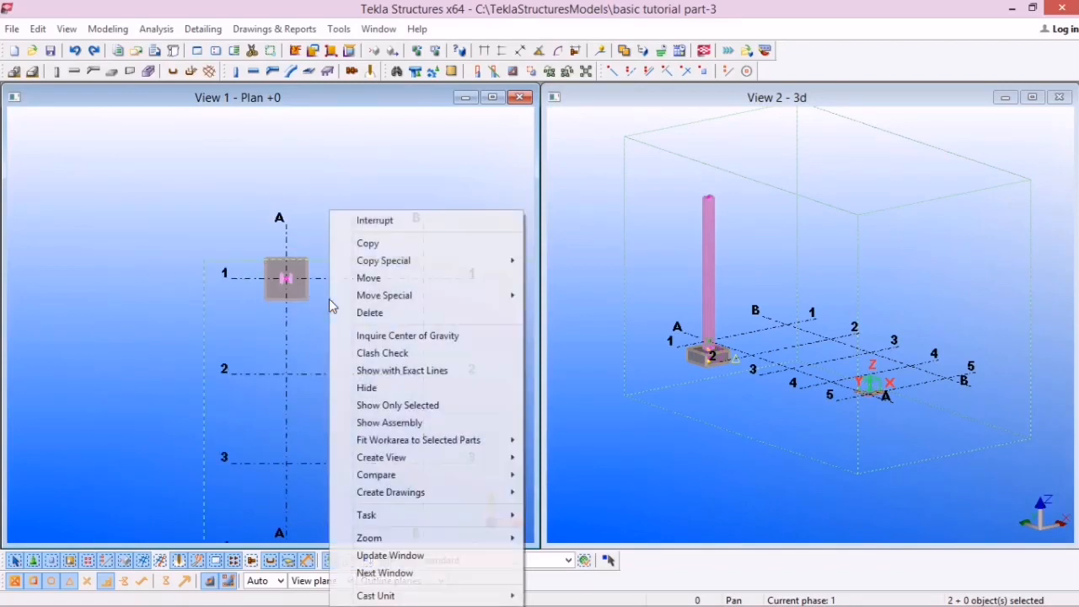
pyautogui.moveTo(393, 265)
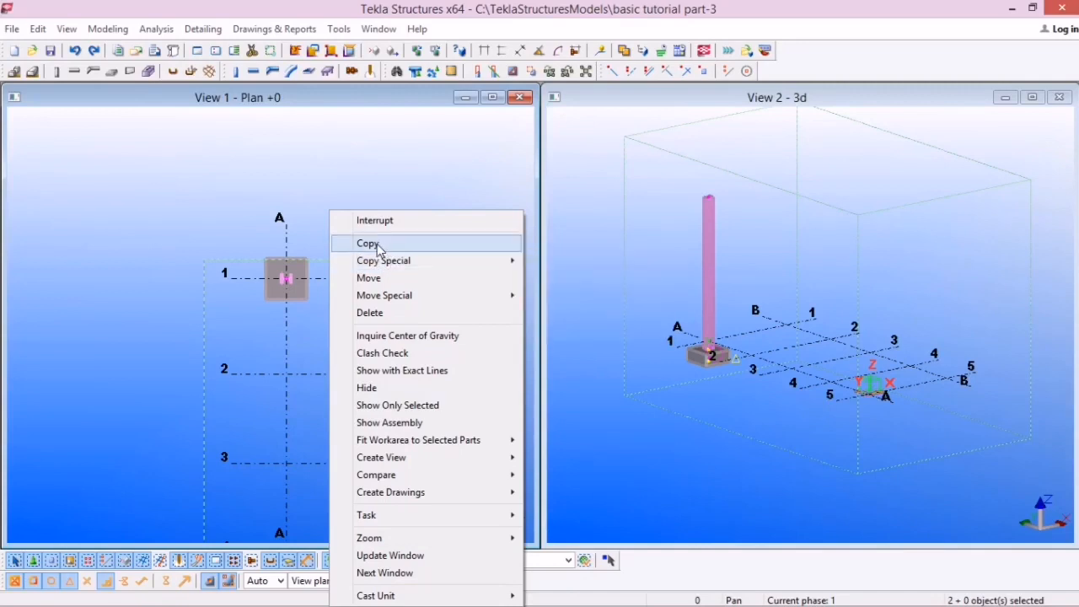
pyautogui.click(377, 247)
pyautogui.click(287, 224)
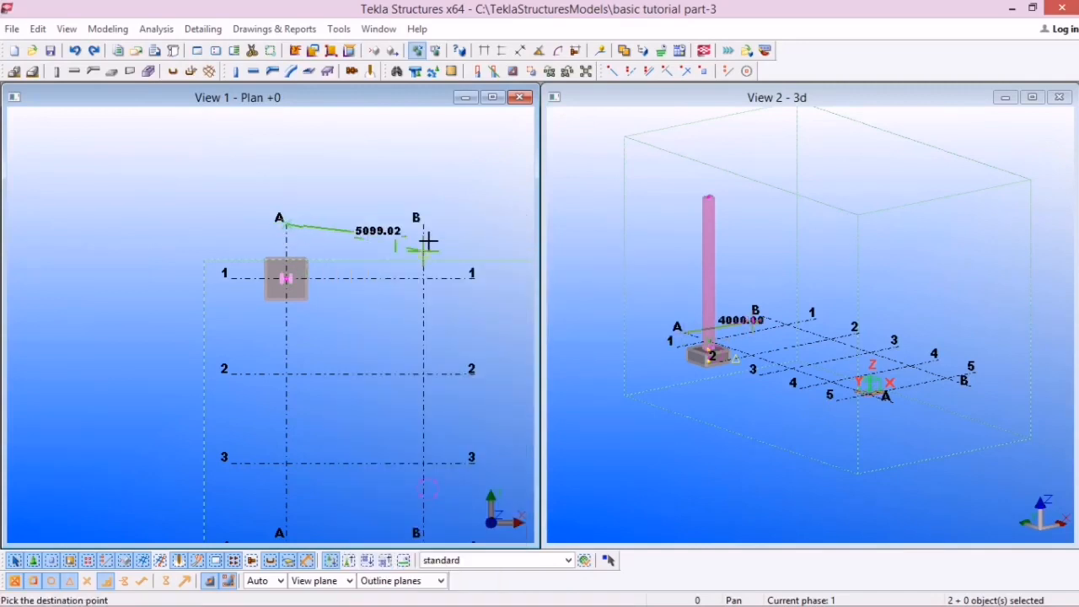
pyautogui.click(427, 240)
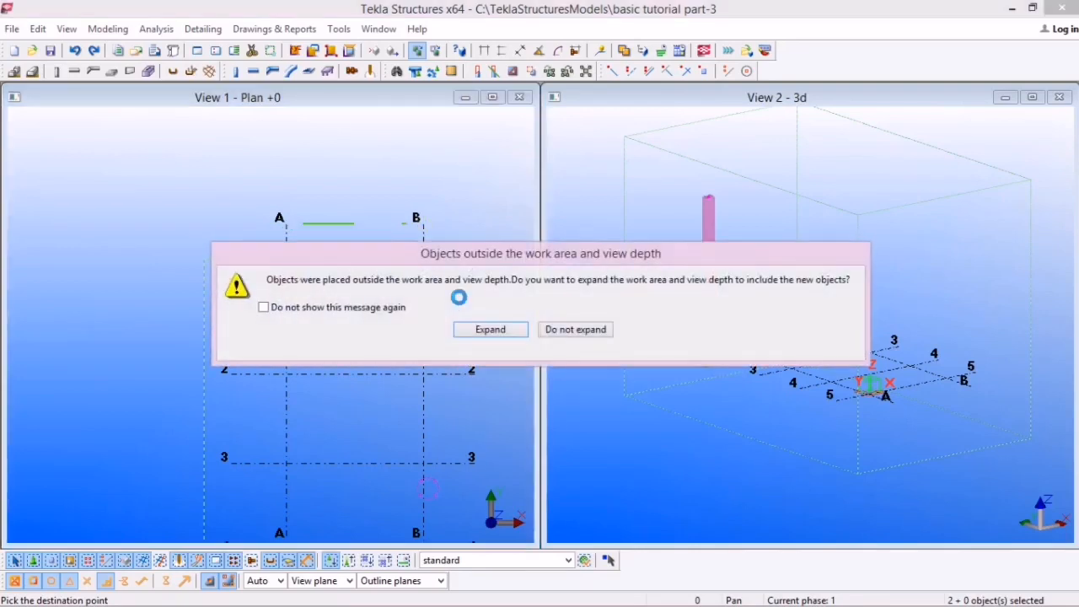
pyautogui.click(575, 329)
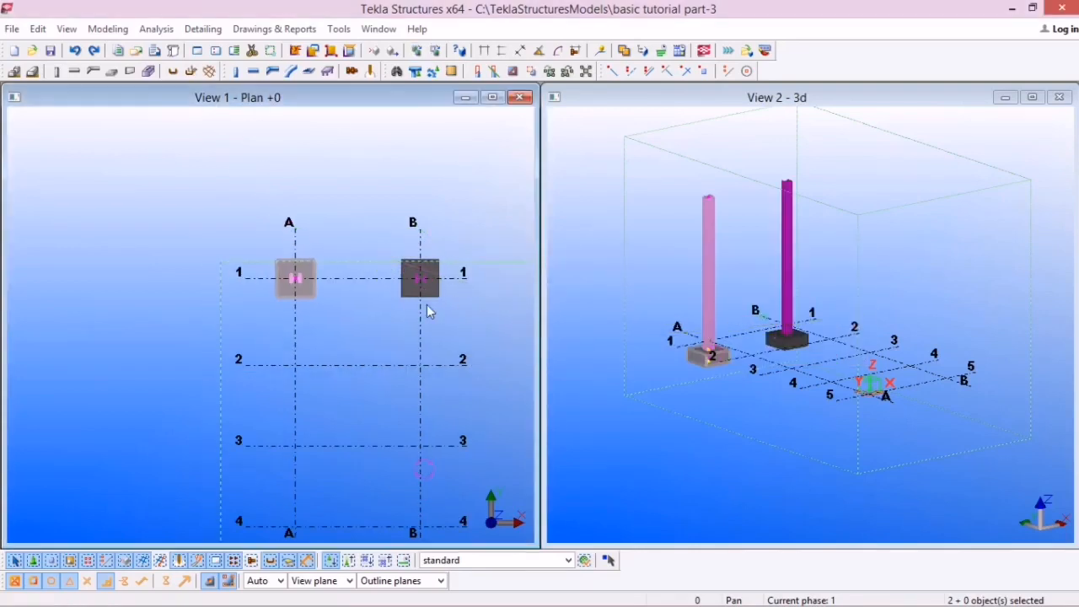
# Copy both columns and footings on gridline 1 to gridlines 2, 3, 4 and 5
pyautogui.scroll(1, 295, 278)
pyautogui.moveTo(261, 240); pyautogui.dragTo(480, 358)
pyautogui.scroll(-3, 293, 221)
pyautogui.scroll(1, 402, 321)
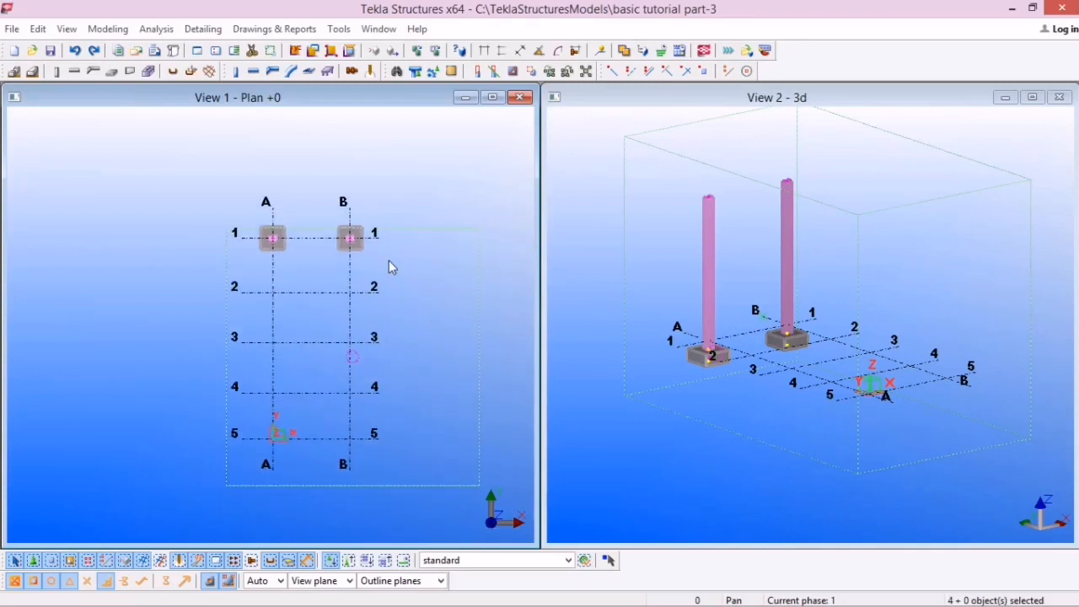
pyautogui.rightClick(389, 263)
pyautogui.click(430, 255)
pyautogui.click(376, 239)
pyautogui.scroll(1, 368, 284)
pyautogui.click(378, 295)
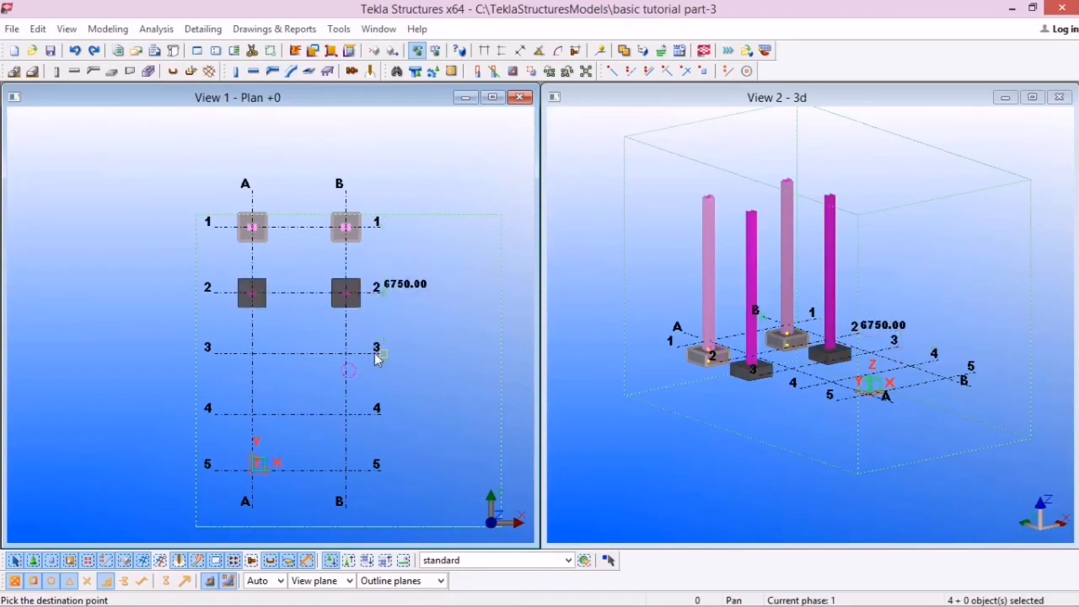
pyautogui.click(378, 358)
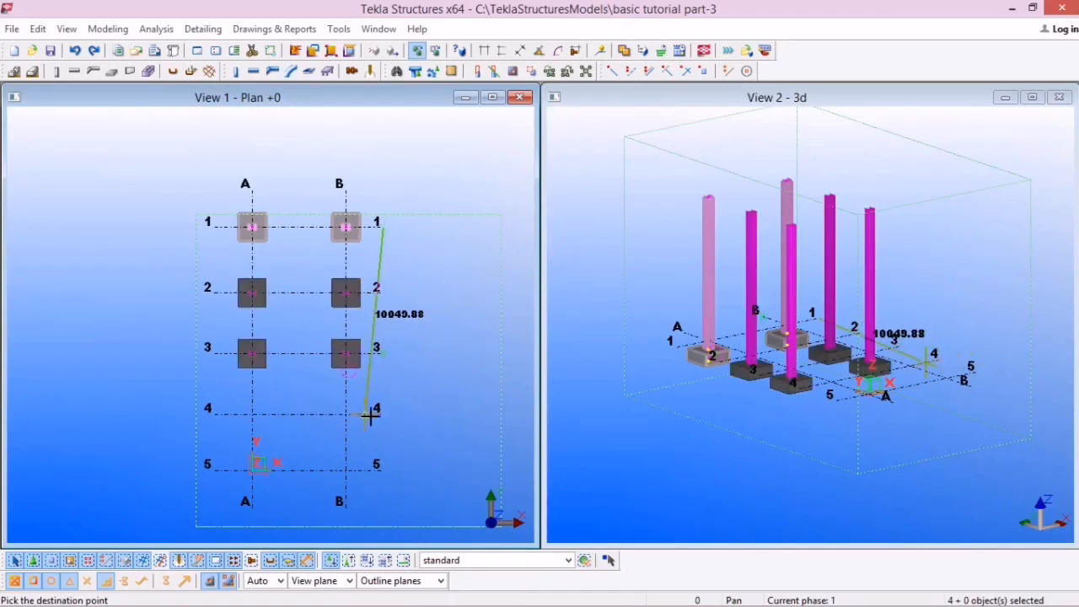
pyautogui.click(376, 413)
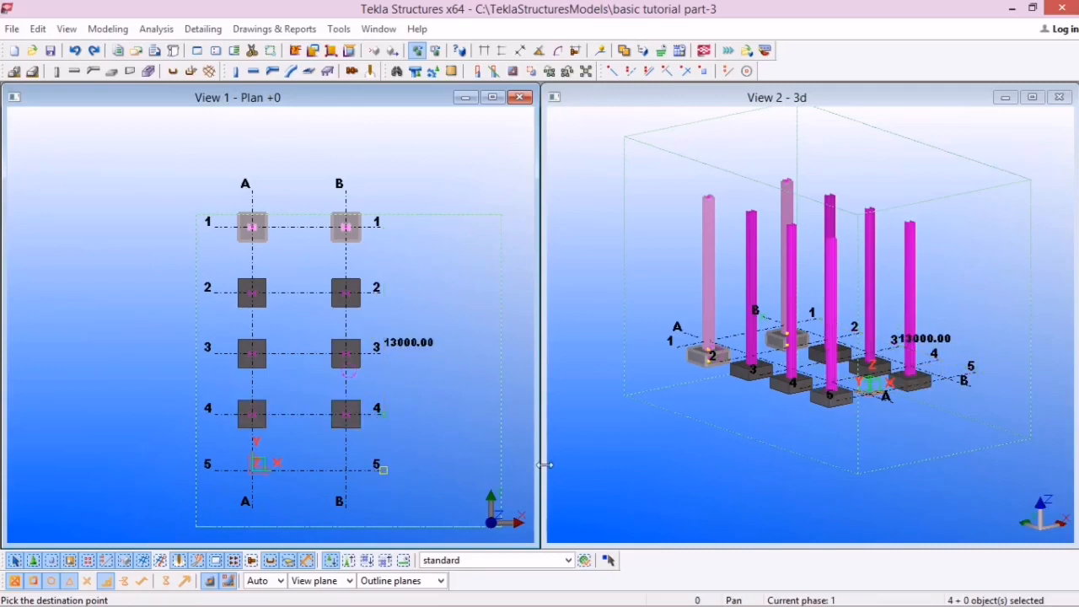
# Examine the copied columns and footings in 3D, clear the selection and redraw the Plan +0 view
pyautogui.scroll(-4, 862, 357)
pyautogui.scroll(5, 882, 398)
pyautogui.keyDown('ctrl'); pyautogui.moveTo(916, 436); pyautogui.dragTo(839, 388, button='middle'); pyautogui.keyUp('ctrl')
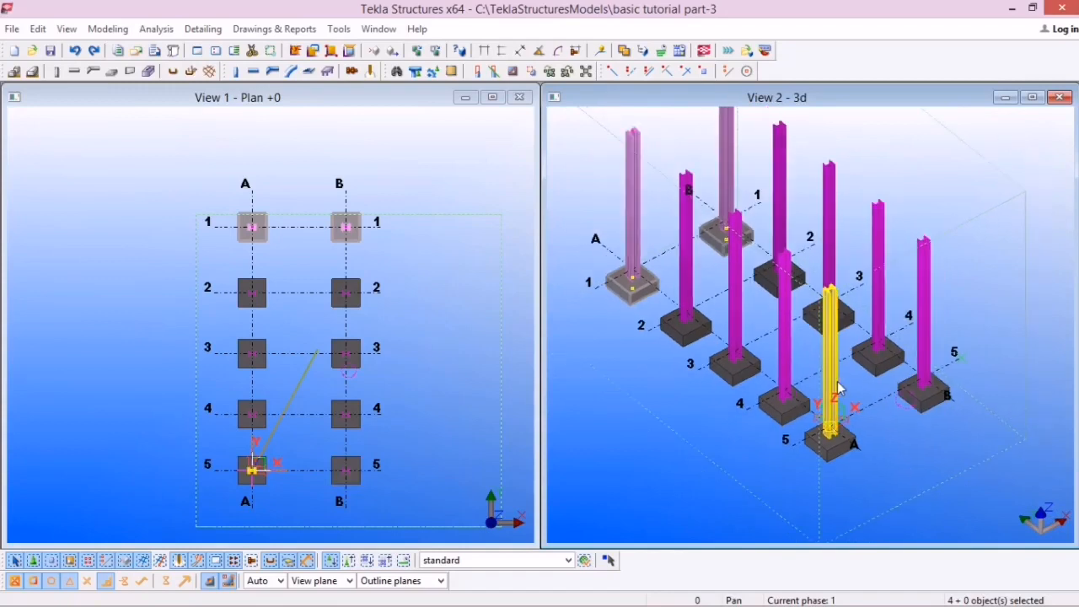
pyautogui.scroll(-3, 839, 388)
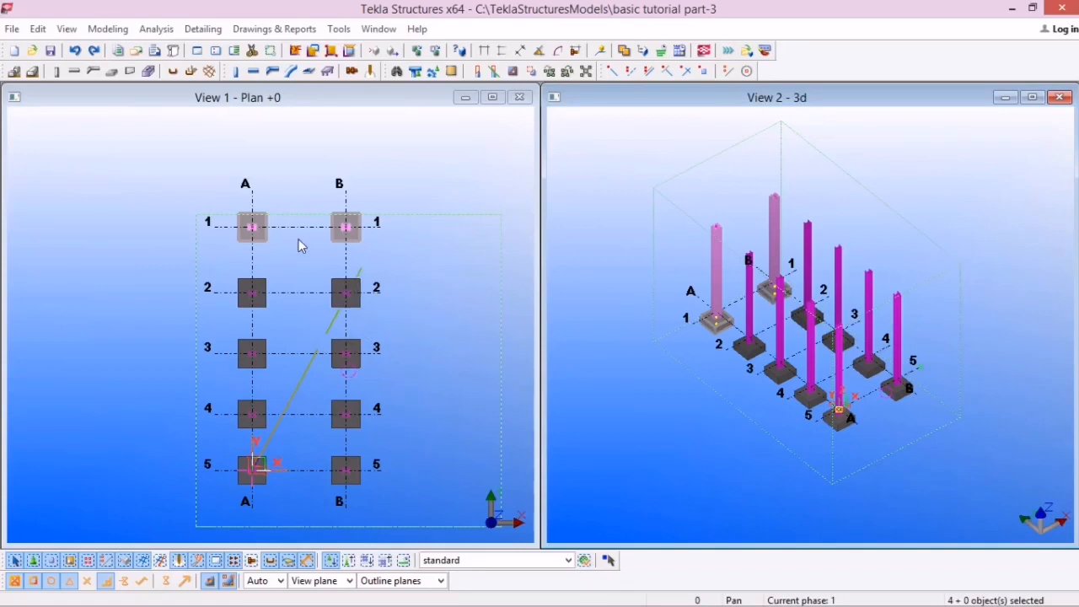
pyautogui.click(387, 262)
pyautogui.scroll(-1, 387, 262)
pyautogui.rightClick(436, 173)
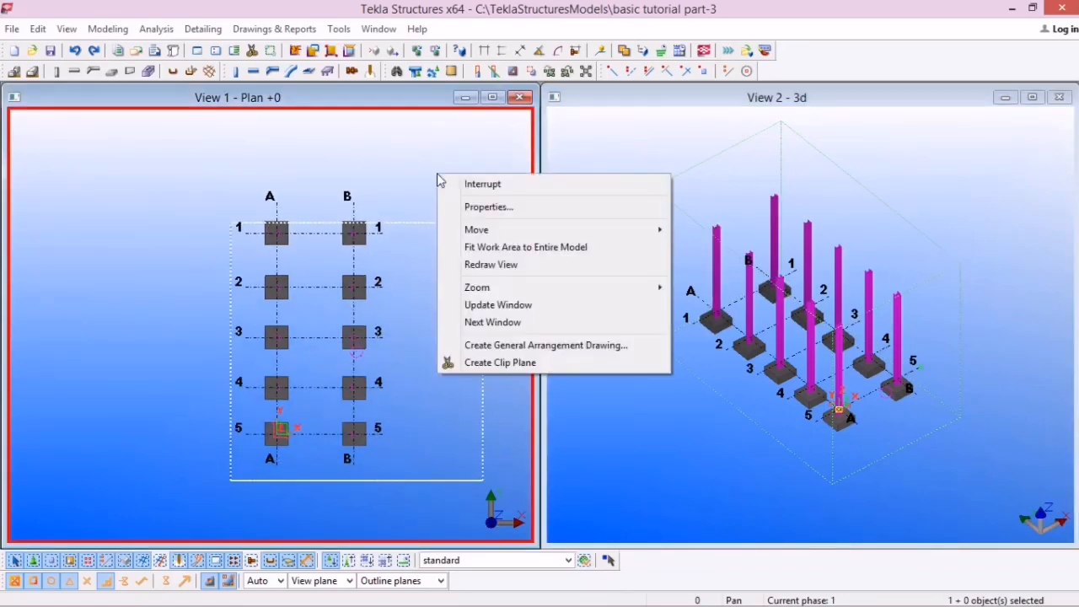
pyautogui.click(490, 263)
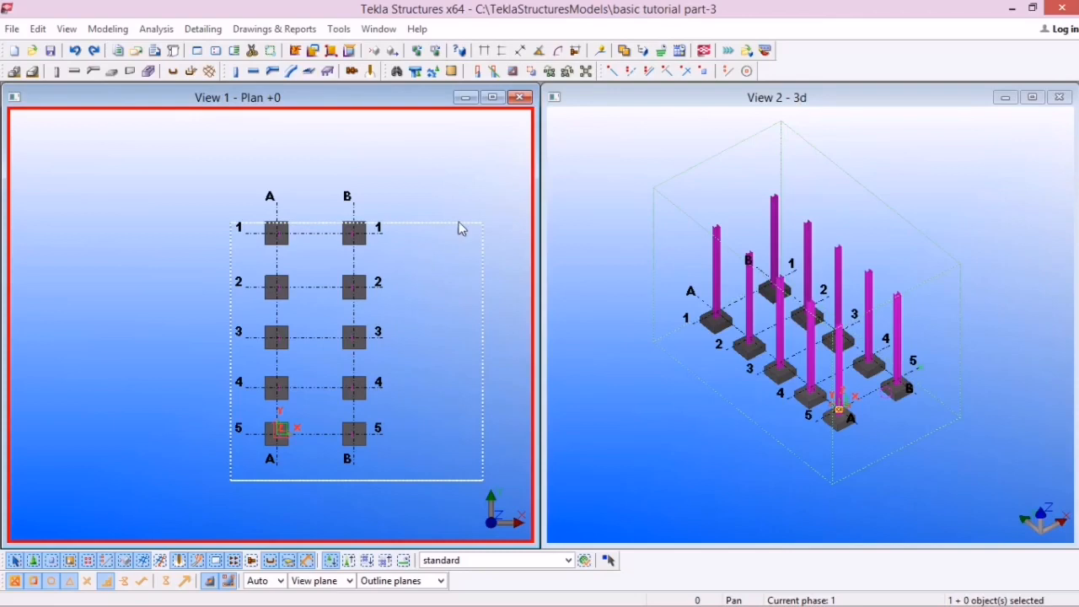
# Fit the work area to the entire model in the Plan +0 view
pyautogui.scroll(1, 400, 240)
pyautogui.scroll(-1, 343, 181)
pyautogui.rightClick(358, 160)
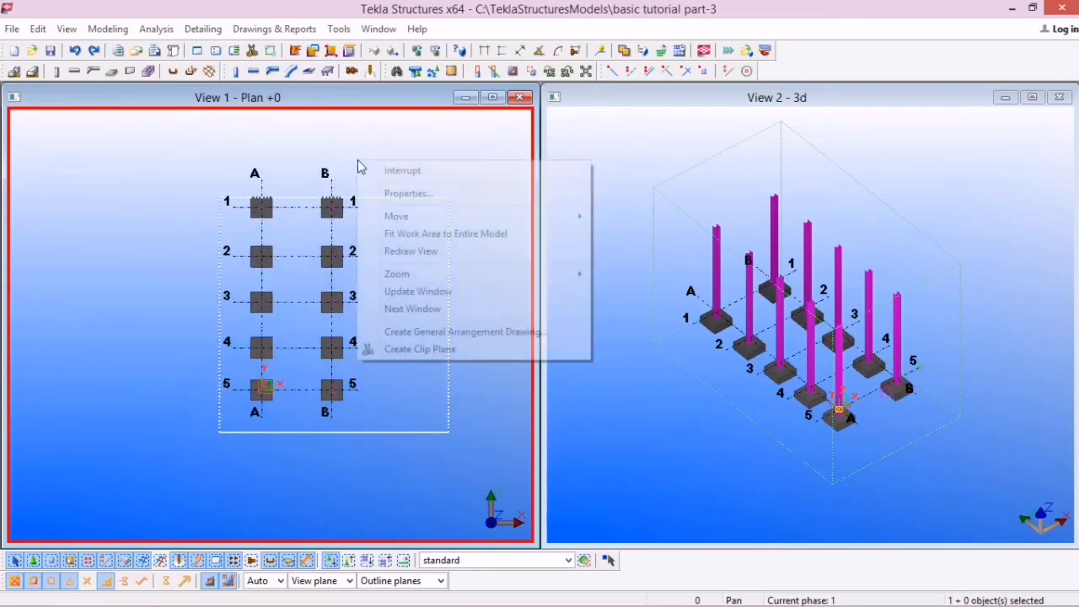
pyautogui.click(419, 239)
pyautogui.click(342, 241)
pyautogui.scroll(1, 284, 198)
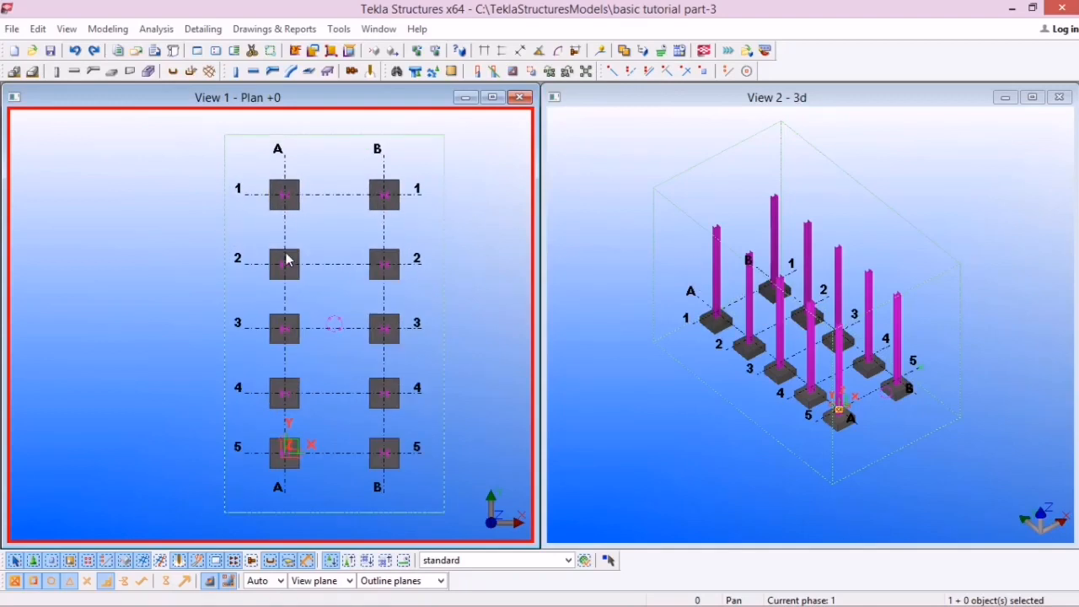
# Make the Plan +2500 view visible and hide the Plan +0 view
pyautogui.click(235, 52)
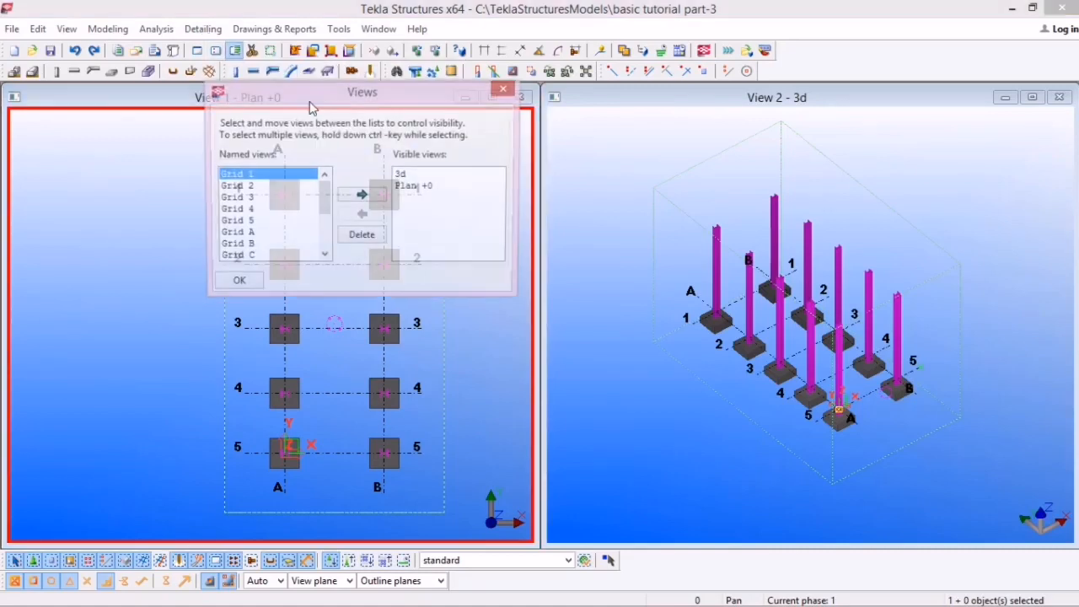
pyautogui.moveTo(323, 206); pyautogui.dragTo(325, 236)
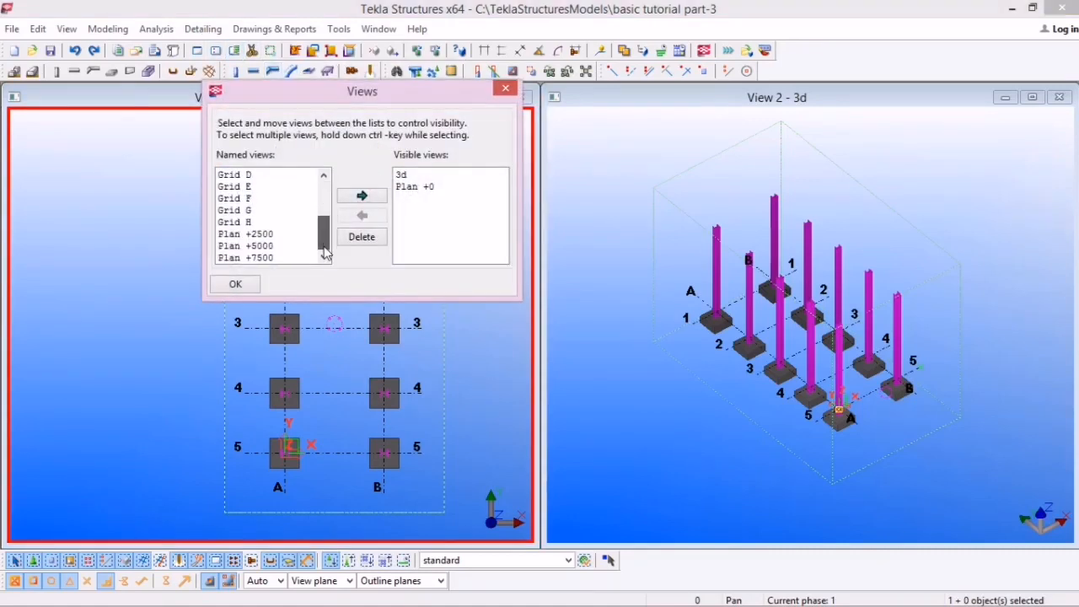
pyautogui.click(258, 234)
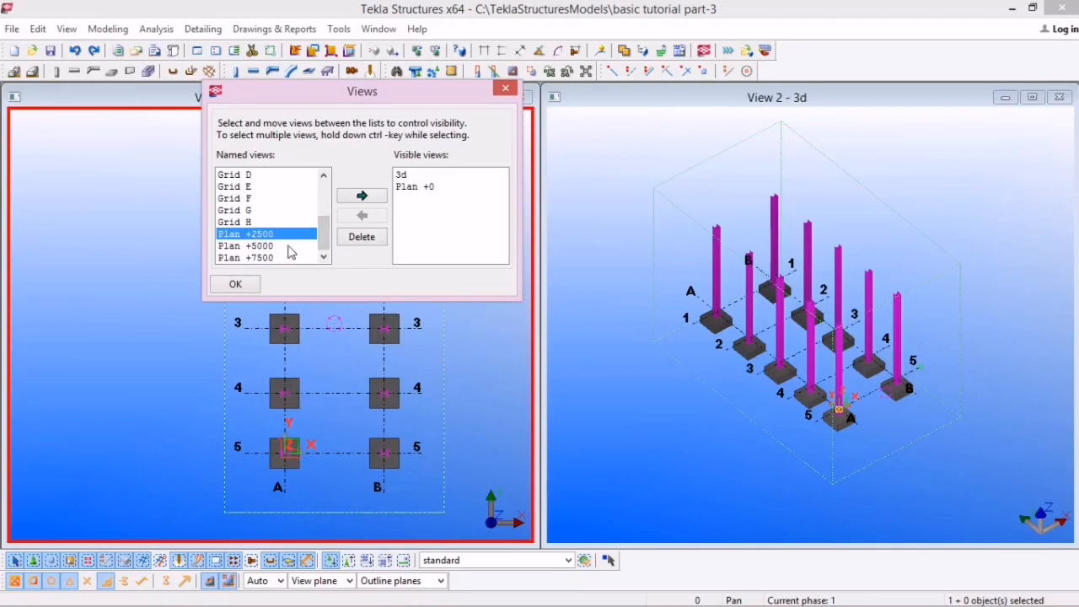
pyautogui.click(362, 197)
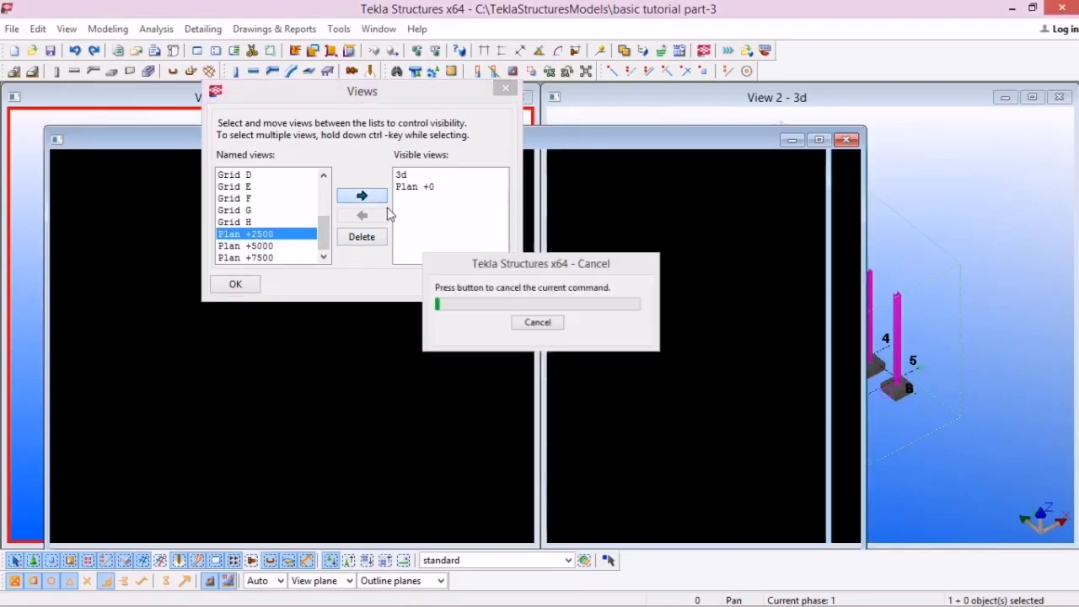
pyautogui.click(423, 186)
pyautogui.click(363, 215)
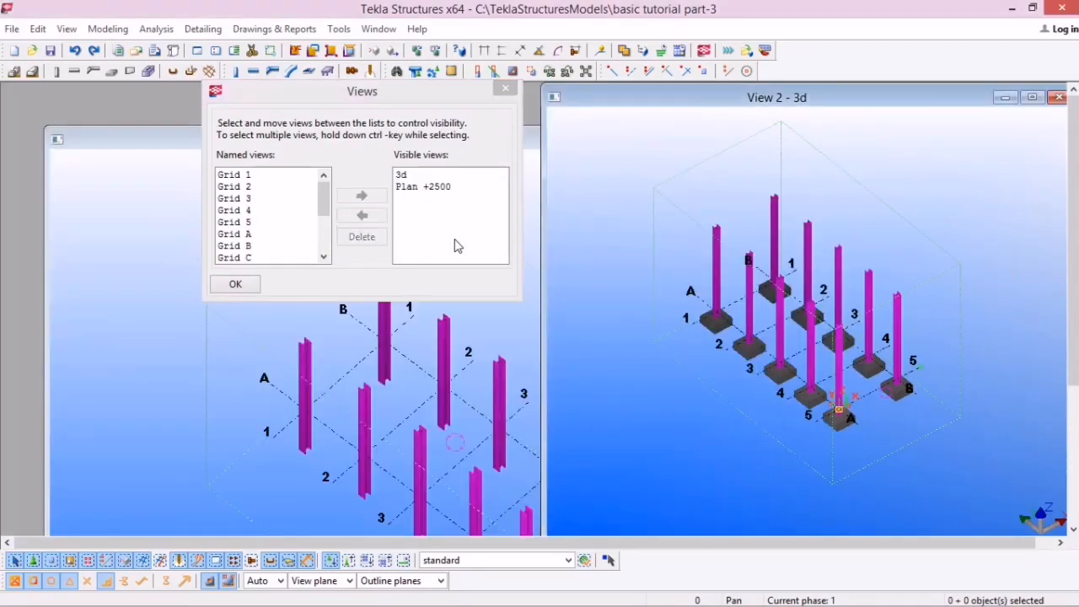
pyautogui.click(505, 89)
# Tile the open view windows vertically and switch the Plan +2500 view from 3D to plan orientation
pyautogui.click(379, 28)
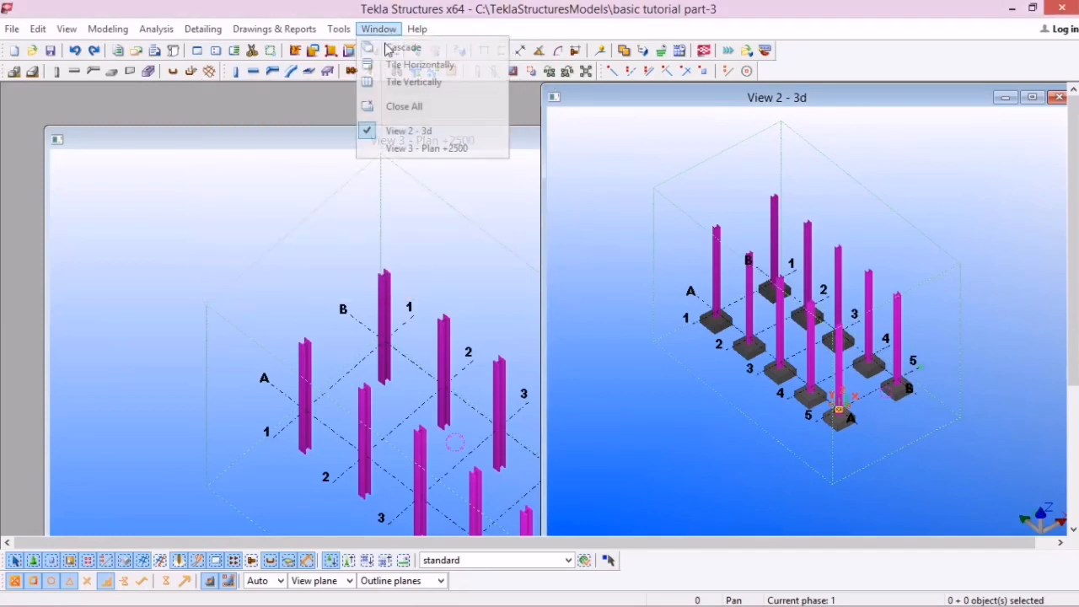
pyautogui.click(415, 84)
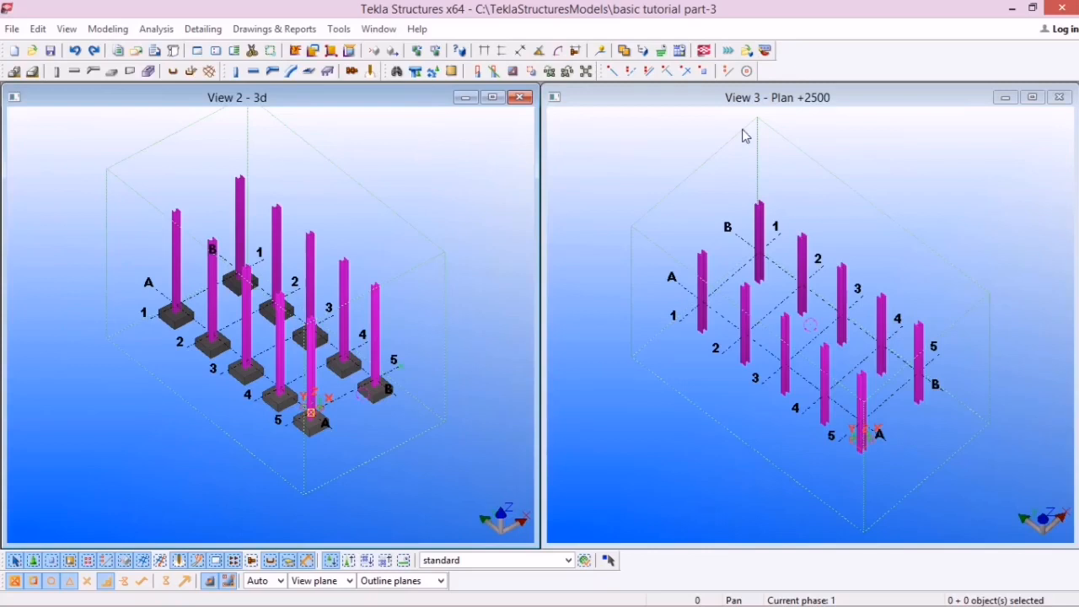
pyautogui.click(905, 188)
pyautogui.hotkey('ctrl', 'p')
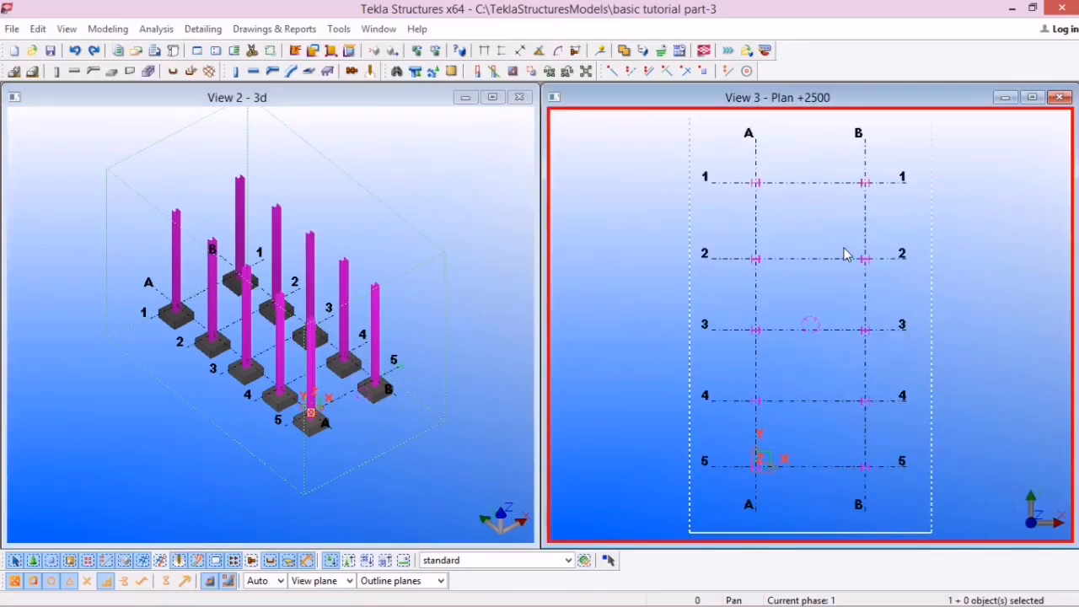
# Create a steel beam along gridline A from the column at A-2 to the column at A-1 in Plan +2500
pyautogui.scroll(3, 763, 244)
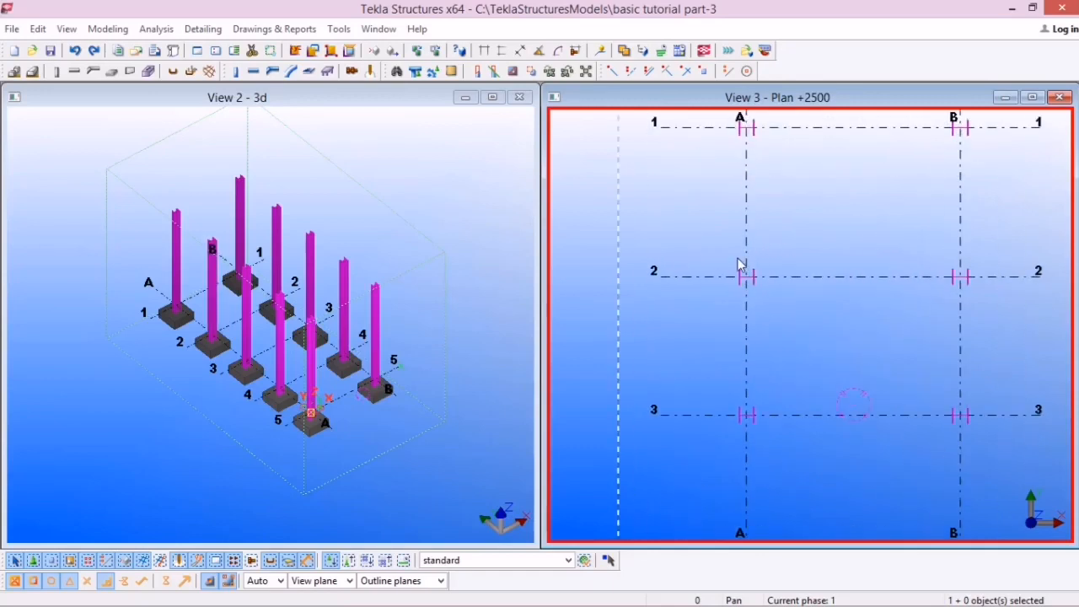
pyautogui.scroll(-2, 750, 263)
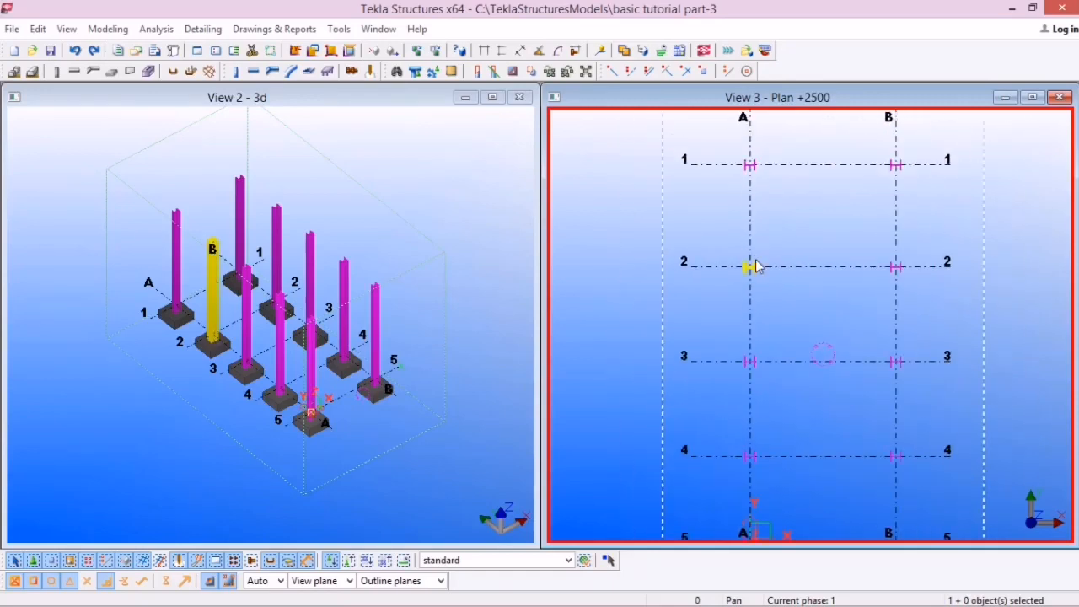
pyautogui.click(257, 75)
pyautogui.scroll(4, 747, 266)
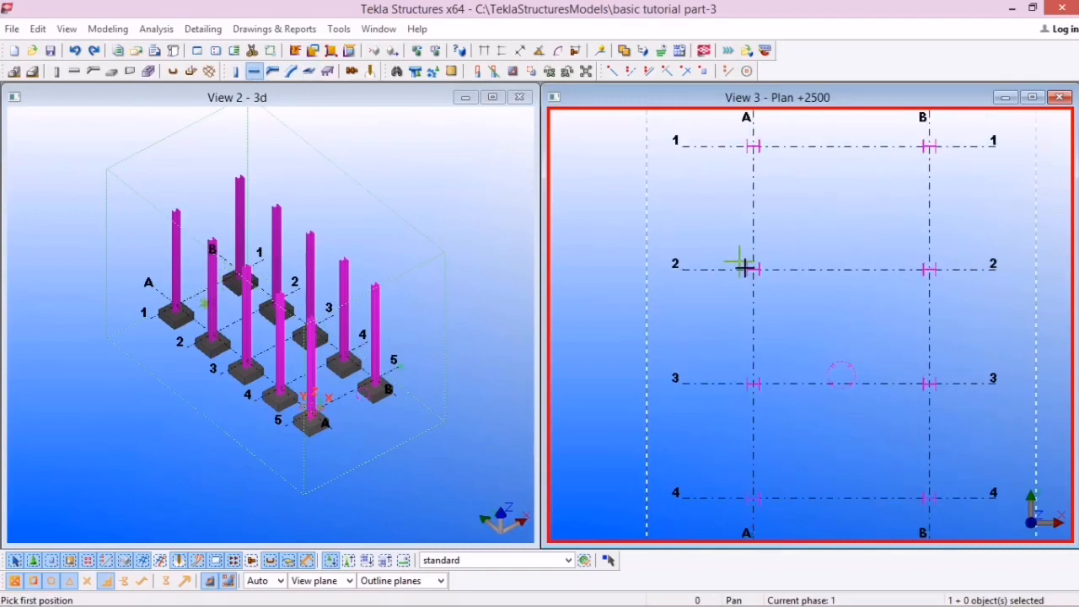
pyautogui.scroll(2, 749, 266)
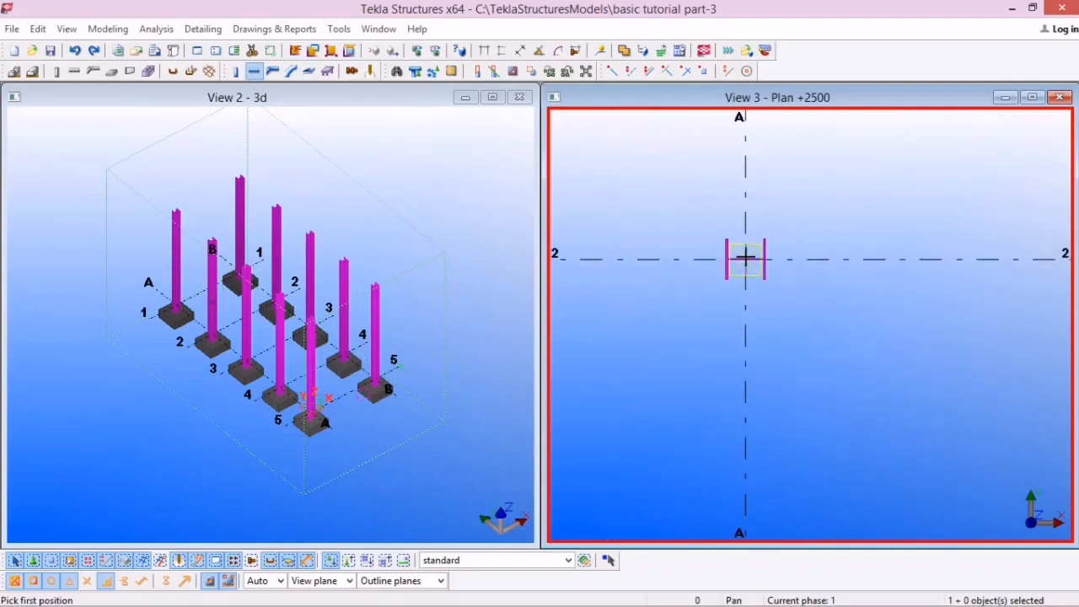
pyautogui.click(746, 260)
pyautogui.scroll(-3, 693, 369)
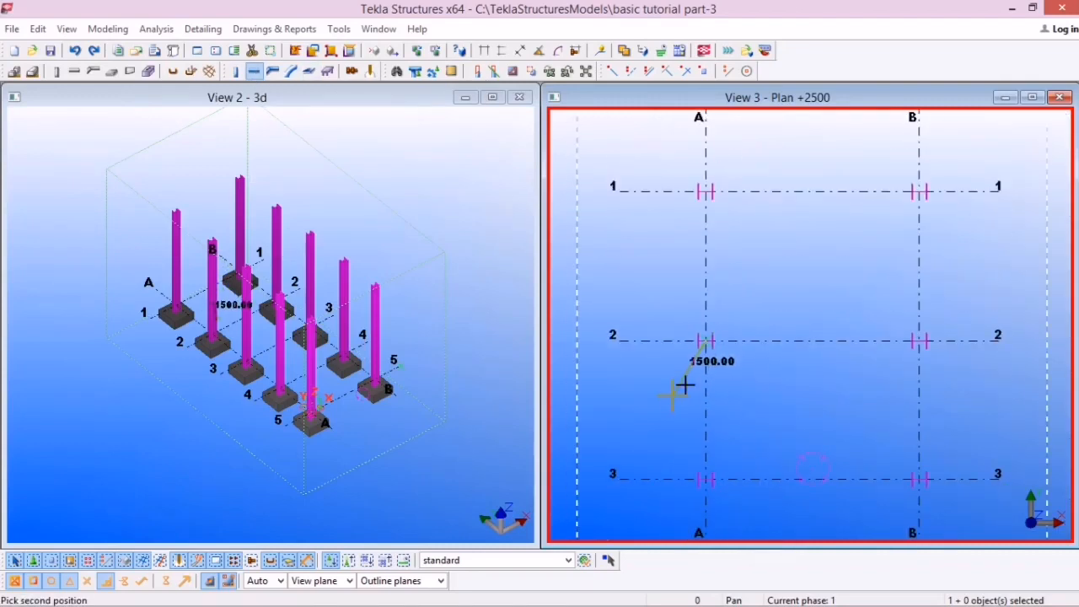
pyautogui.scroll(1, 709, 192)
pyautogui.click(702, 192)
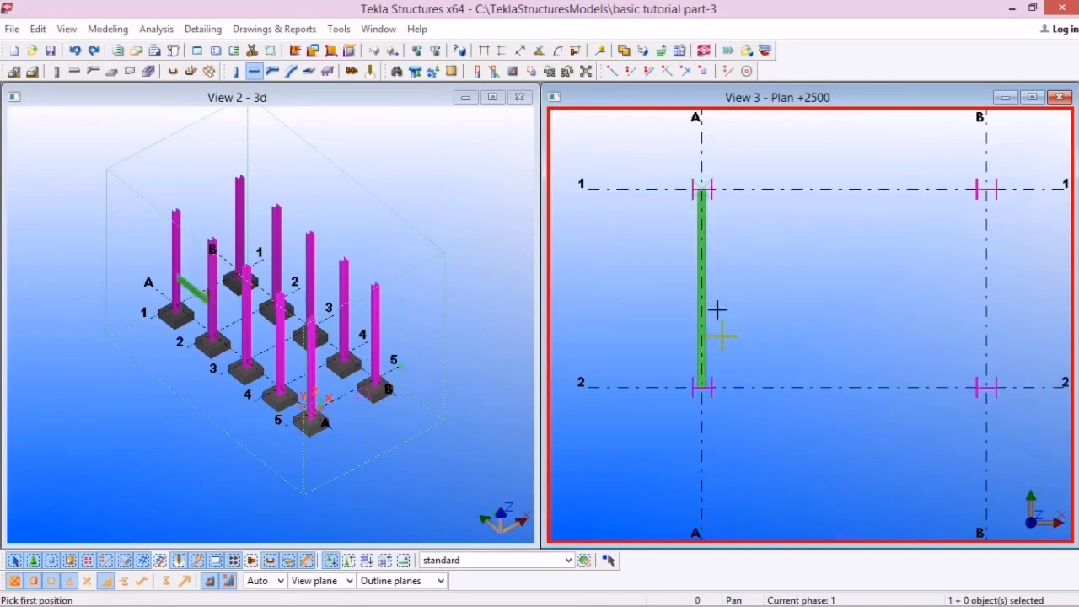
pyautogui.scroll(4, 705, 211)
pyautogui.press('Escape')
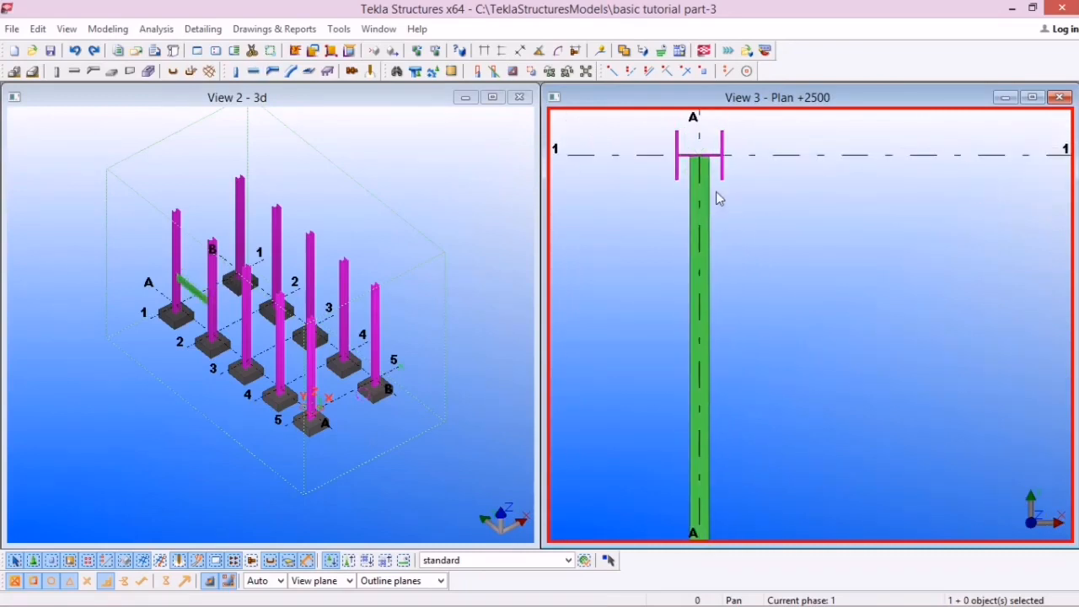
# Open the profile catalogue from the properties of the beam between columns A-1 and A-2
pyautogui.doubleClick(717, 195)
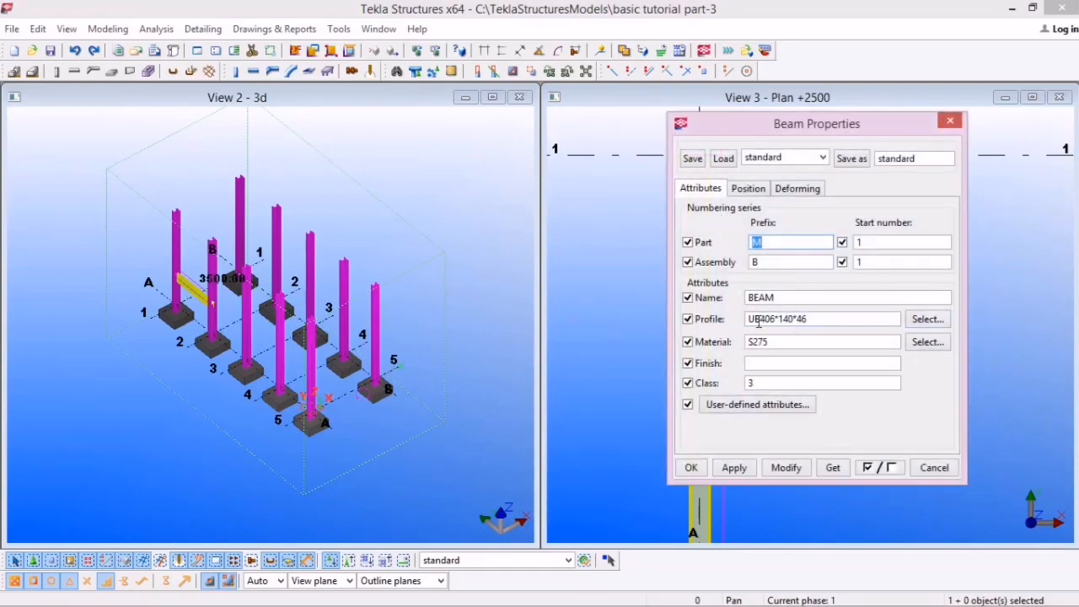
pyautogui.click(926, 320)
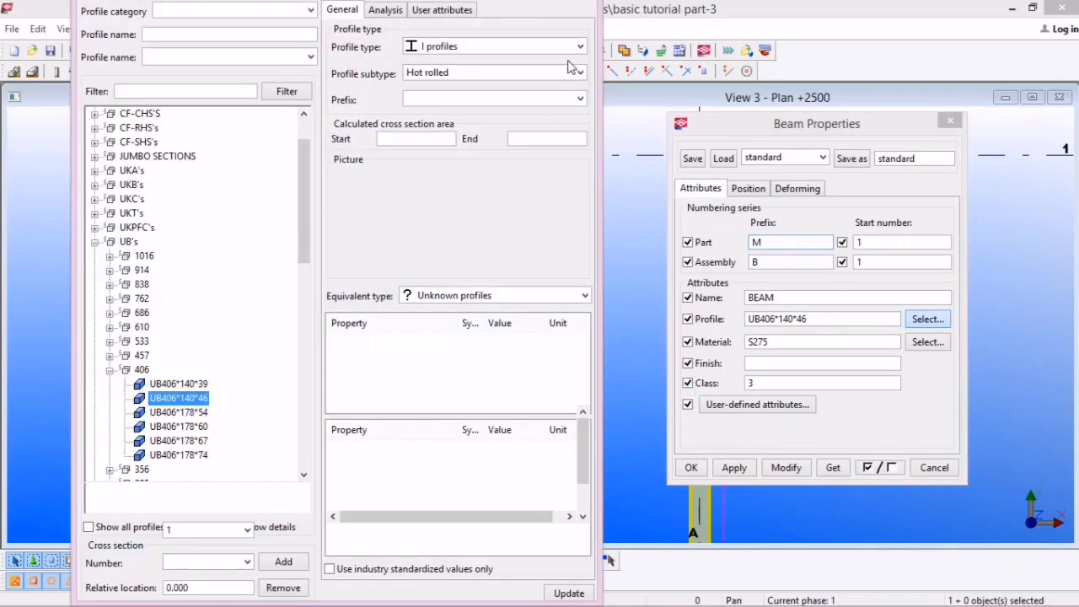
pyautogui.moveTo(598, 10)
pyautogui.mouseDown()
pyautogui.moveTo(615, 11)
pyautogui.moveTo(555, 39)
pyautogui.moveTo(595, 5)
pyautogui.moveTo(610, 14)
pyautogui.mouseUp()
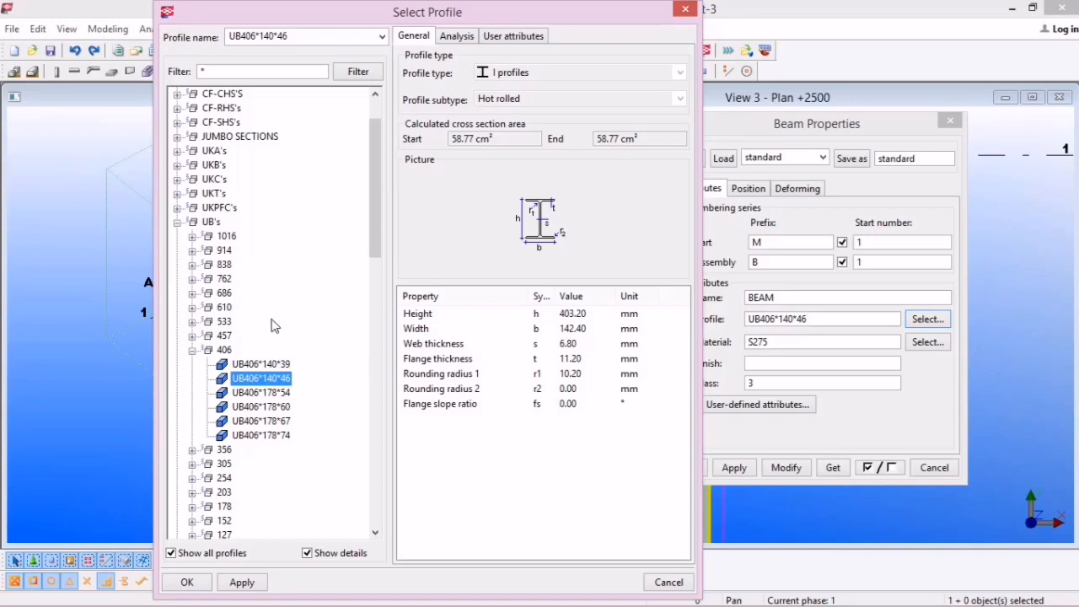
# Browse the UK sections in the profile catalogue and examine the shape and dimensions of angle profile RSA125*75*8
pyautogui.scroll(-2, 284, 235)
pyautogui.scroll(2, 228, 257)
pyautogui.click(178, 223)
pyautogui.scroll(2, 224, 187)
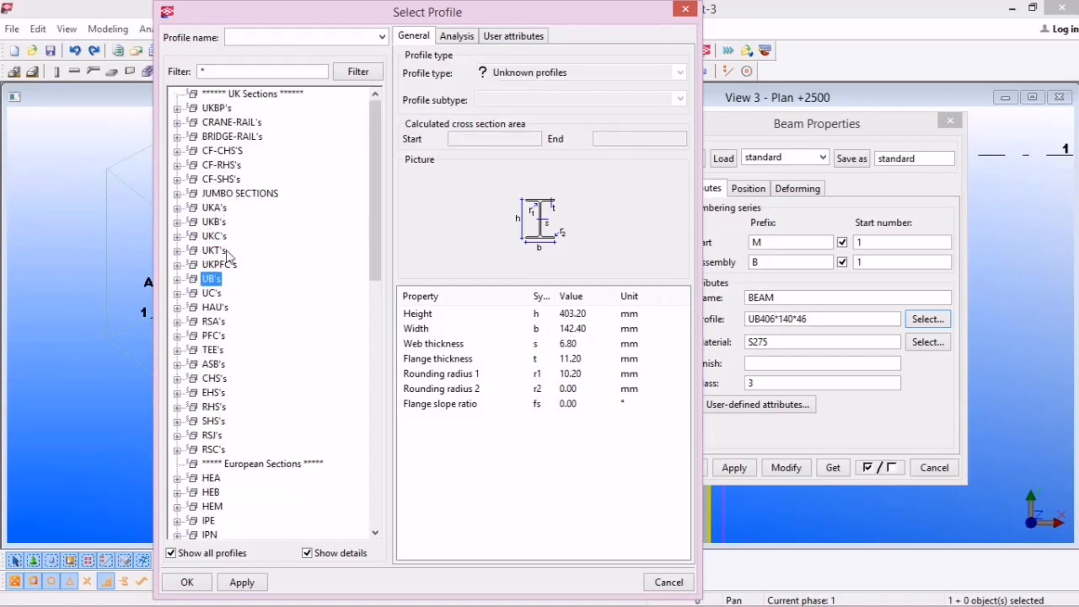
pyautogui.scroll(-1, 228, 256)
pyautogui.click(177, 279)
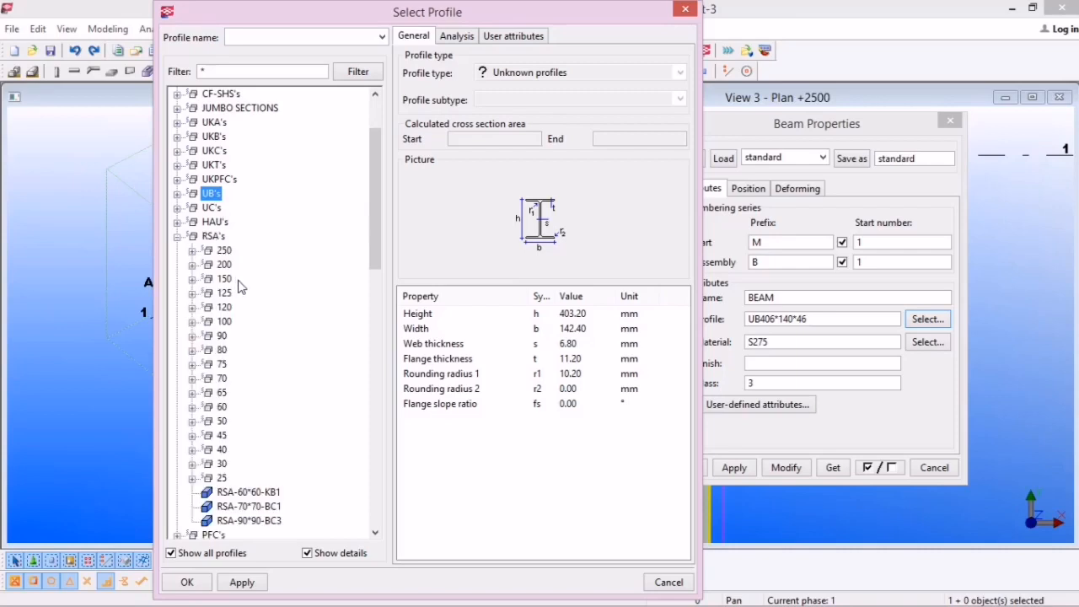
pyautogui.click(193, 293)
pyautogui.click(253, 308)
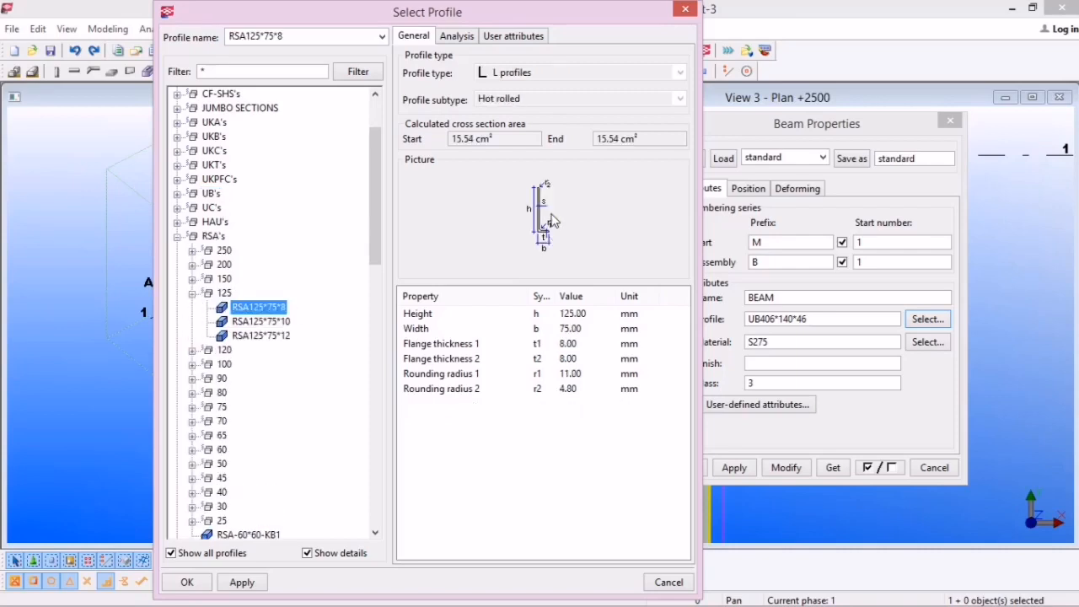
pyautogui.click(177, 236)
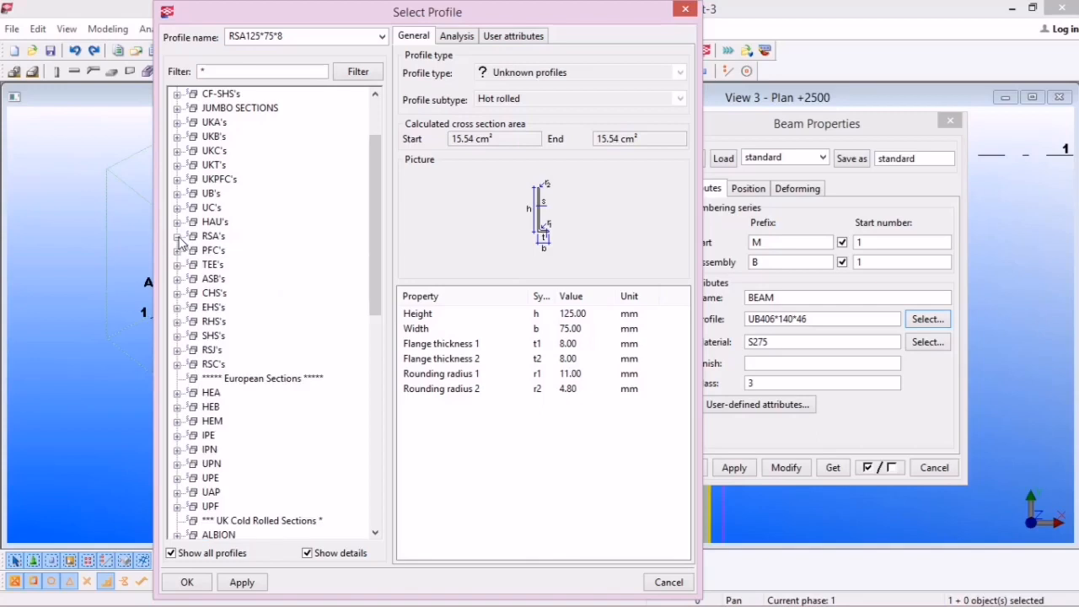
# Examine the shapes and dimensions of the European section profiles HEA100 and UPN80 in the catalogue
pyautogui.scroll(-3, 207, 275)
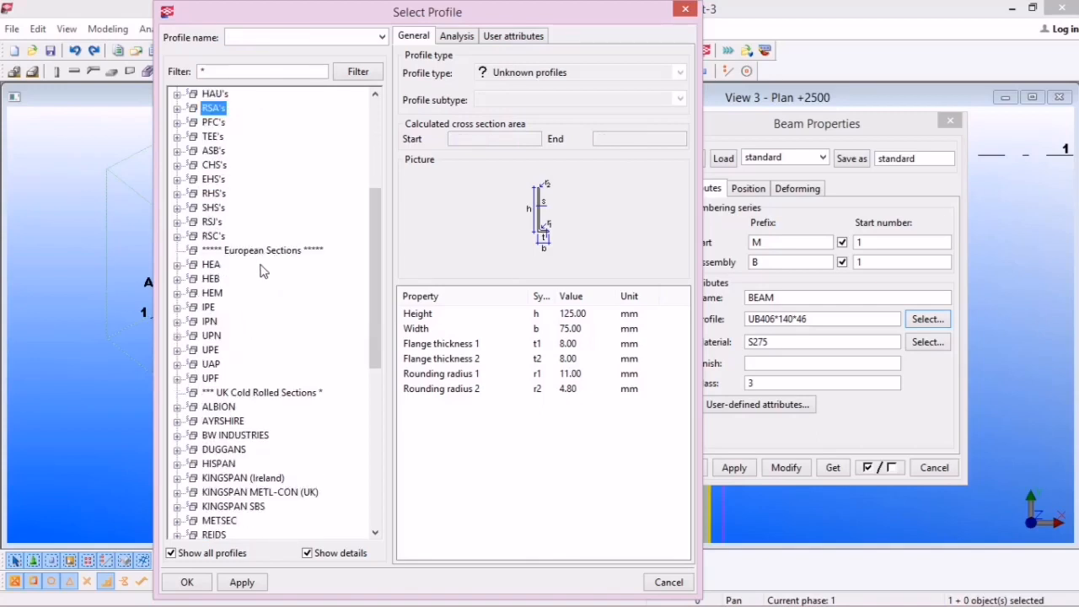
pyautogui.click(178, 266)
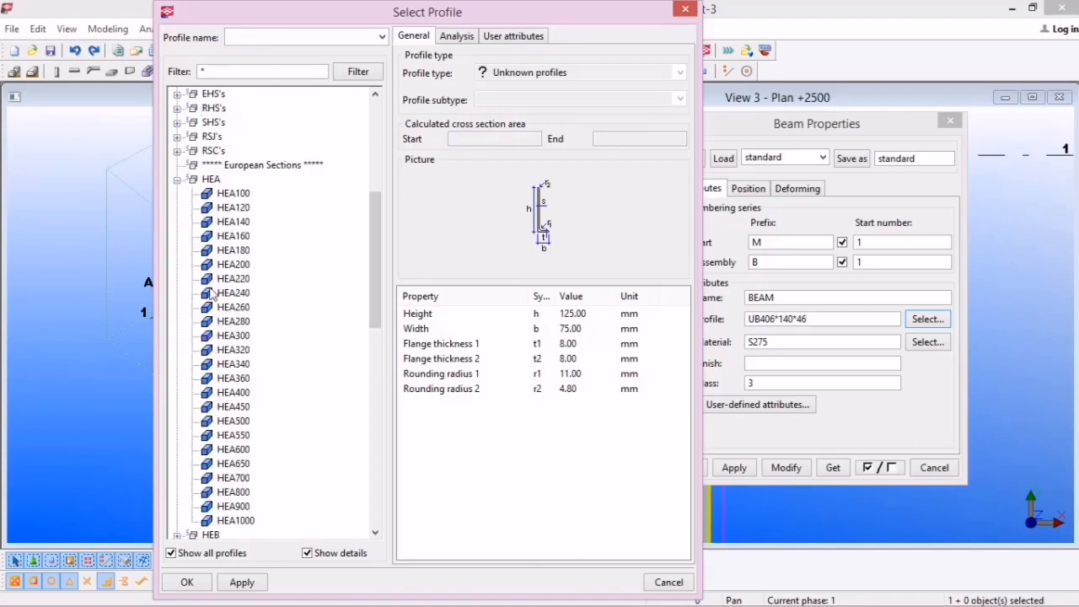
pyautogui.click(228, 194)
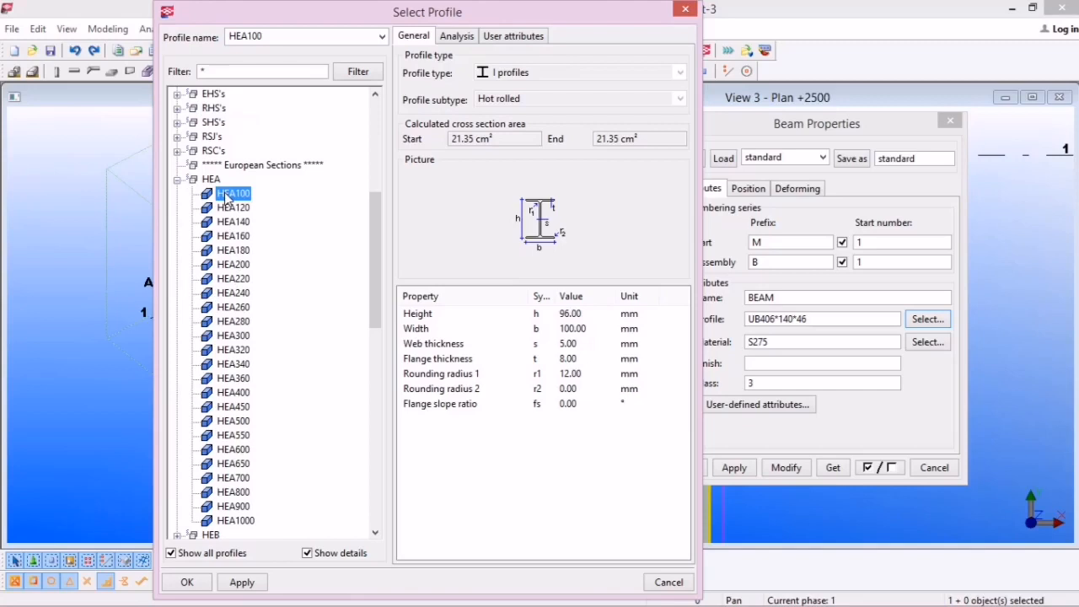
pyautogui.click(178, 181)
pyautogui.scroll(-1, 258, 238)
pyautogui.scroll(3, 235, 246)
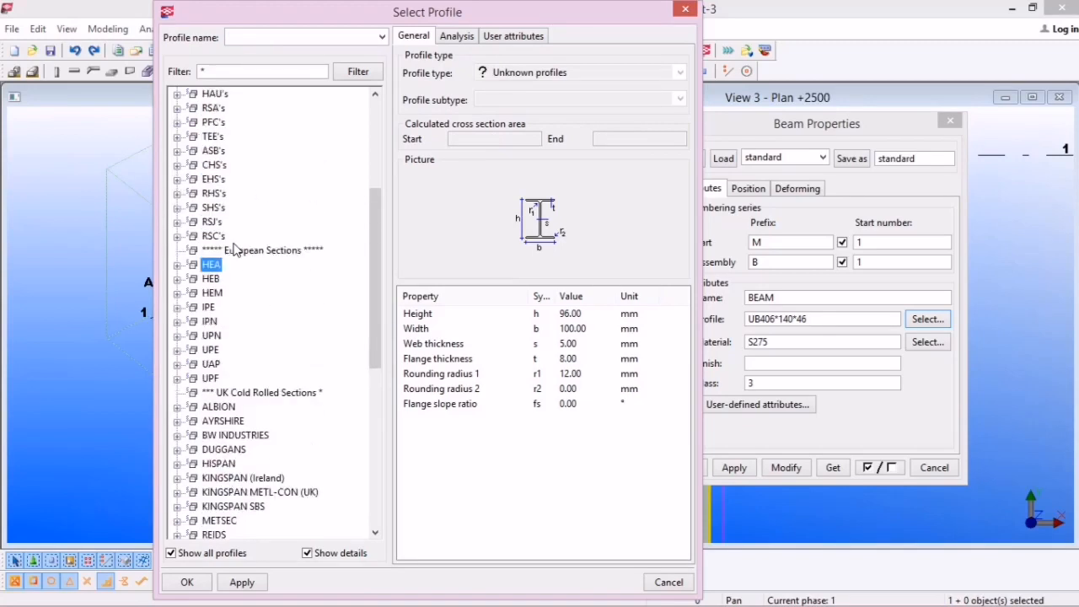
pyautogui.click(177, 336)
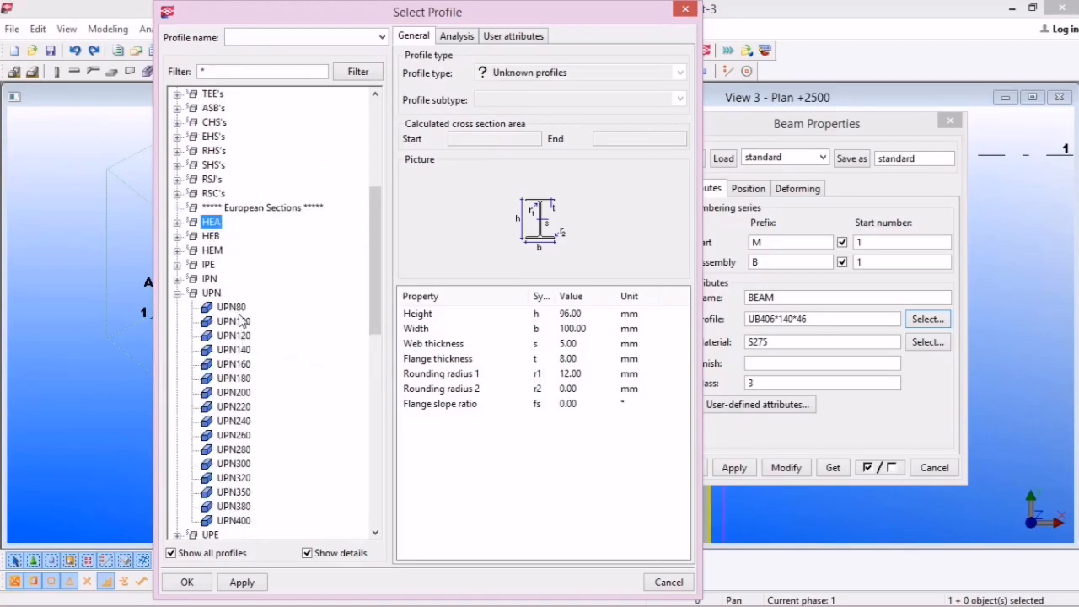
pyautogui.click(234, 307)
pyautogui.click(177, 294)
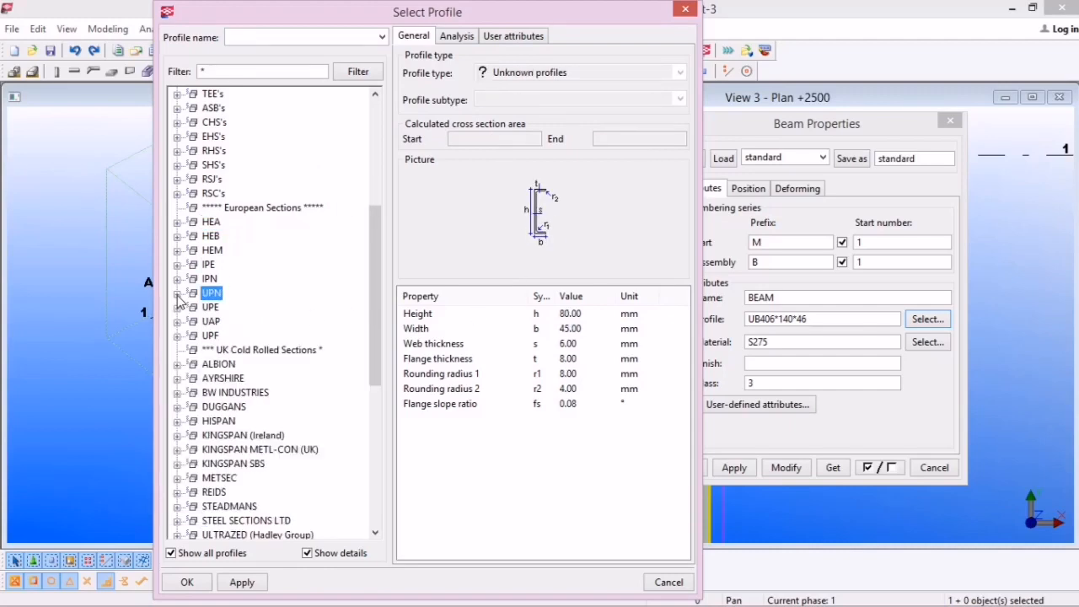
# Examine the square hollow section SHS40*40*2.5 and look through the remaining UK and European section groups
pyautogui.scroll(4, 215, 282)
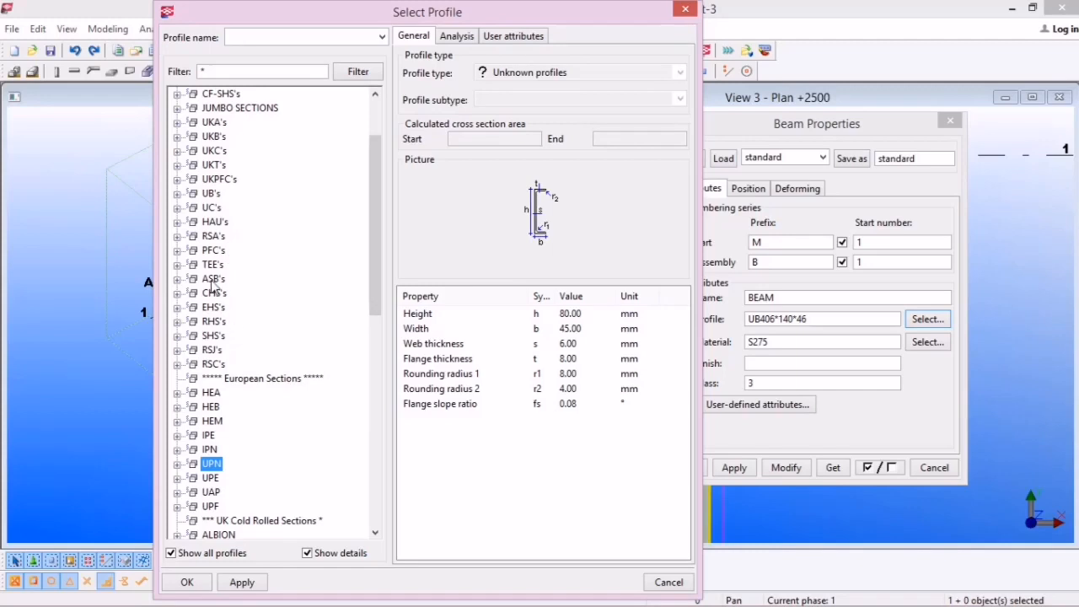
pyautogui.click(177, 336)
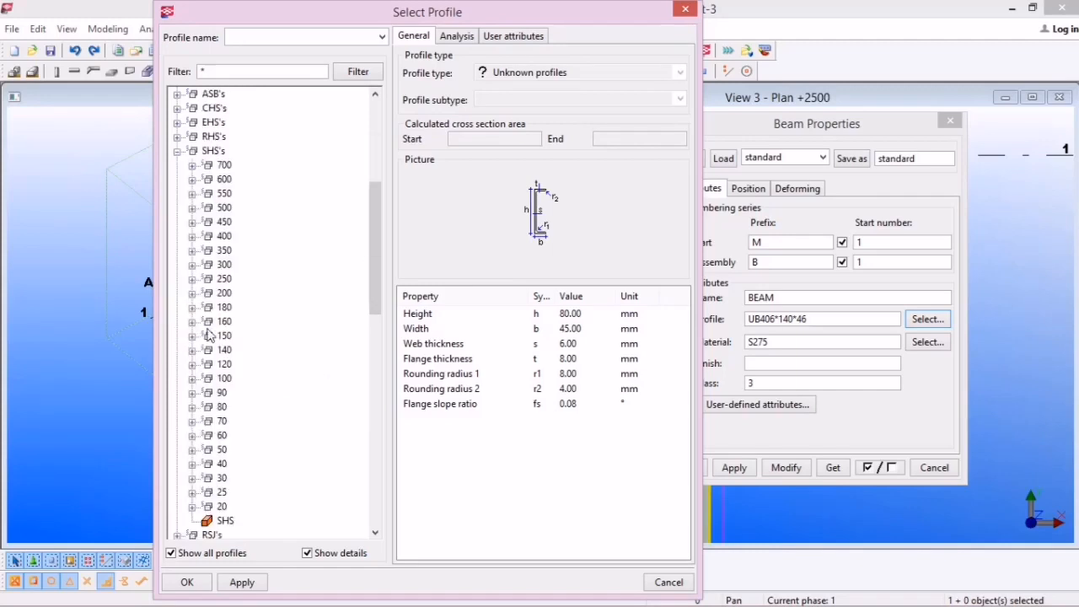
pyautogui.click(192, 466)
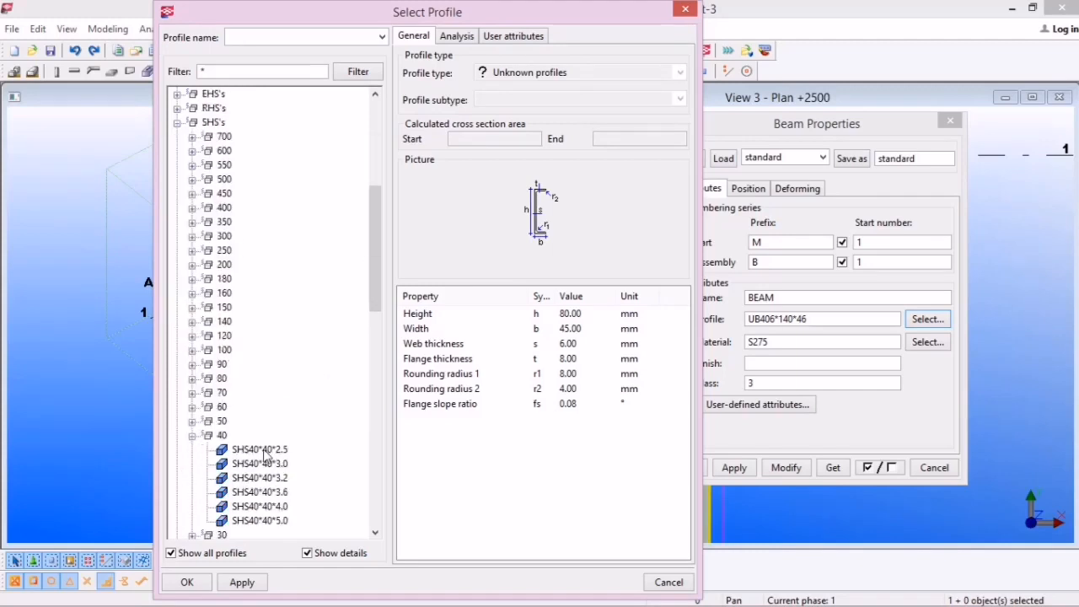
pyautogui.click(262, 450)
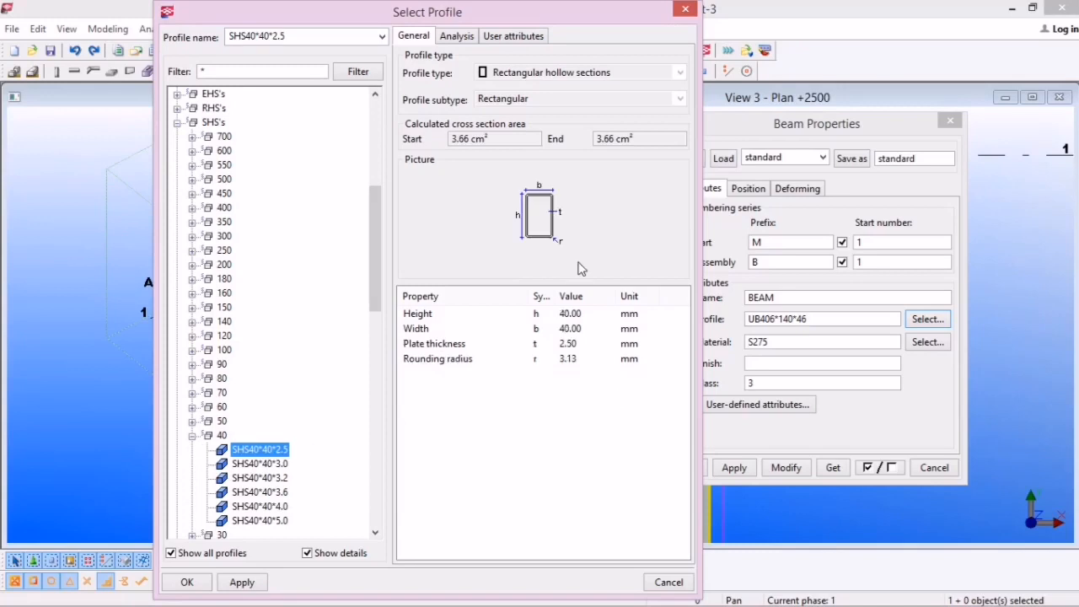
pyautogui.click(178, 124)
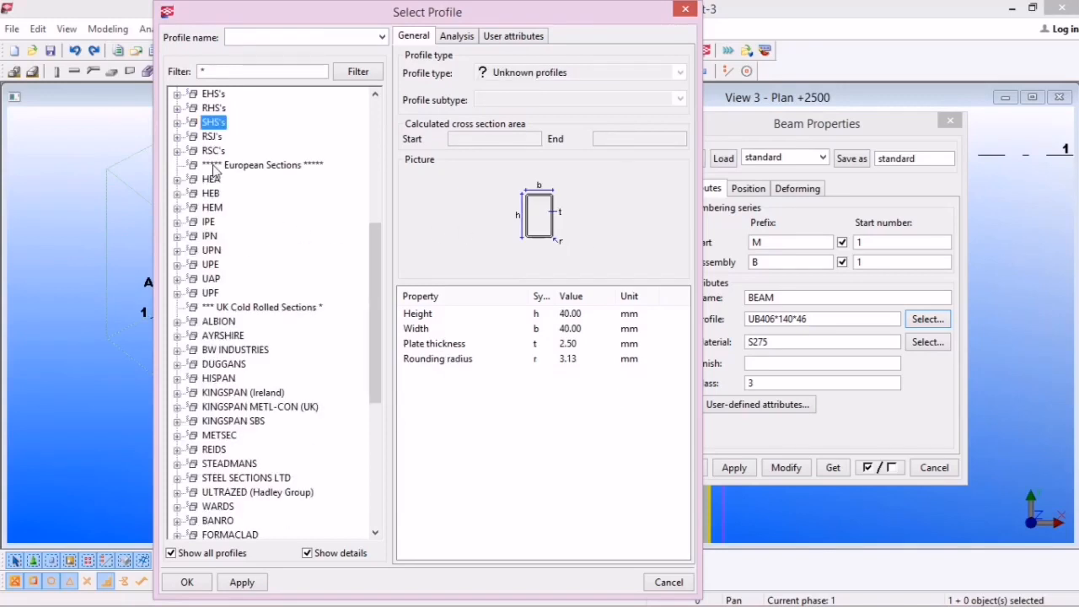
pyautogui.scroll(2, 229, 186)
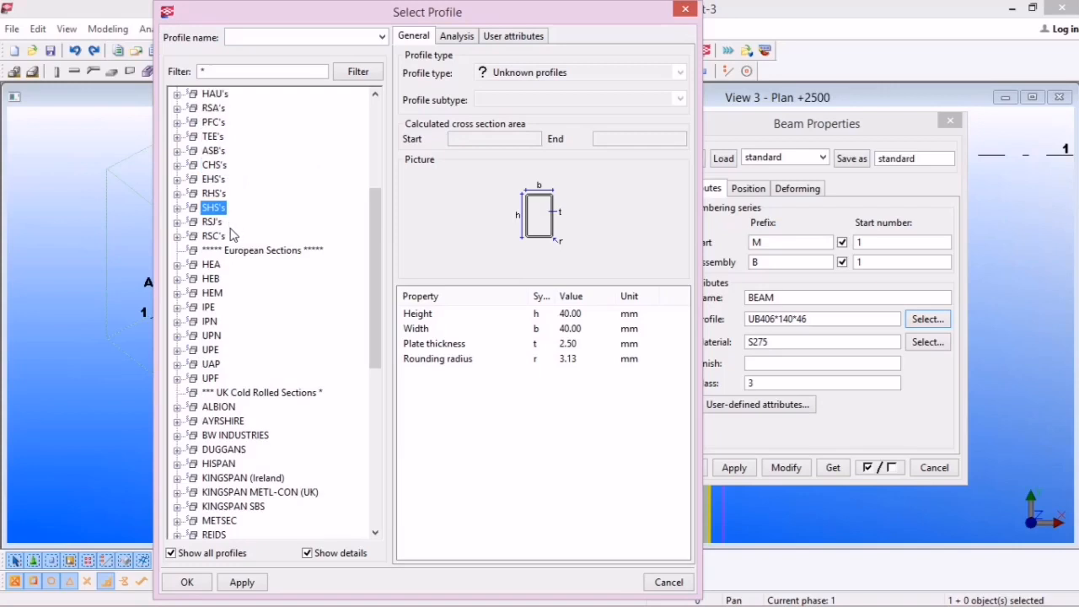
pyautogui.scroll(1, 234, 240)
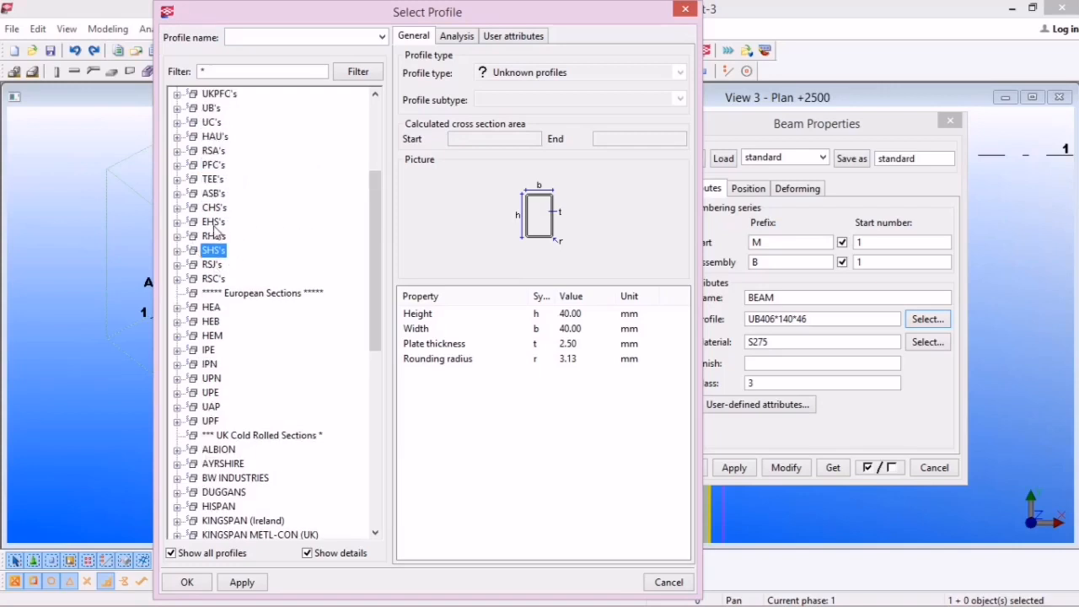
pyautogui.scroll(1, 199, 249)
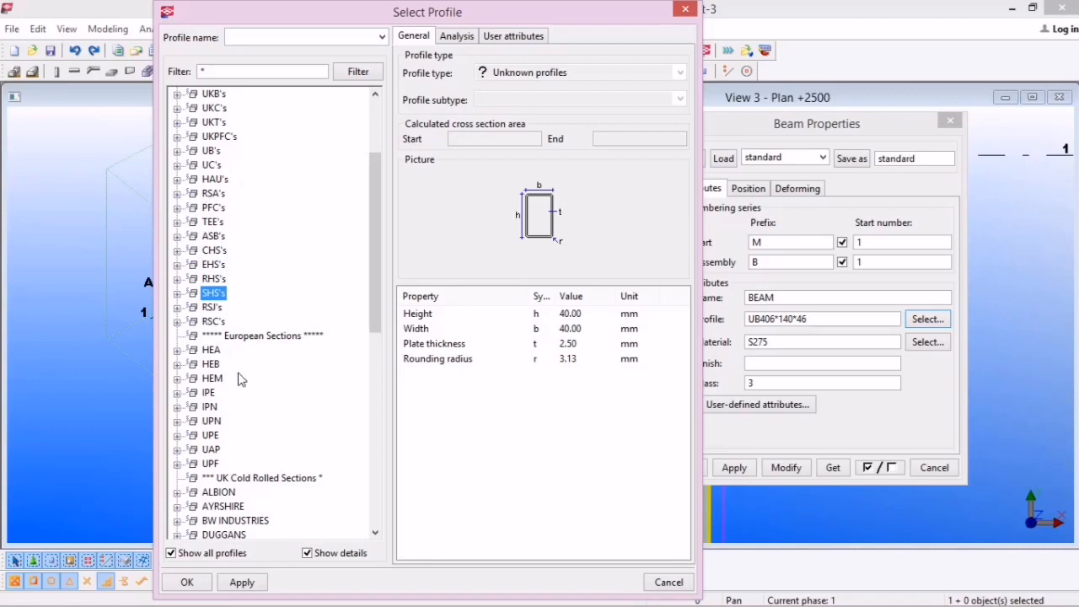
pyautogui.scroll(1, 199, 251)
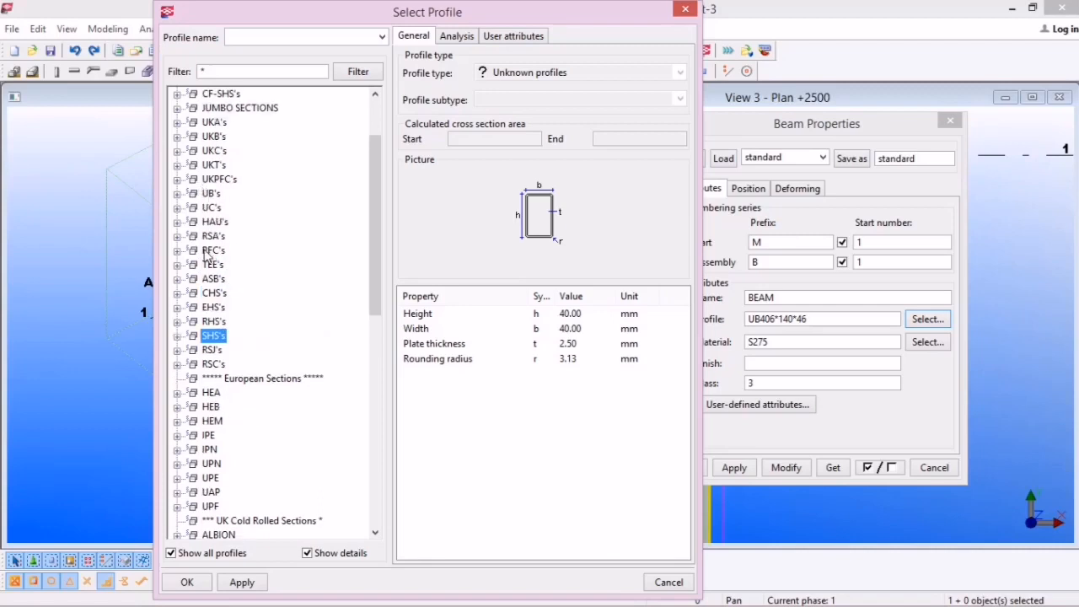
# Change the profile of the beam between A-1 and A-2 to UB610*229*101 and accept its properties
pyautogui.click(178, 194)
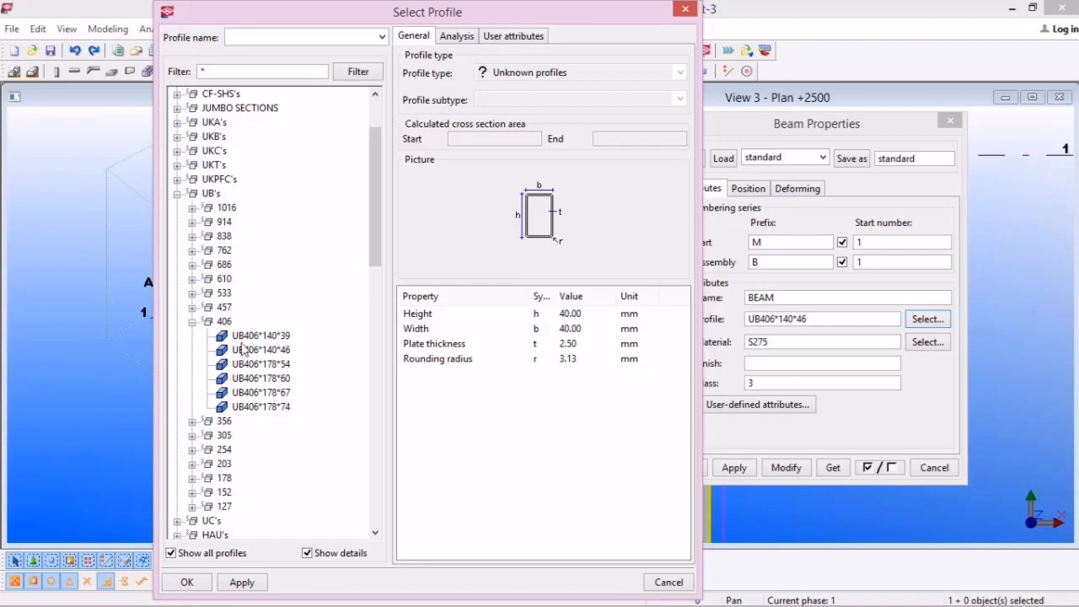
pyautogui.scroll(-1, 240, 335)
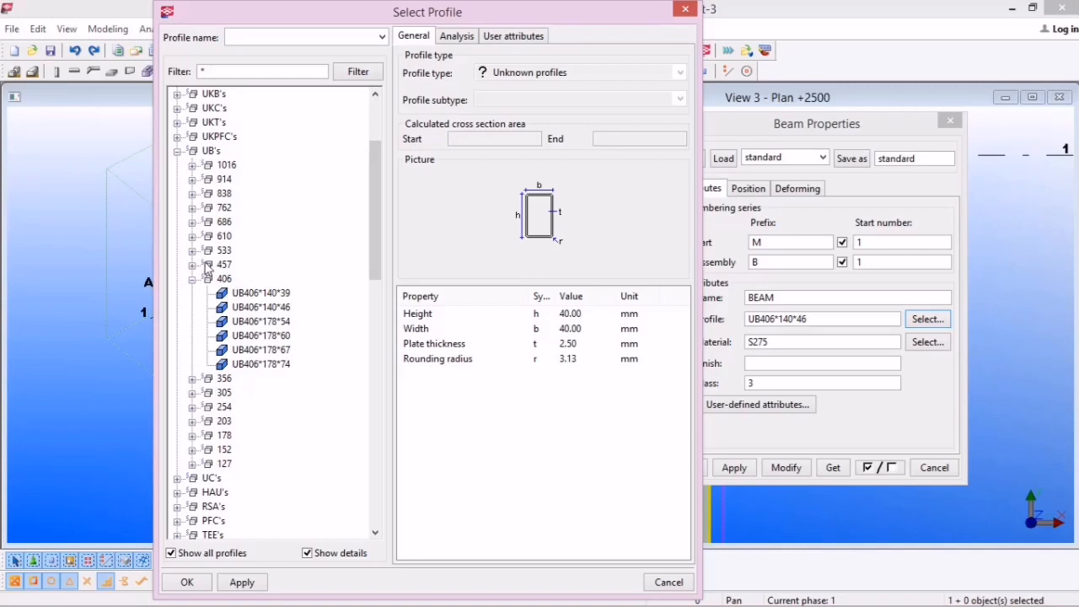
pyautogui.click(193, 237)
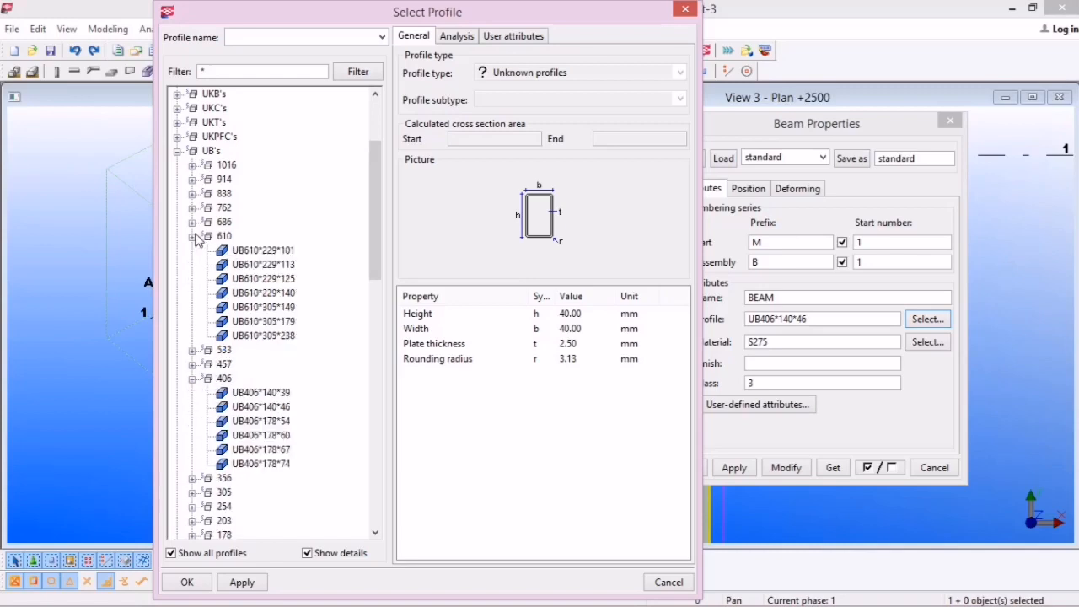
pyautogui.click(263, 250)
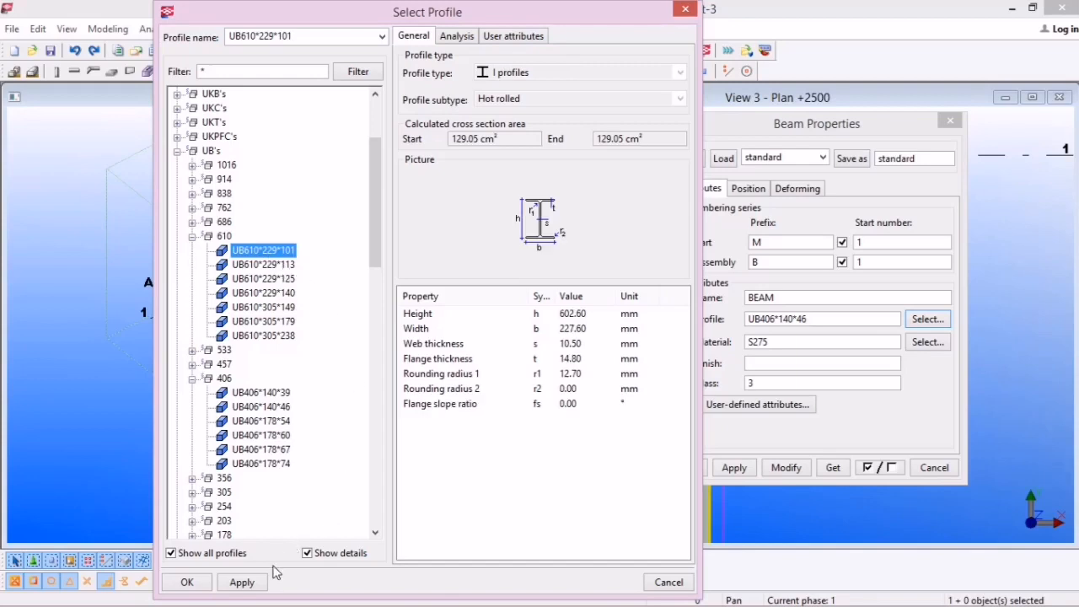
pyautogui.click(242, 582)
pyautogui.click(188, 581)
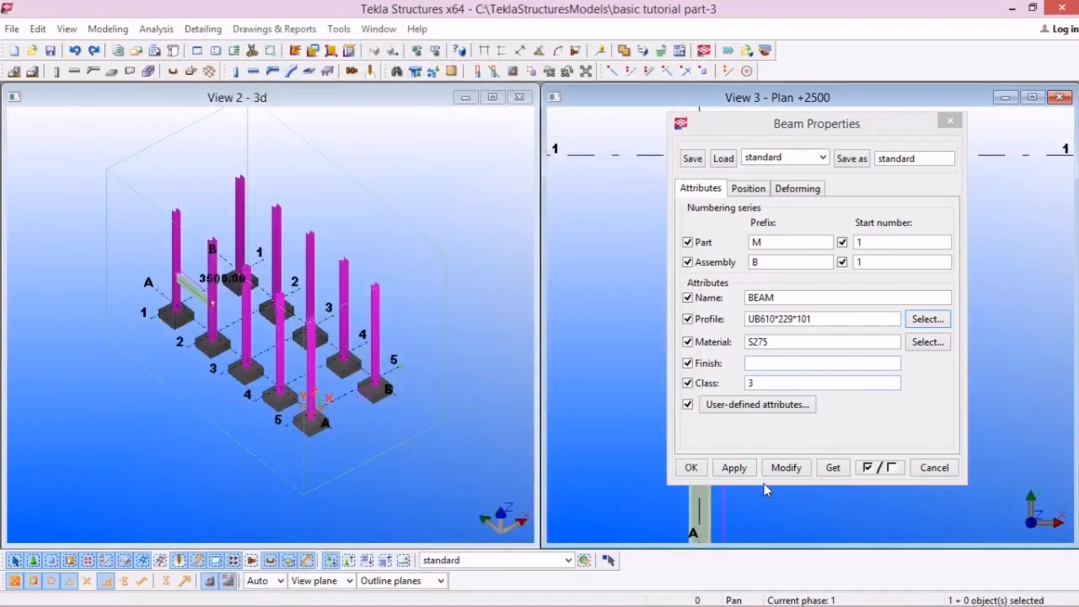
pyautogui.click(782, 469)
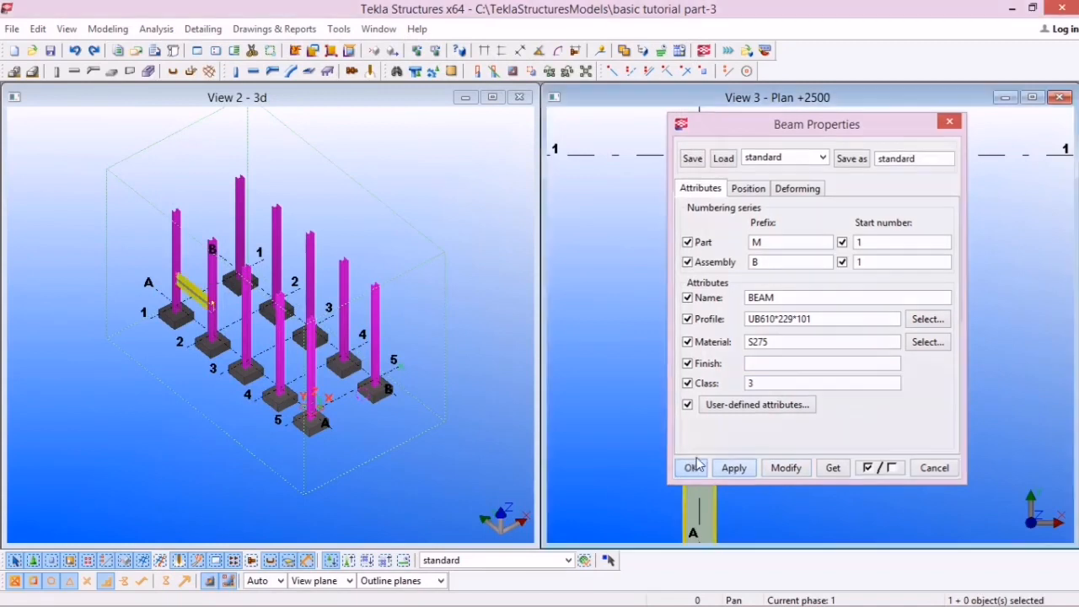
pyautogui.click(692, 468)
# Inspect the modified beam and its connection to columns A-1 and A-2 in the plan and 3D views
pyautogui.scroll(-2, 605, 234)
pyautogui.scroll(3, 621, 176)
pyautogui.scroll(-2, 634, 221)
pyautogui.scroll(-3, 633, 221)
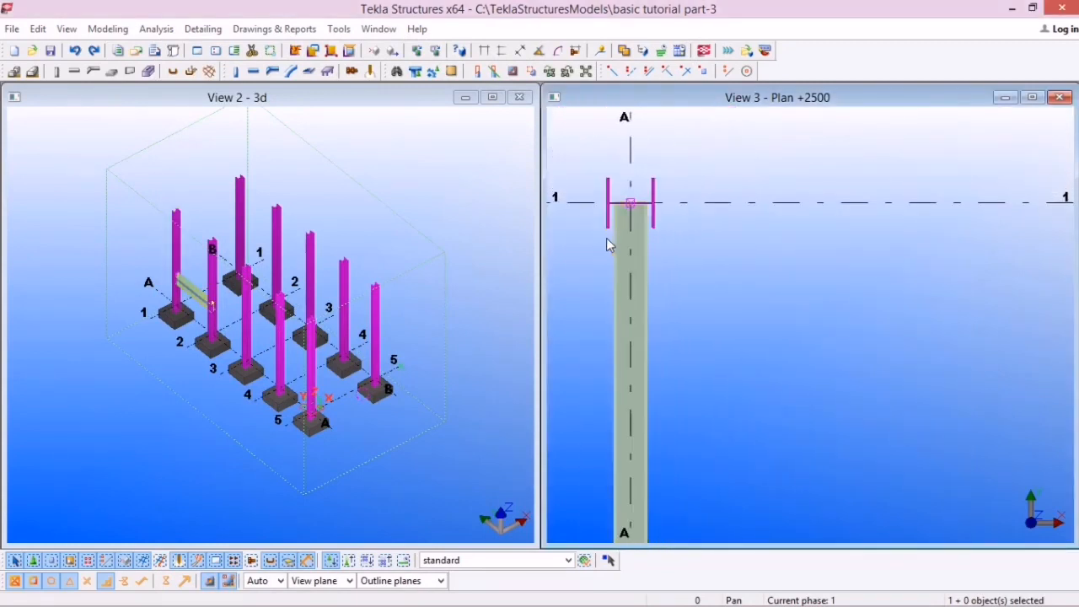
pyautogui.click(246, 278)
pyautogui.scroll(5, 162, 261)
pyautogui.click(386, 352)
pyautogui.scroll(2, 371, 350)
pyautogui.scroll(-5, 253, 241)
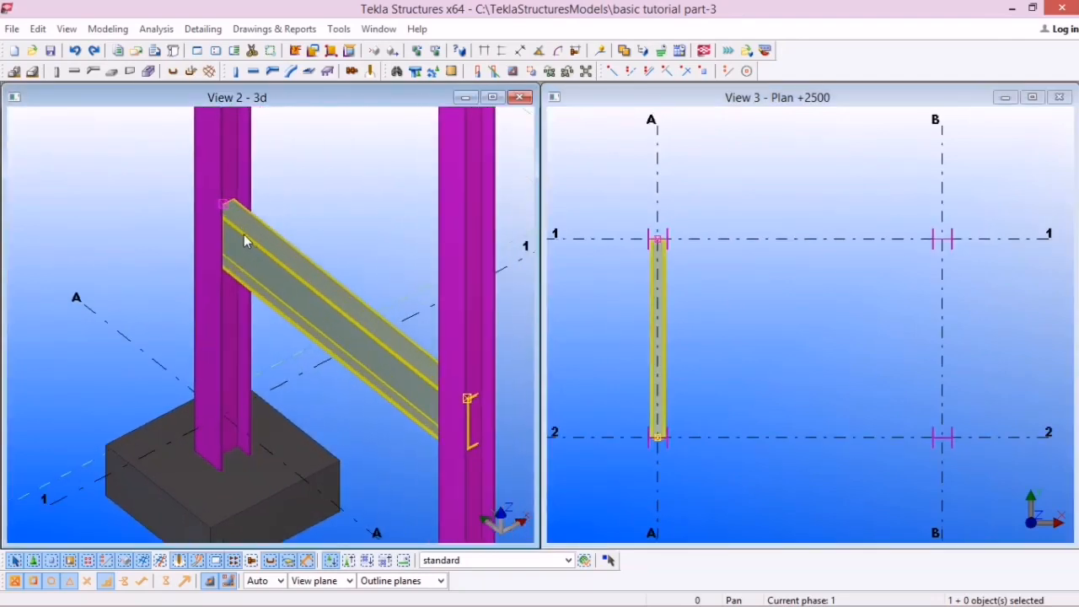
pyautogui.scroll(-3, 295, 304)
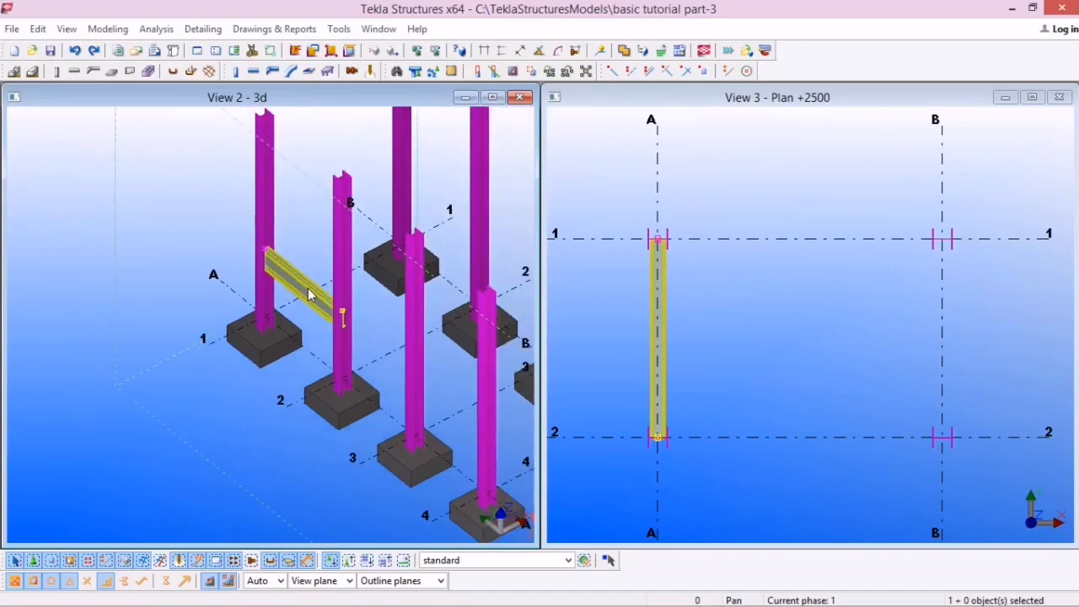
pyautogui.scroll(4, 320, 299)
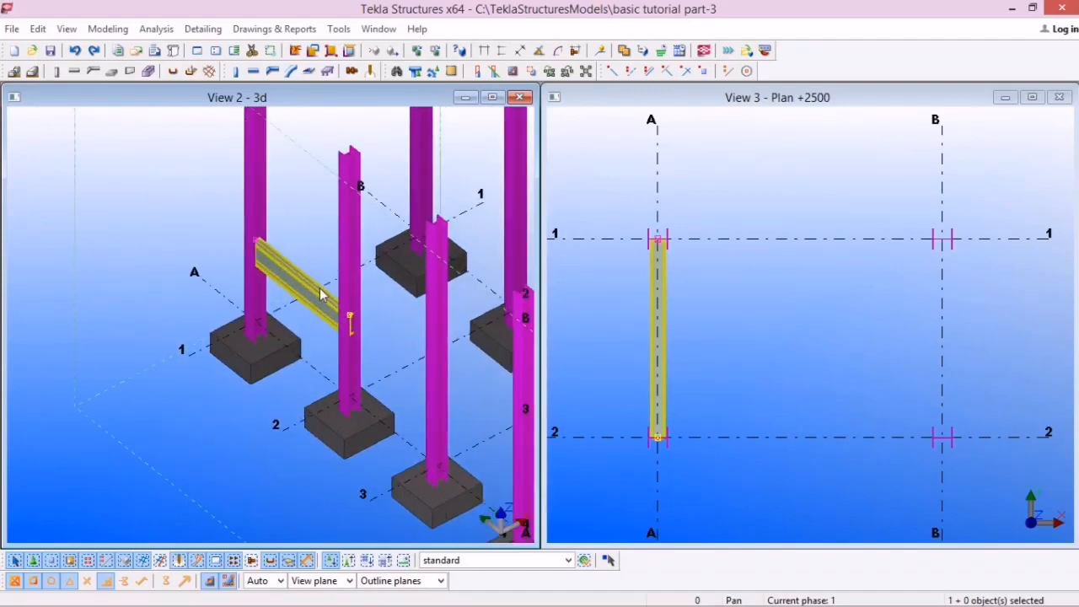
# Deselect the beam and switch the Plan +2500 view from plan to 3D orientation, looking along gridlines A and B
pyautogui.click(880, 270)
pyautogui.scroll(-5, 734, 250)
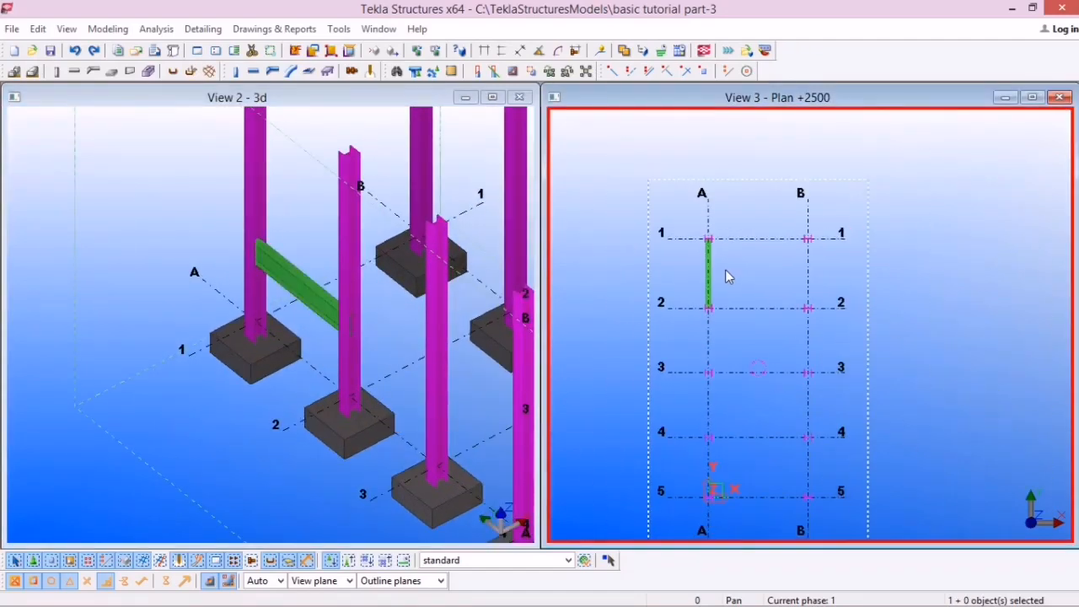
pyautogui.hotkey('ctrl', 'p')
pyautogui.scroll(5, 641, 287)
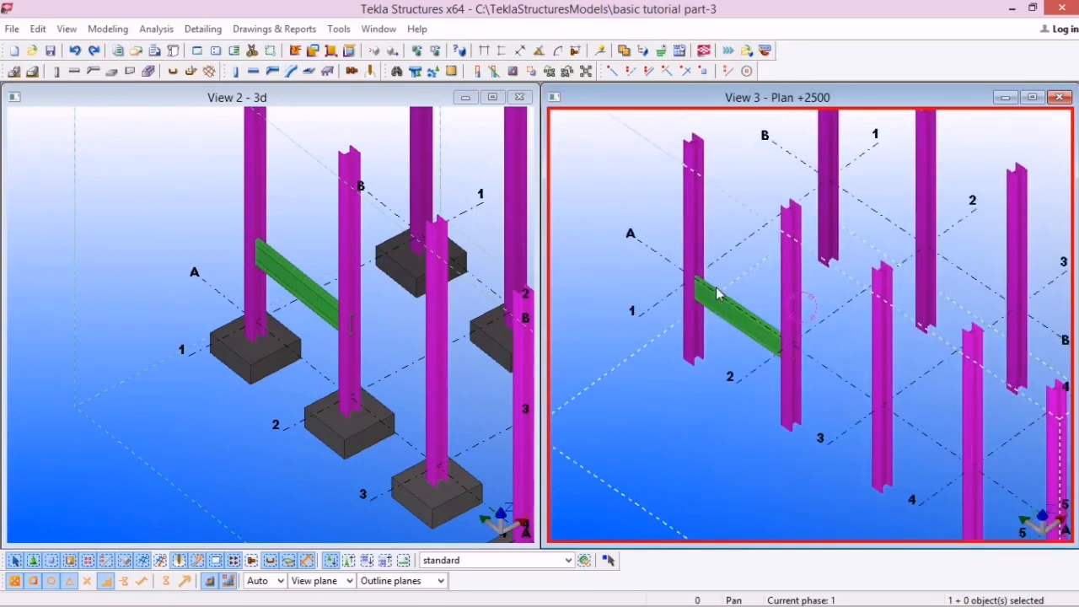
pyautogui.scroll(-3, 668, 288)
pyautogui.keyDown('ctrl'); pyautogui.moveTo(638, 296); pyautogui.dragTo(635, 331, button='middle'); pyautogui.keyUp('ctrl')
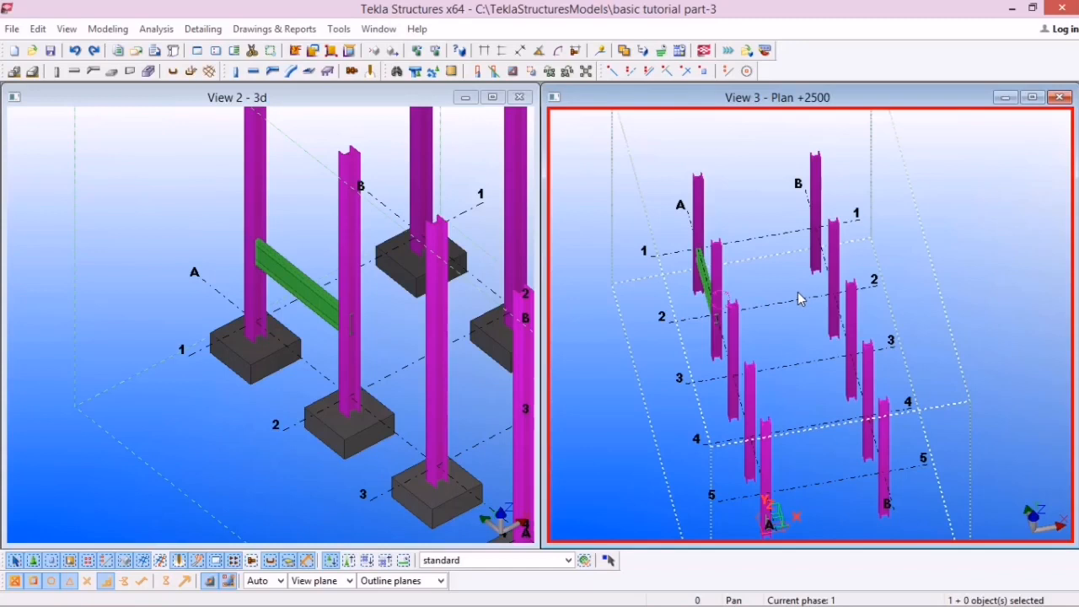
# Return the Plan +2500 view from 3D to plan orientation and frame the area between gridlines 1 and 3
pyautogui.hotkey('ctrl', 'p')
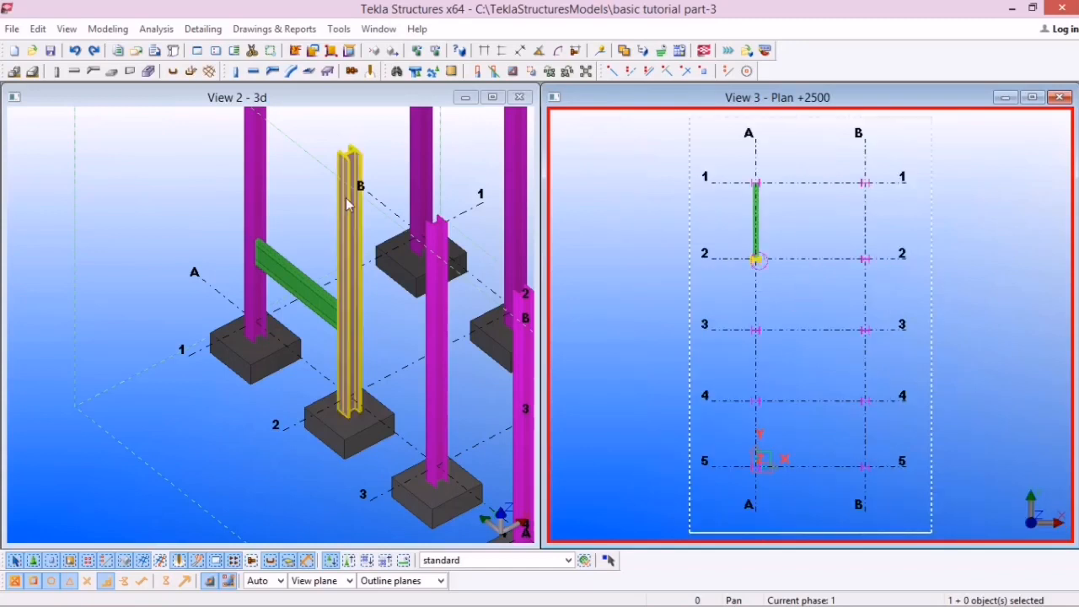
pyautogui.scroll(-6, 261, 253)
pyautogui.scroll(6, 273, 240)
pyautogui.scroll(-2, 284, 260)
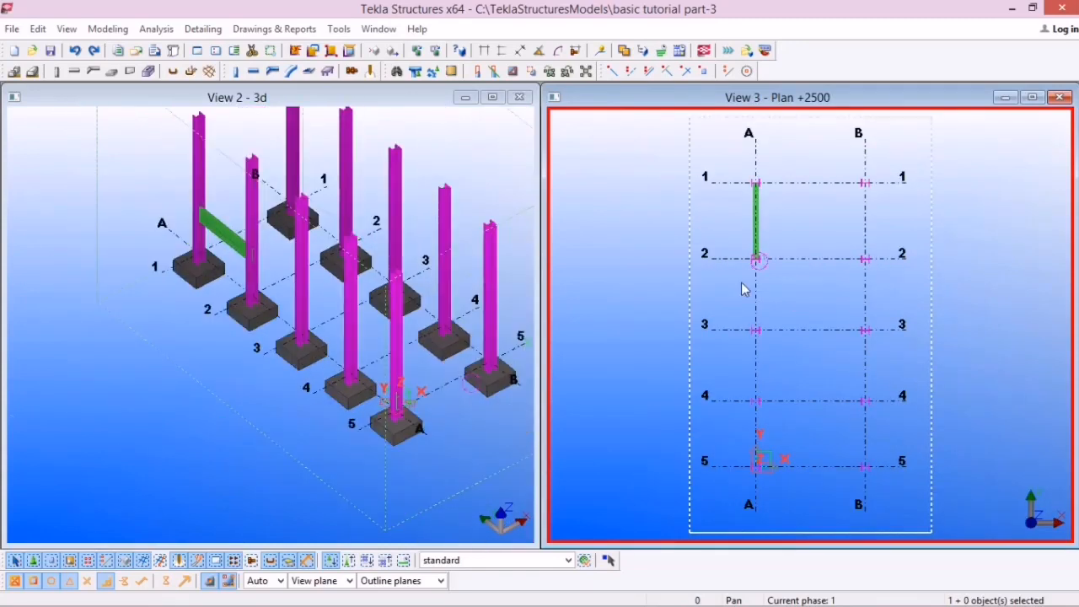
pyautogui.scroll(3, 793, 184)
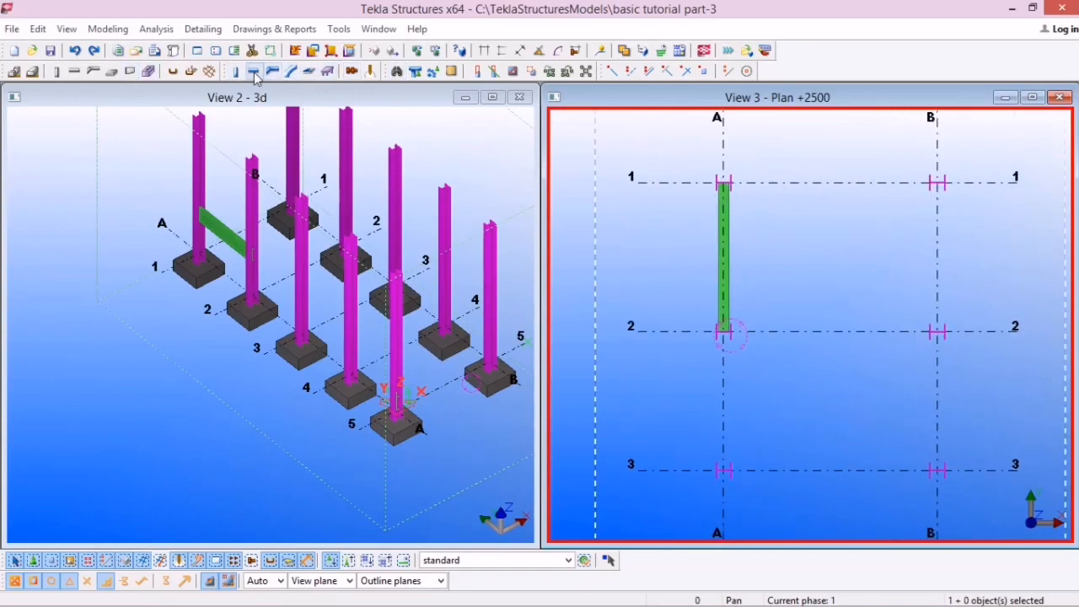
# Enable snapping to lines and create a steel beam along gridline 1 from A to B in the Plan +2500 view
pyautogui.click(253, 71)
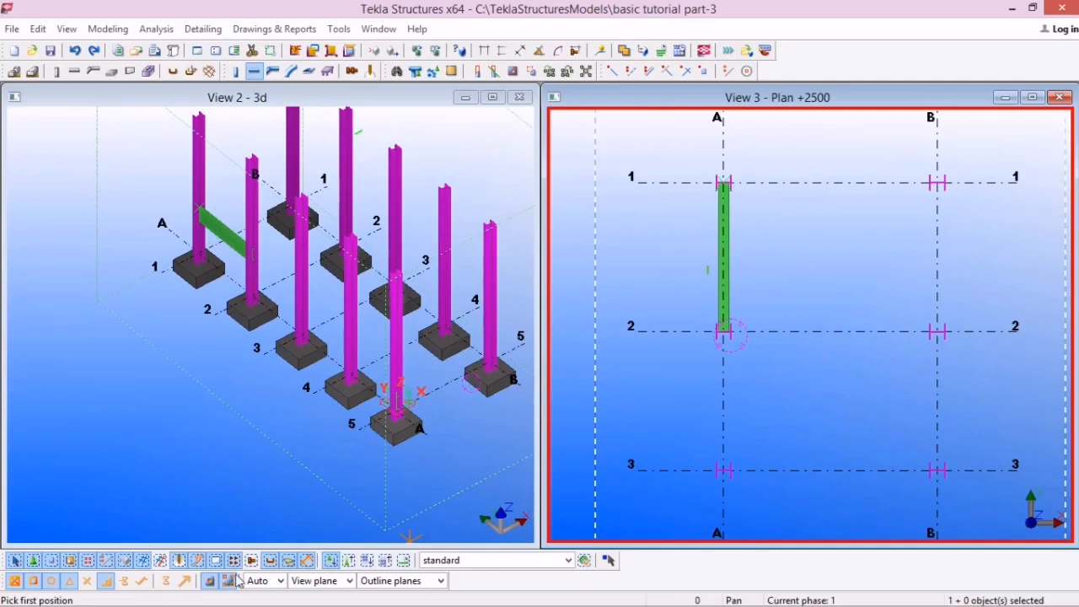
pyautogui.click(183, 585)
pyautogui.moveTo(781, 255); pyautogui.dragTo(582, 346, button='middle')
pyautogui.scroll(-1, 798, 243)
pyautogui.scroll(1, 636, 278)
pyautogui.moveTo(689, 272); pyautogui.dragTo(780, 260, button='middle')
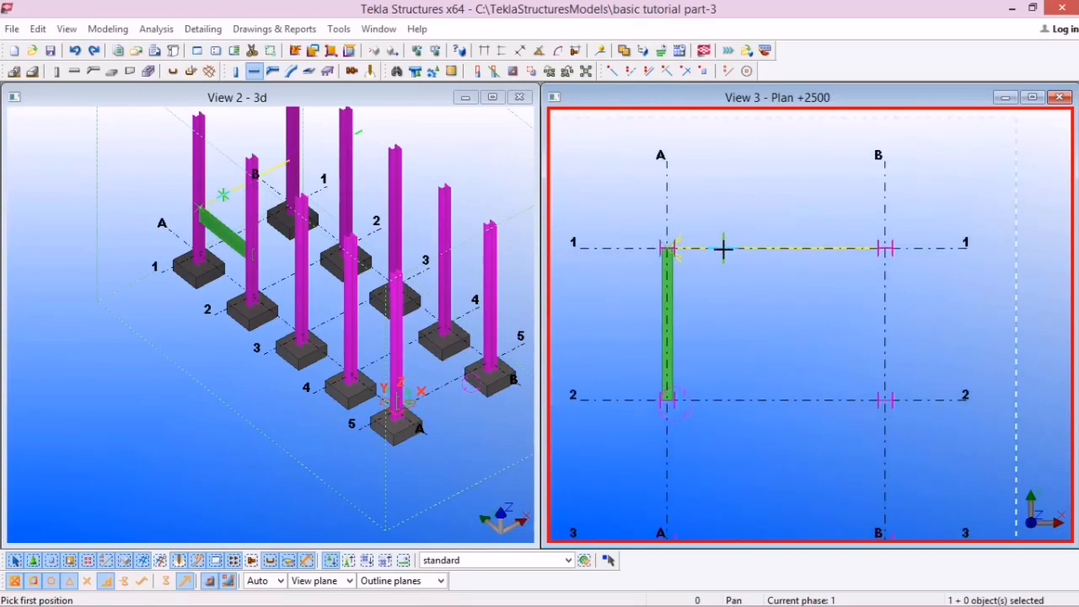
pyautogui.click(839, 297)
pyautogui.scroll(2, 884, 278)
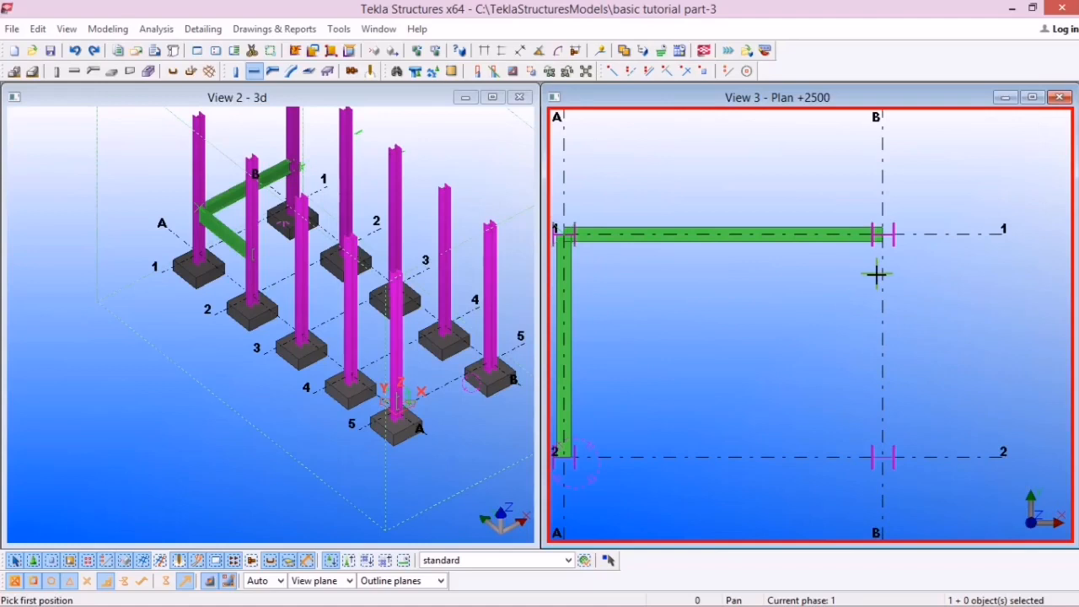
# Create a steel beam along gridline B between gridlines 1 and 2
pyautogui.scroll(4, 881, 253)
pyautogui.scroll(-4, 881, 208)
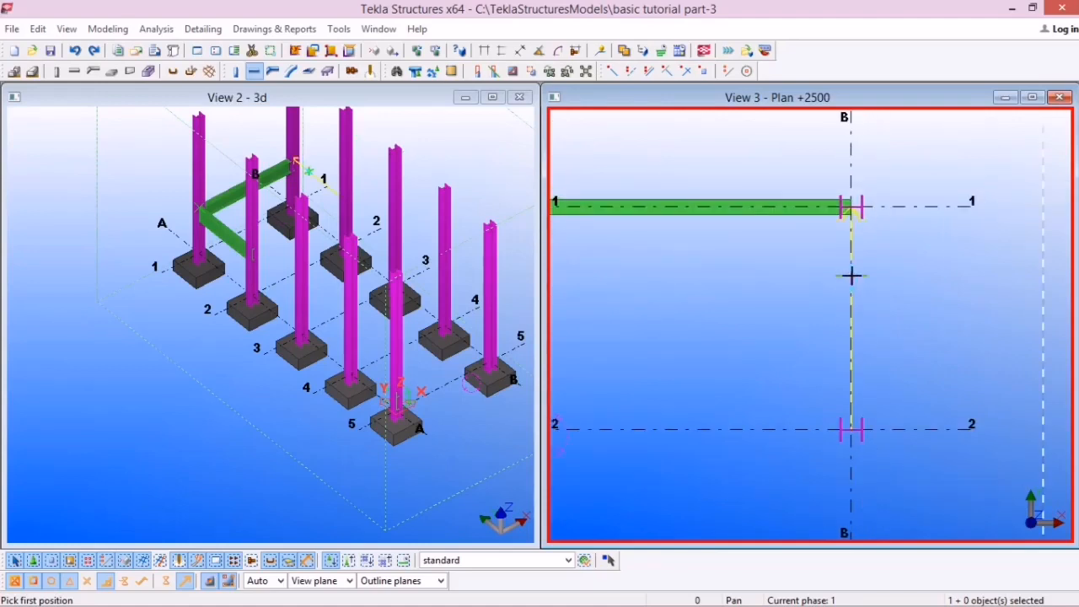
pyautogui.click(853, 279)
pyautogui.scroll(-3, 838, 228)
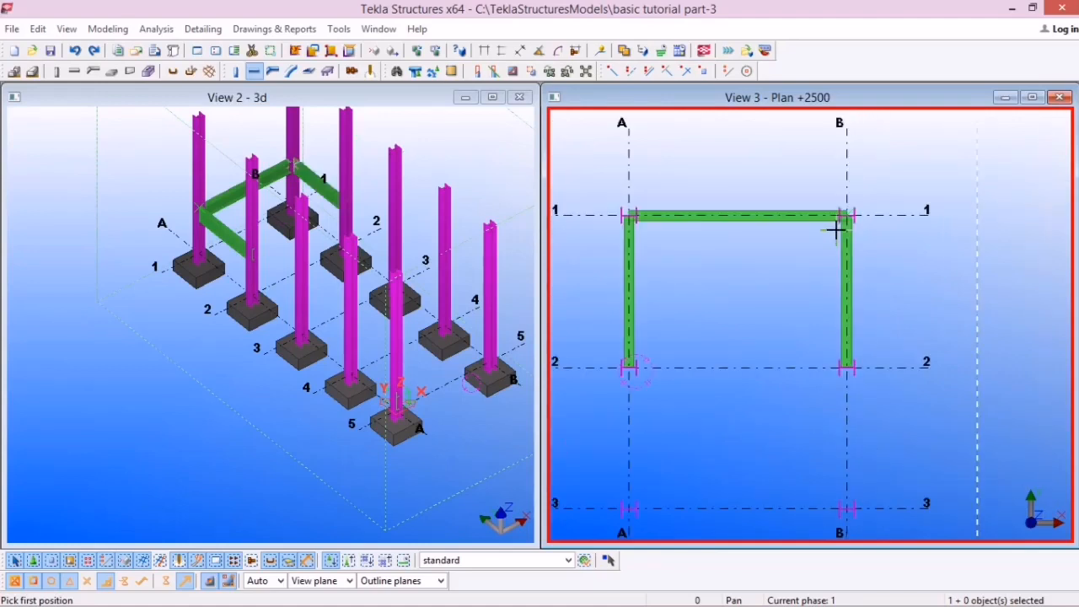
pyautogui.click(846, 376)
pyautogui.scroll(-1, 582, 163)
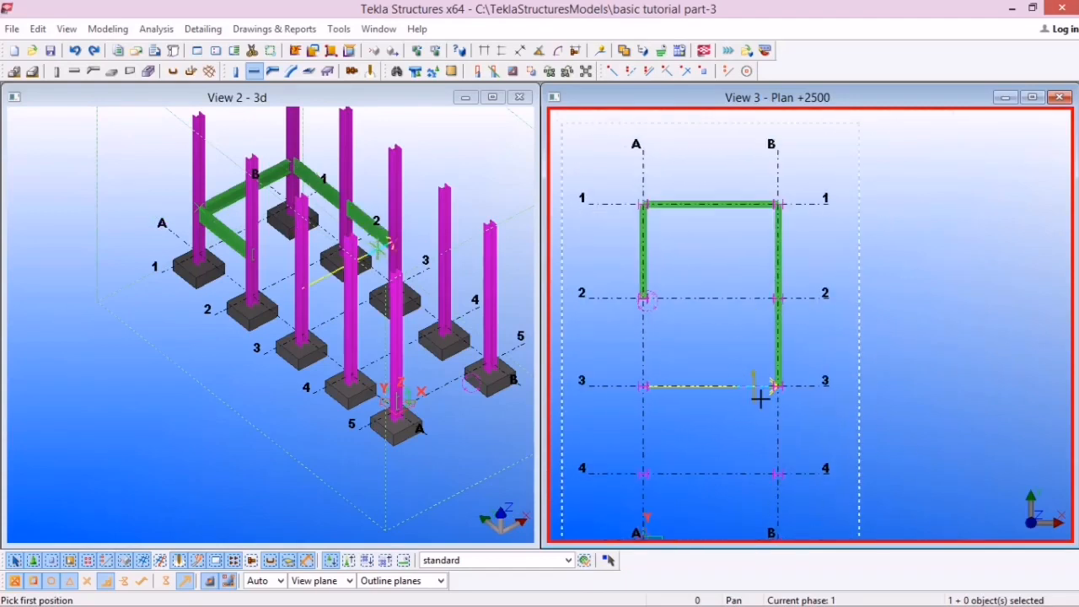
pyautogui.click(776, 386)
pyautogui.scroll(1, 778, 387)
pyautogui.click(780, 482)
pyautogui.scroll(-6, 779, 388)
pyautogui.scroll(3, 780, 486)
pyautogui.click(776, 456)
pyautogui.scroll(-1, 776, 337)
pyautogui.scroll(2, 775, 469)
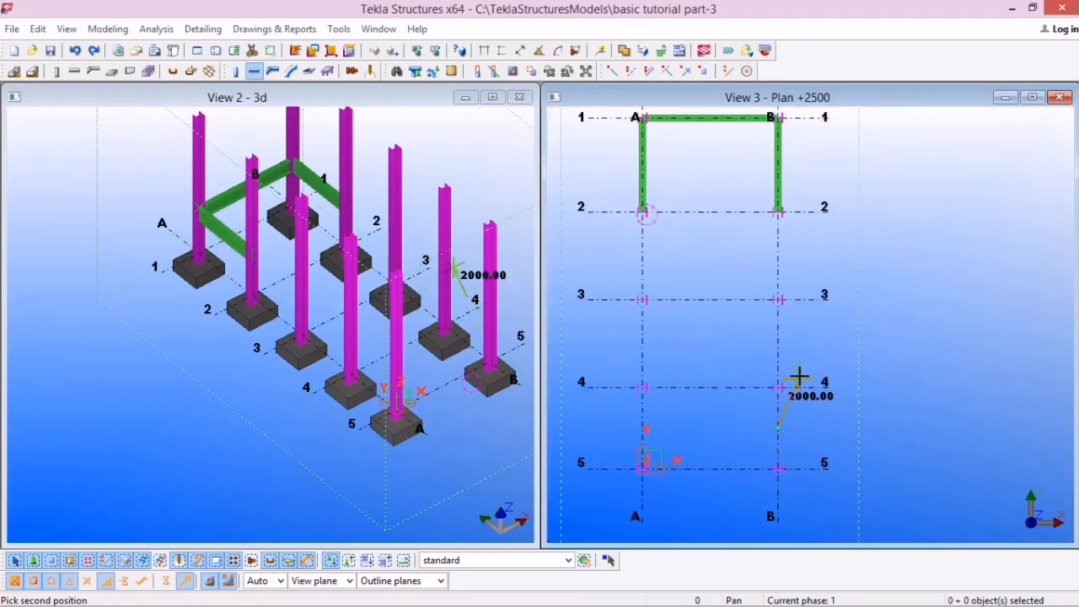
pyautogui.click(254, 72)
pyautogui.click(777, 253)
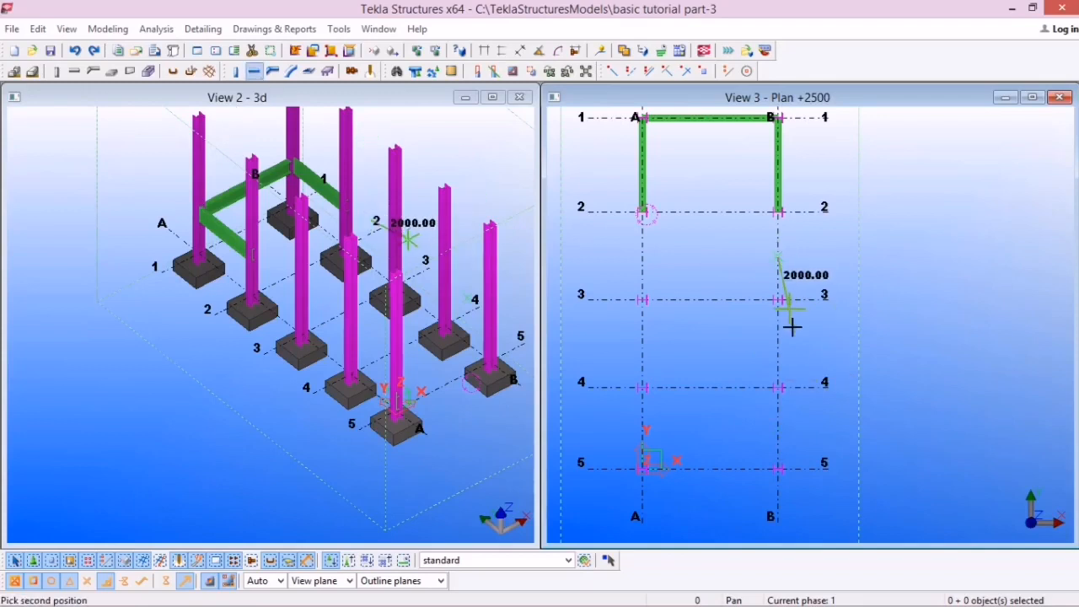
pyautogui.scroll(2, 783, 229)
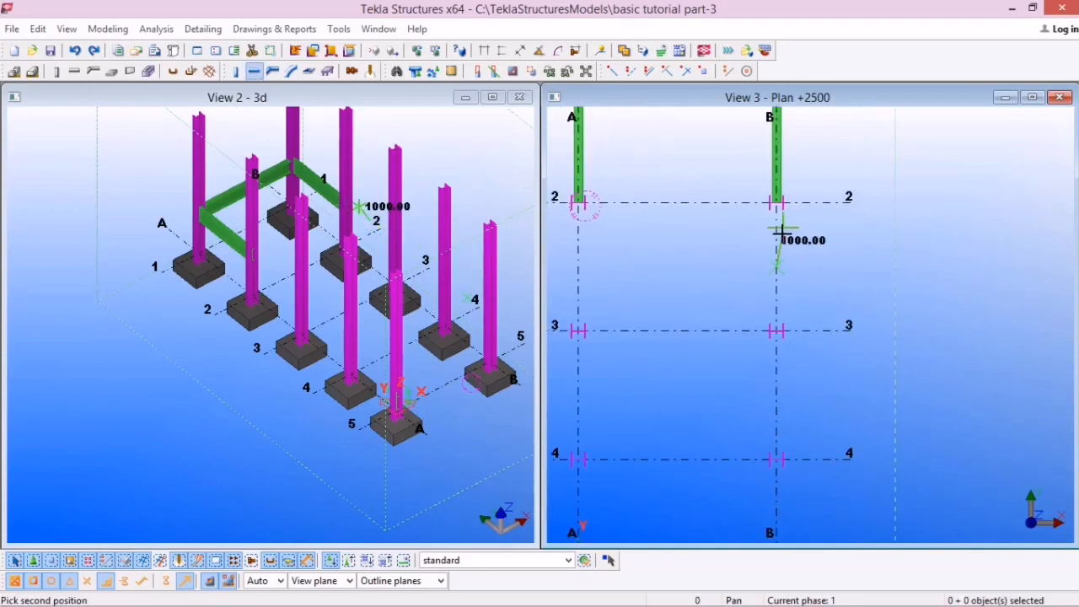
# Restart the beam command and create steel beams along gridline B from 2 to 5 and along gridline 5 from B to A
pyautogui.click(254, 71)
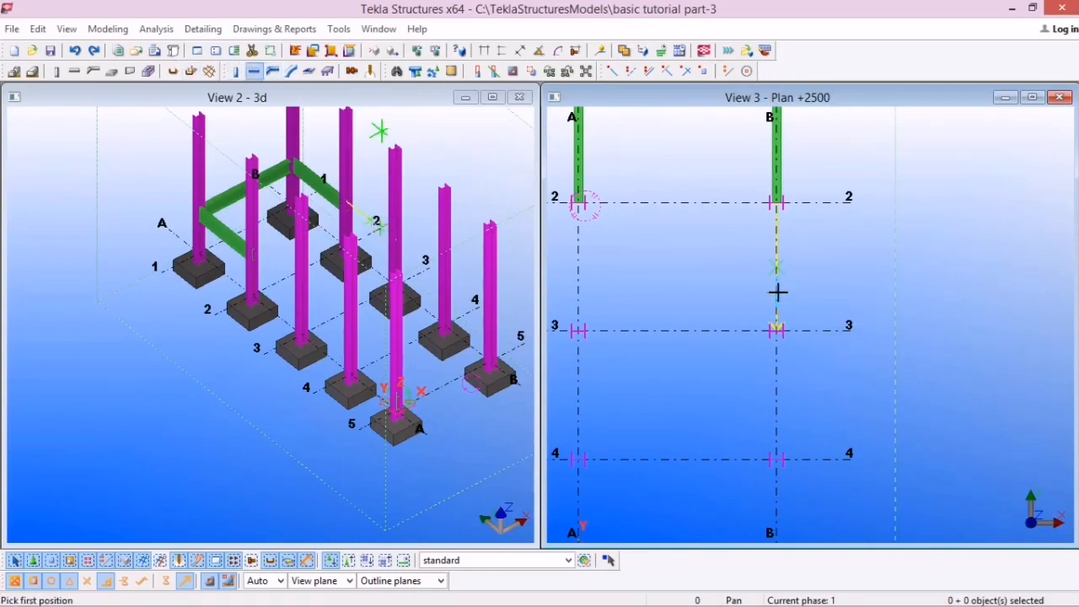
pyautogui.click(790, 371)
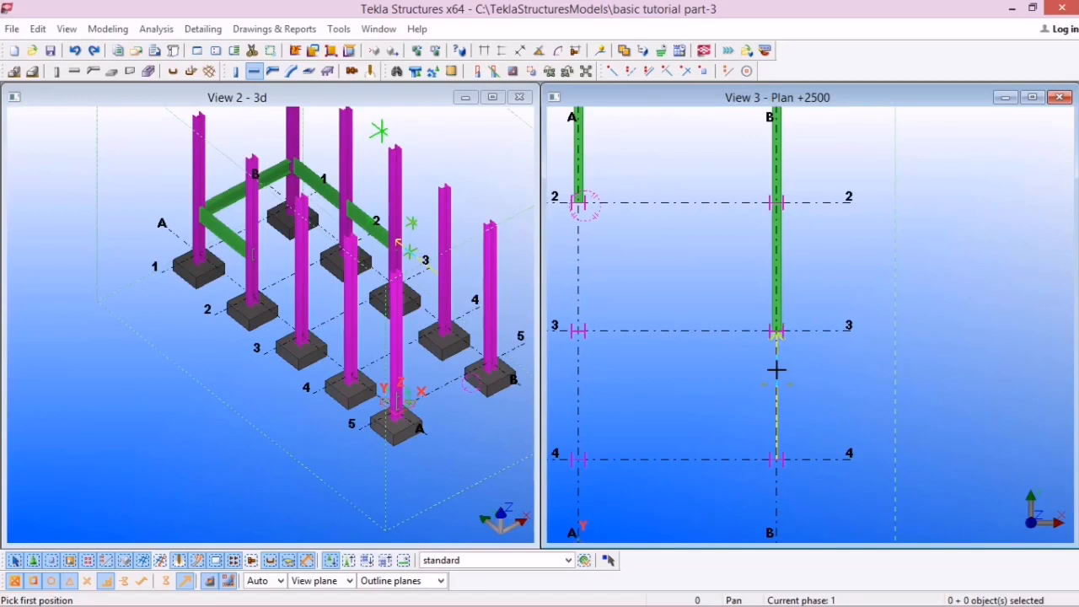
pyautogui.scroll(-2, 766, 402)
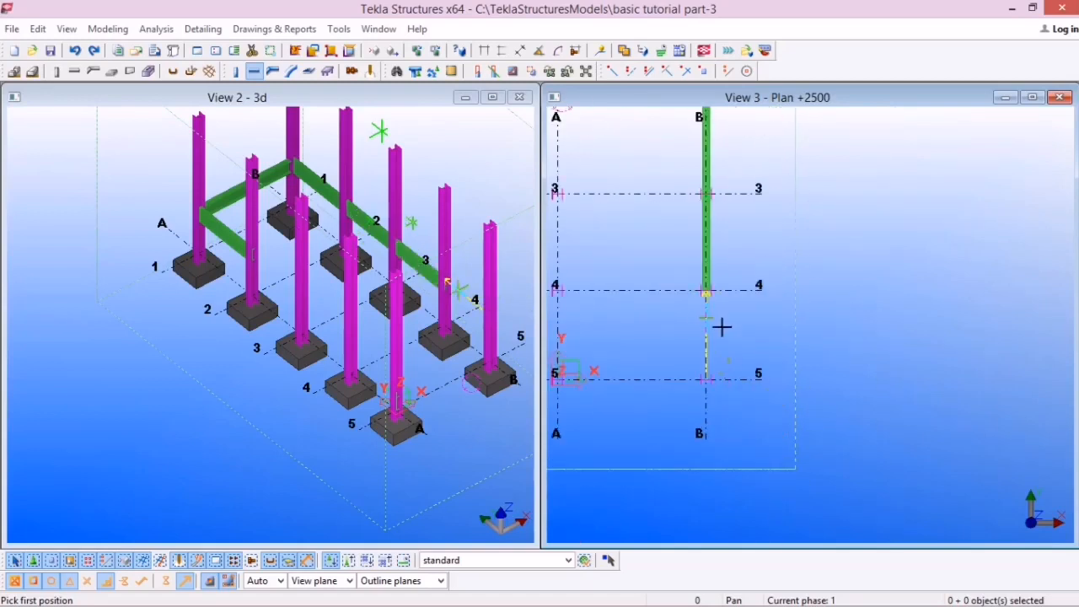
pyautogui.click(706, 290)
pyautogui.click(706, 379)
pyautogui.click(704, 379)
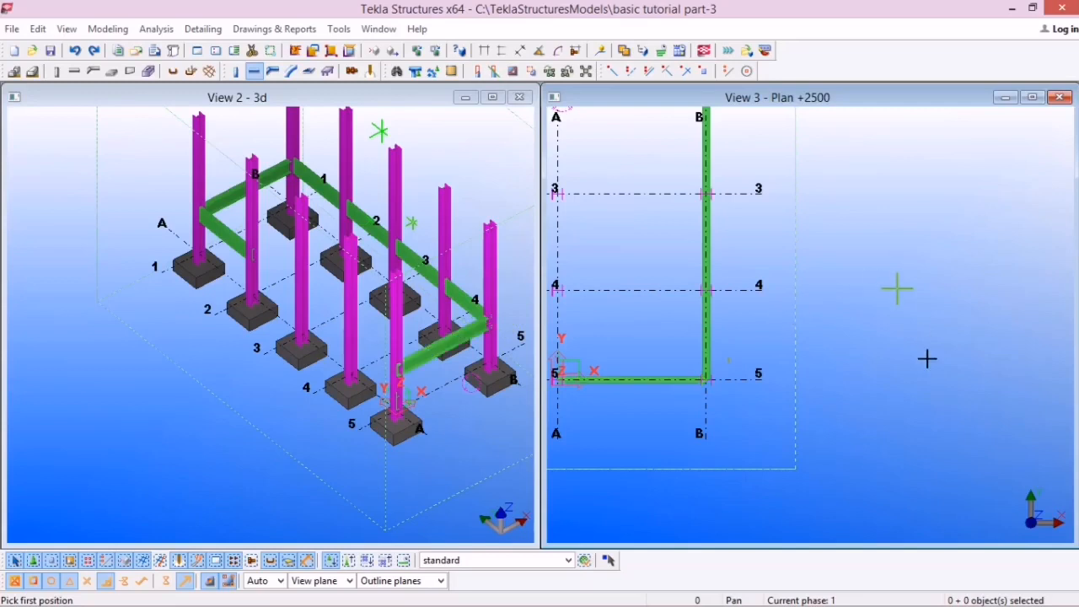
# Create the steel beams along gridline A from 5 to 4, 4 to 3 and 3 to 2, closing the perimeter
pyautogui.scroll(-1, 869, 337)
pyautogui.scroll(1, 669, 328)
pyautogui.scroll(1, 670, 344)
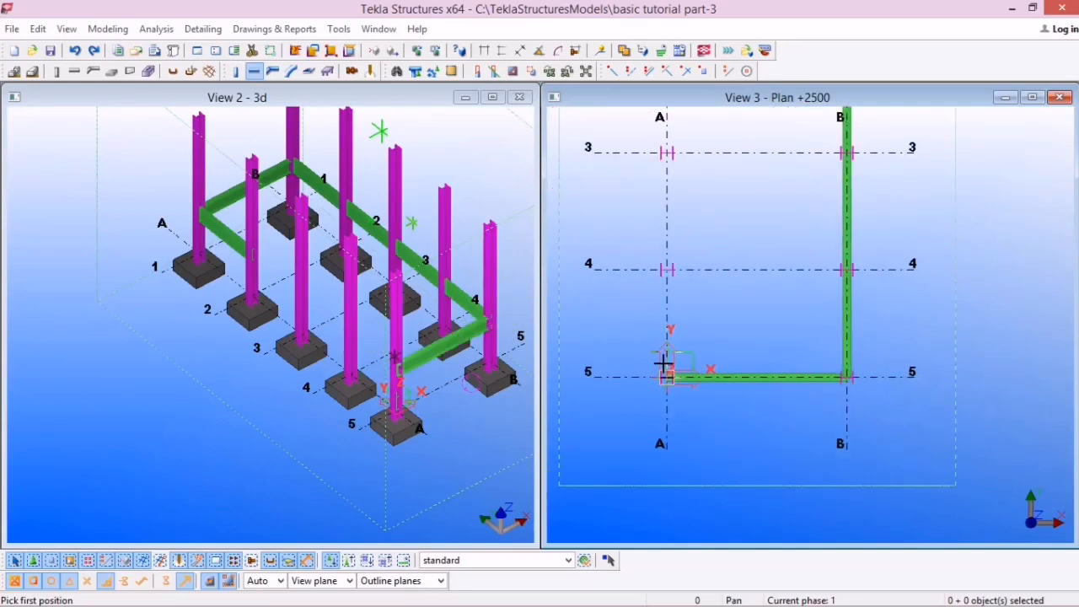
pyautogui.scroll(1, 669, 346)
pyautogui.scroll(-2, 717, 375)
pyautogui.scroll(3, 690, 270)
pyautogui.scroll(1, 692, 354)
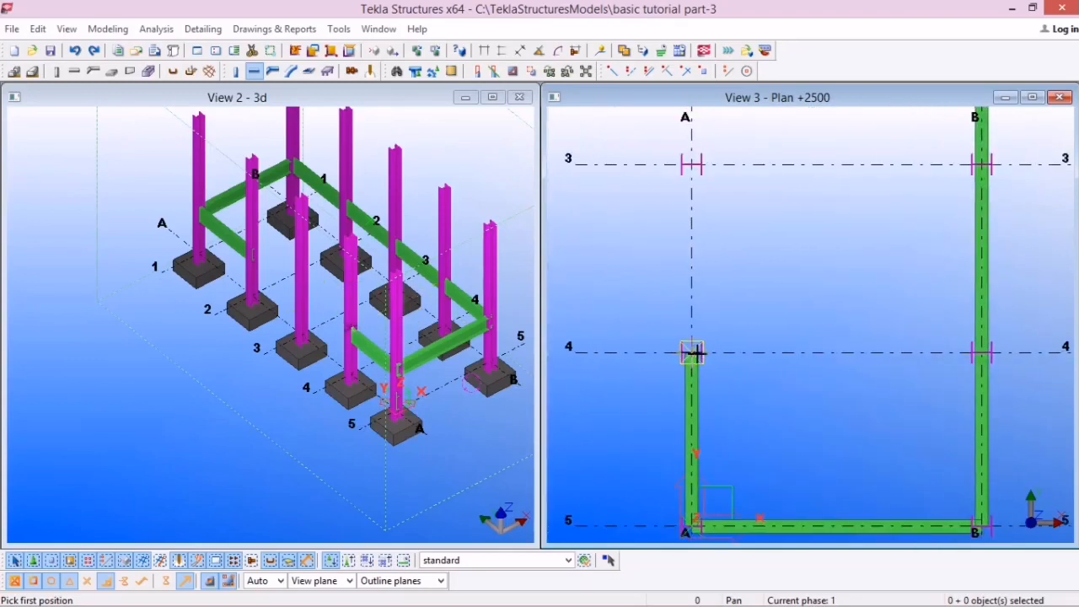
pyautogui.scroll(1, 693, 287)
pyautogui.scroll(1, 699, 291)
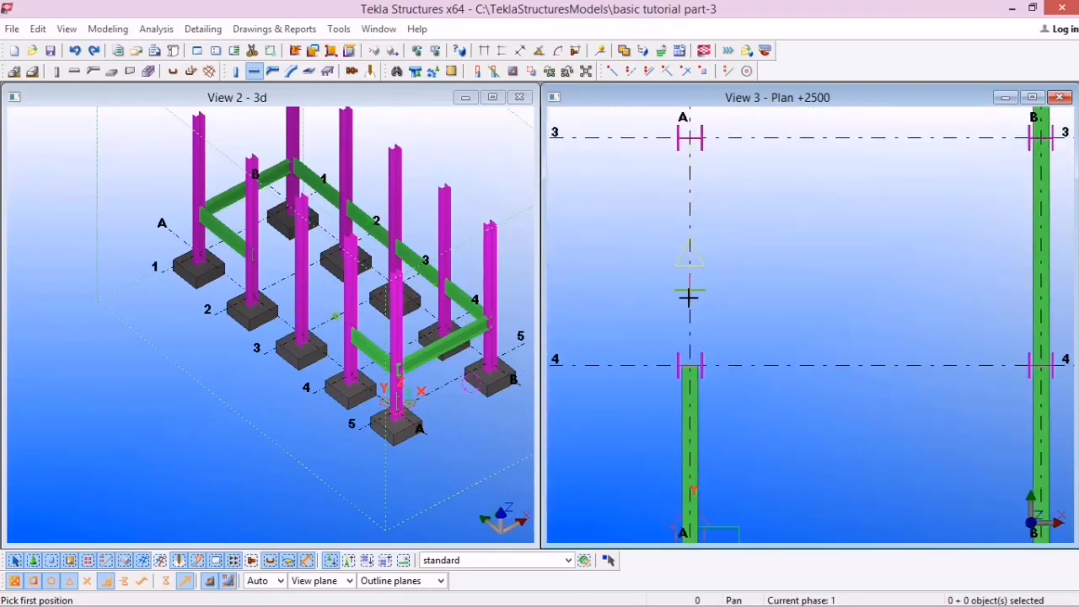
pyautogui.scroll(-4, 684, 289)
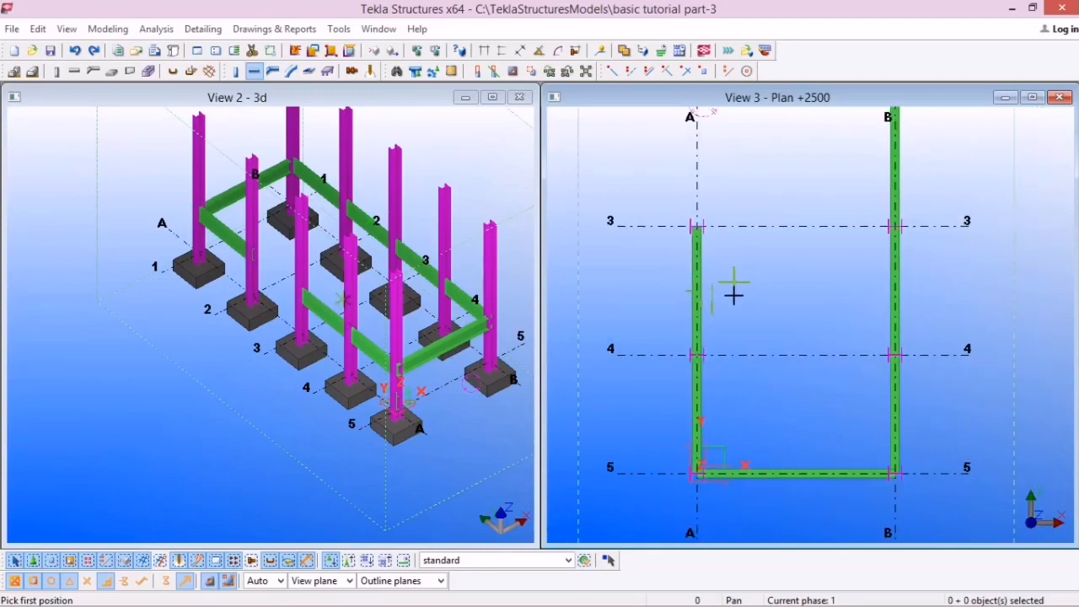
pyautogui.scroll(1, 710, 204)
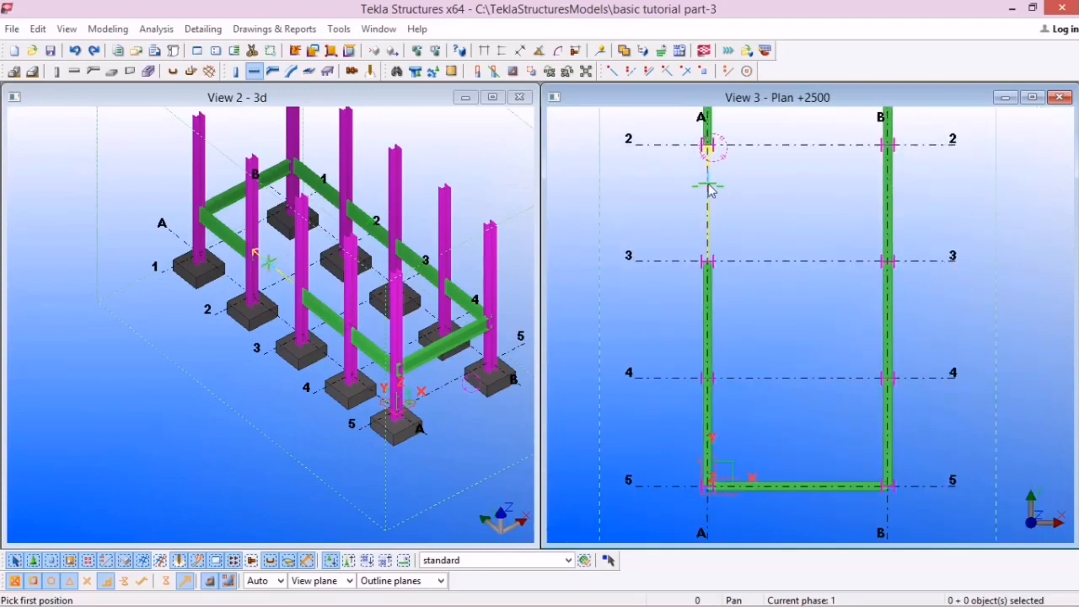
# Create a steel cross beam along gridline 2 between columns A-2 and B-2
pyautogui.scroll(-2, 364, 267)
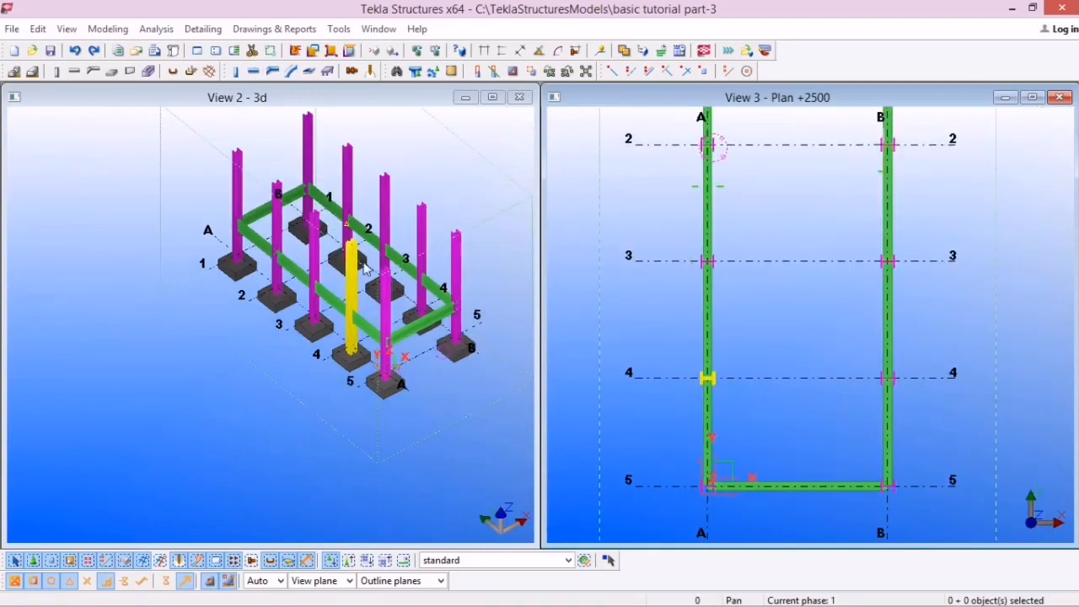
pyautogui.scroll(1, 739, 287)
pyautogui.scroll(-2, 683, 301)
pyautogui.scroll(-2, 717, 278)
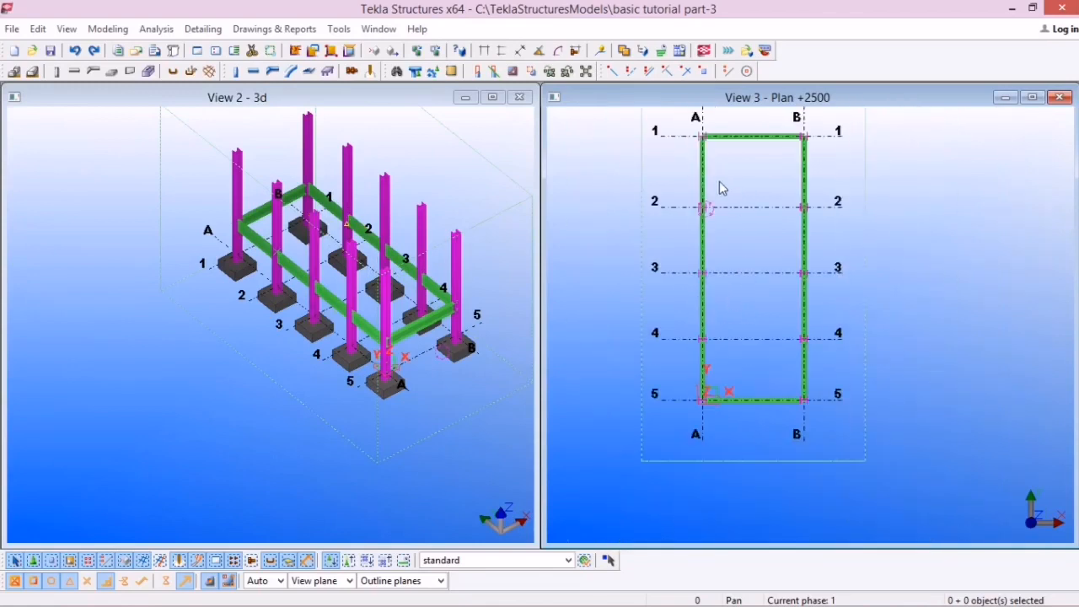
pyautogui.scroll(3, 719, 185)
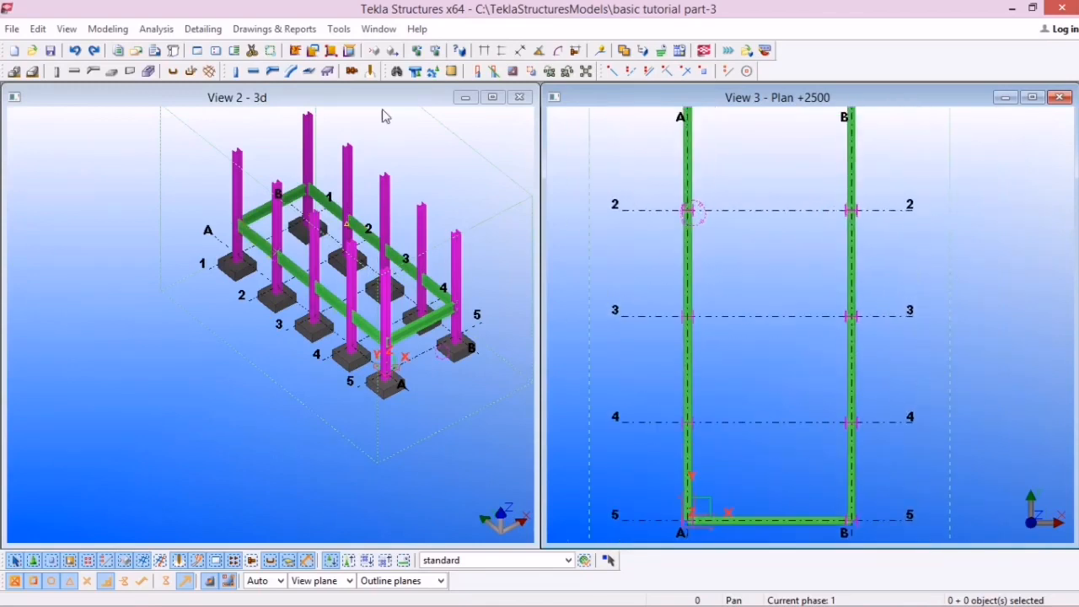
pyautogui.click(254, 71)
pyautogui.scroll(5, 708, 210)
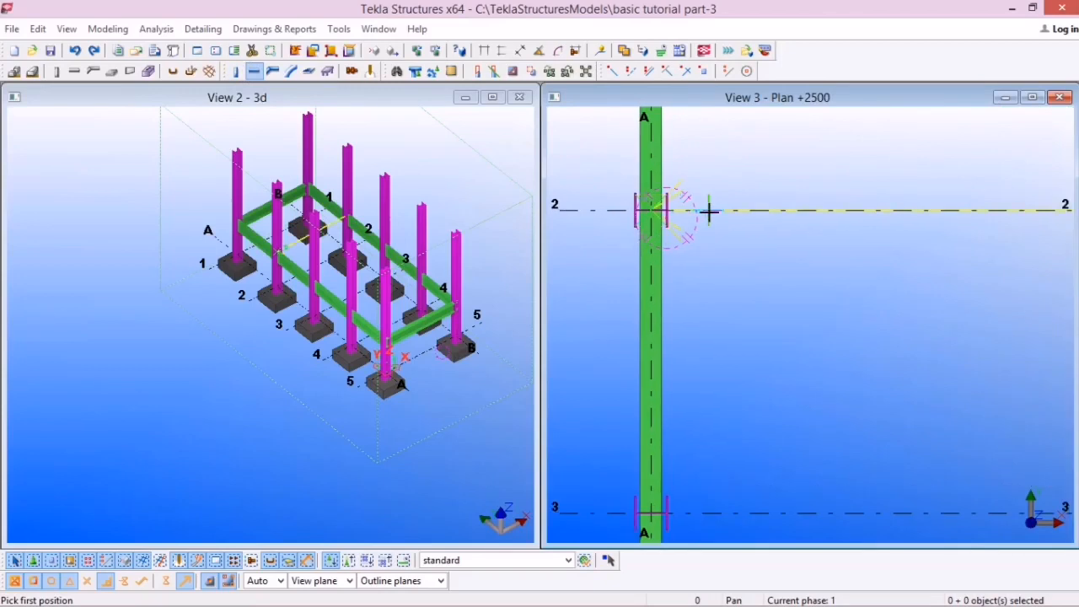
pyautogui.scroll(-3, 602, 200)
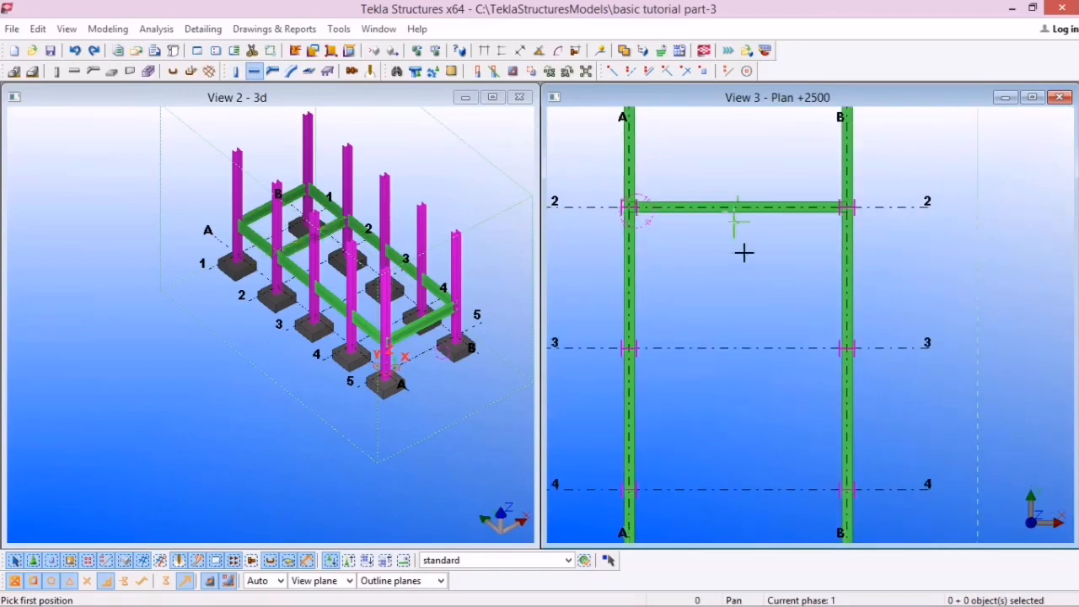
pyautogui.click(769, 351)
pyautogui.click(820, 344)
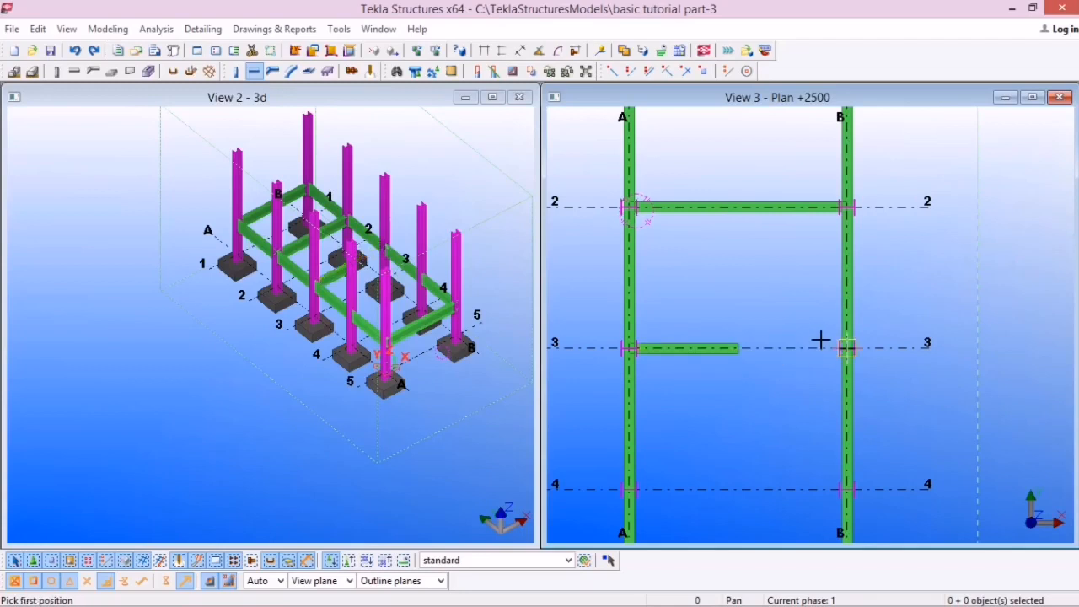
pyautogui.hotkey('ctrl', 'z')
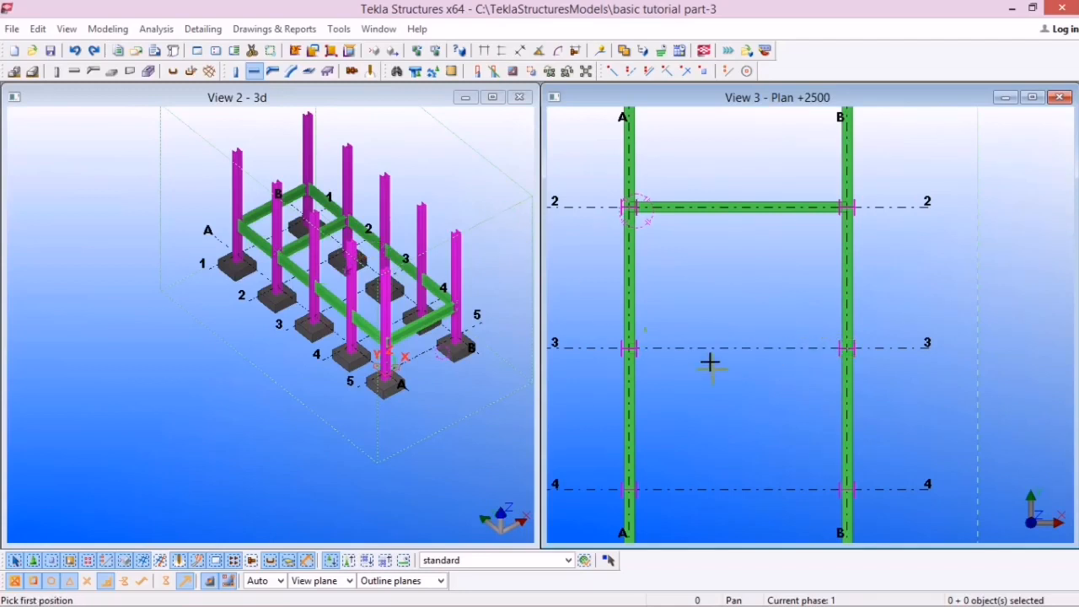
# Create steel cross beams along gridlines 3 and 4 from A to B and end the beam command
pyautogui.scroll(-2, 716, 248)
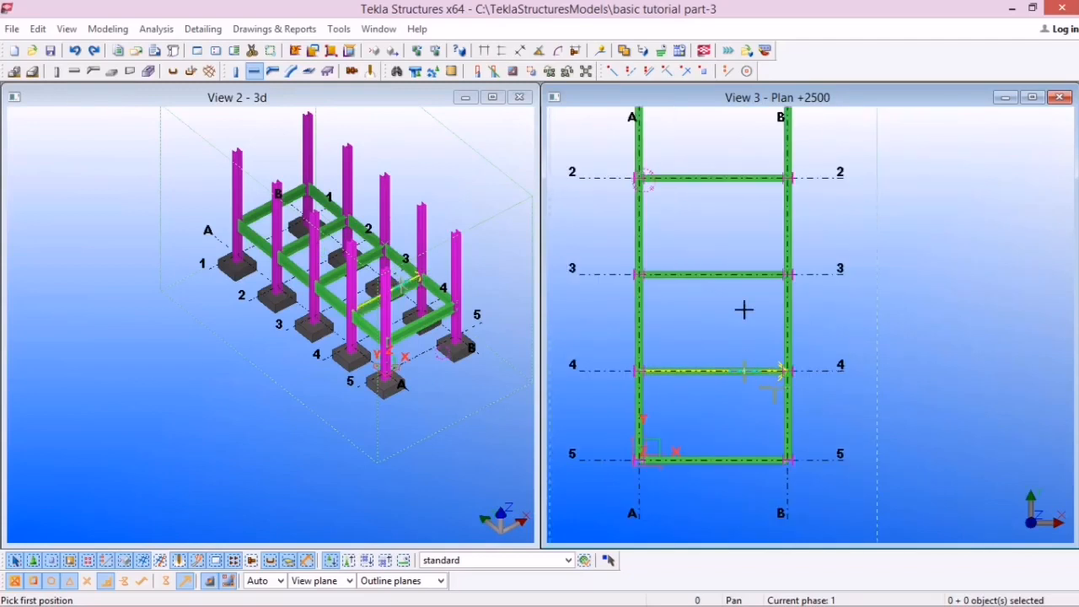
pyautogui.scroll(-2, 750, 308)
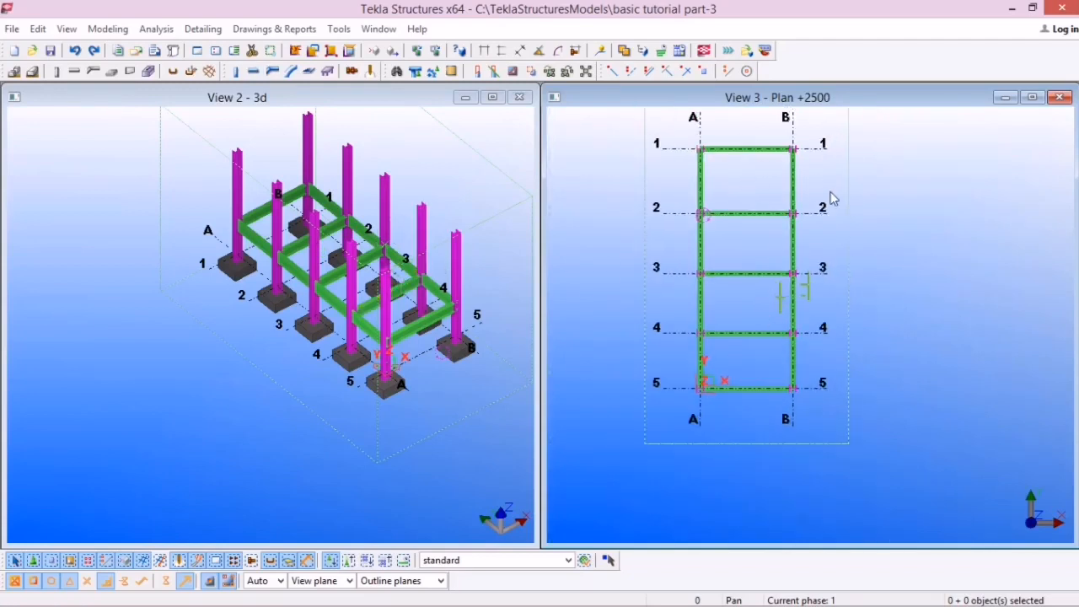
# Inspect the beam framing and its connections to the columns in the 3D and plan views
pyautogui.scroll(3, 369, 285)
pyautogui.scroll(-4, 338, 278)
pyautogui.scroll(2, 263, 262)
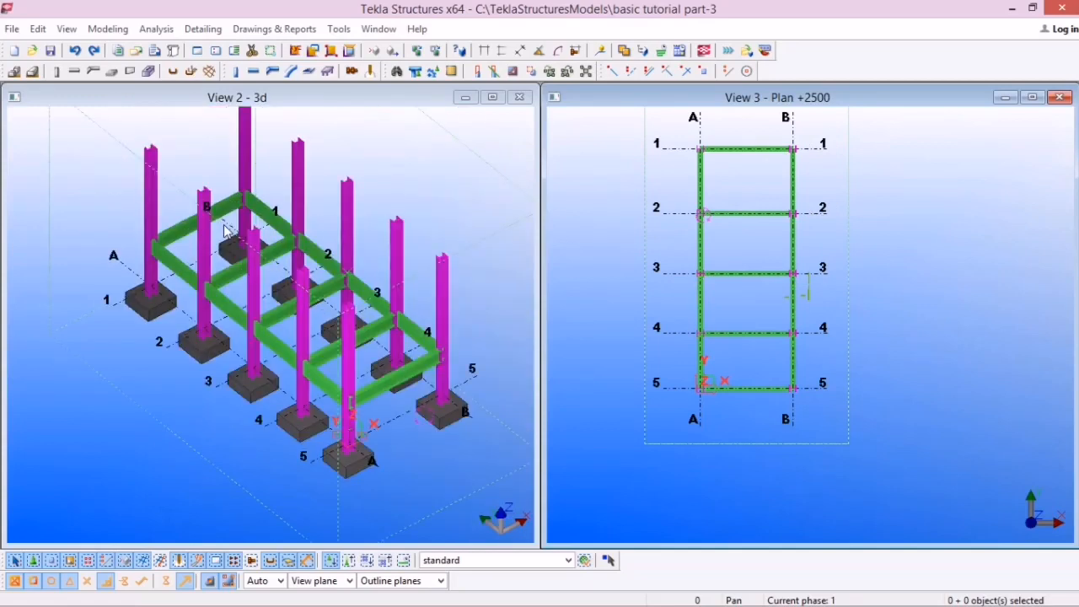
pyautogui.scroll(-2, 262, 261)
pyautogui.scroll(5, 278, 321)
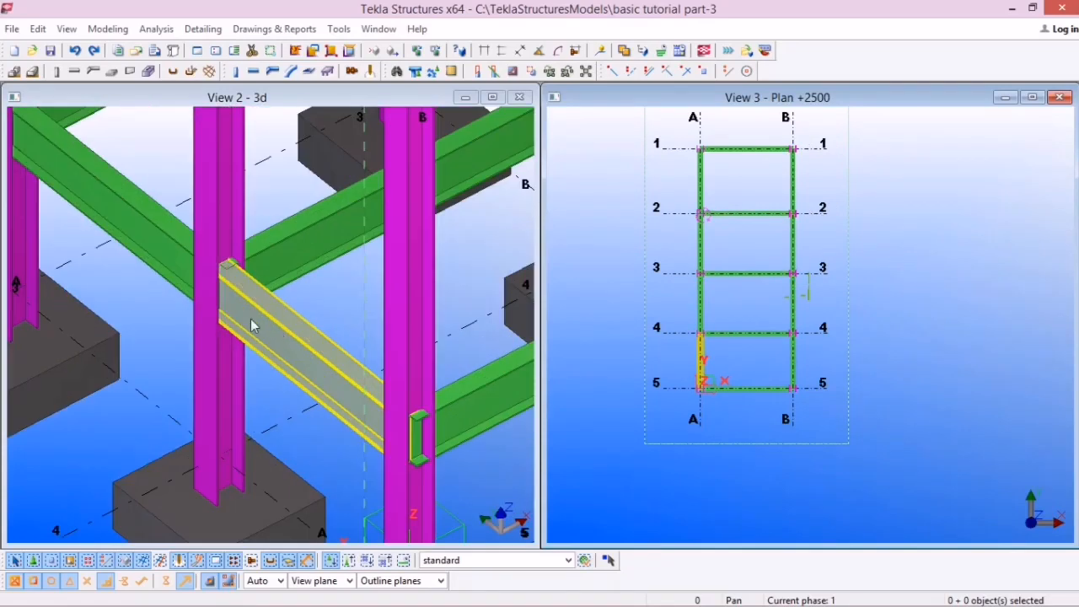
pyautogui.scroll(-1, 388, 334)
pyautogui.scroll(2, 718, 305)
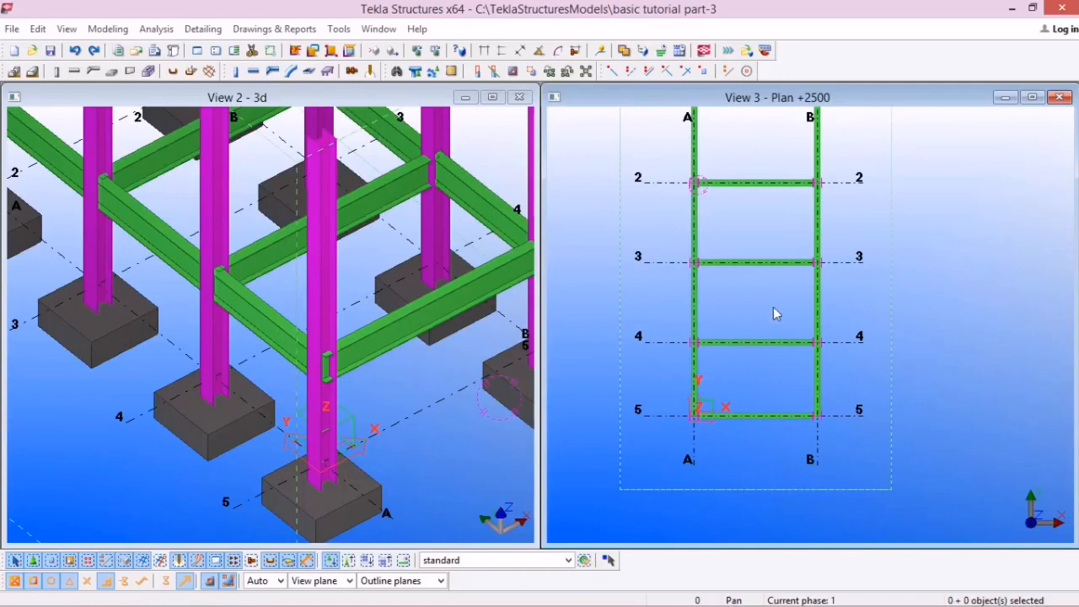
pyautogui.scroll(-1, 776, 314)
pyautogui.scroll(-6, 358, 335)
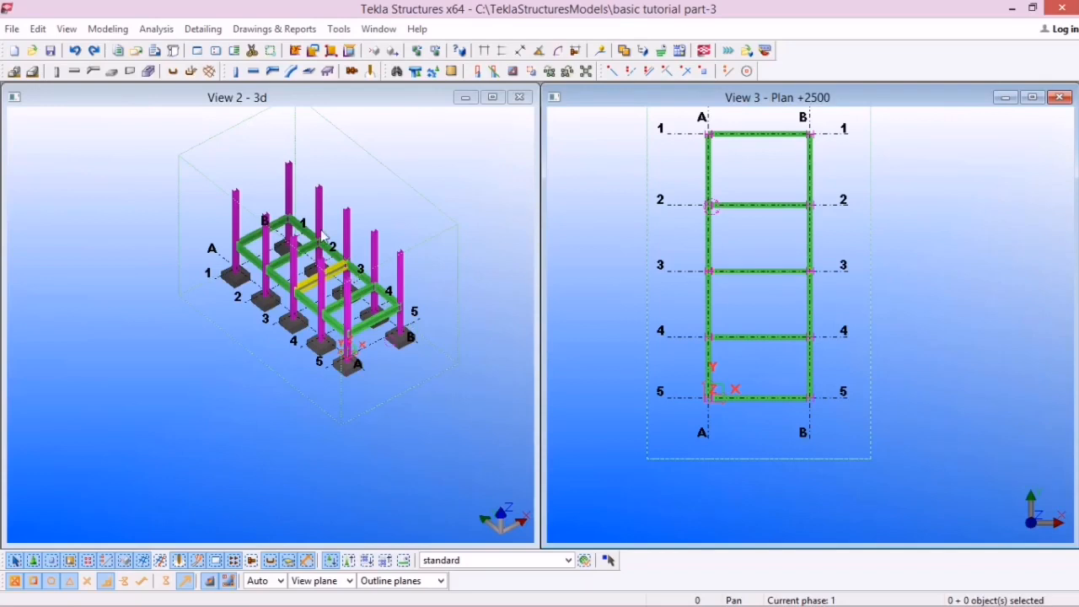
pyautogui.scroll(5, 269, 252)
pyautogui.scroll(-2, 270, 251)
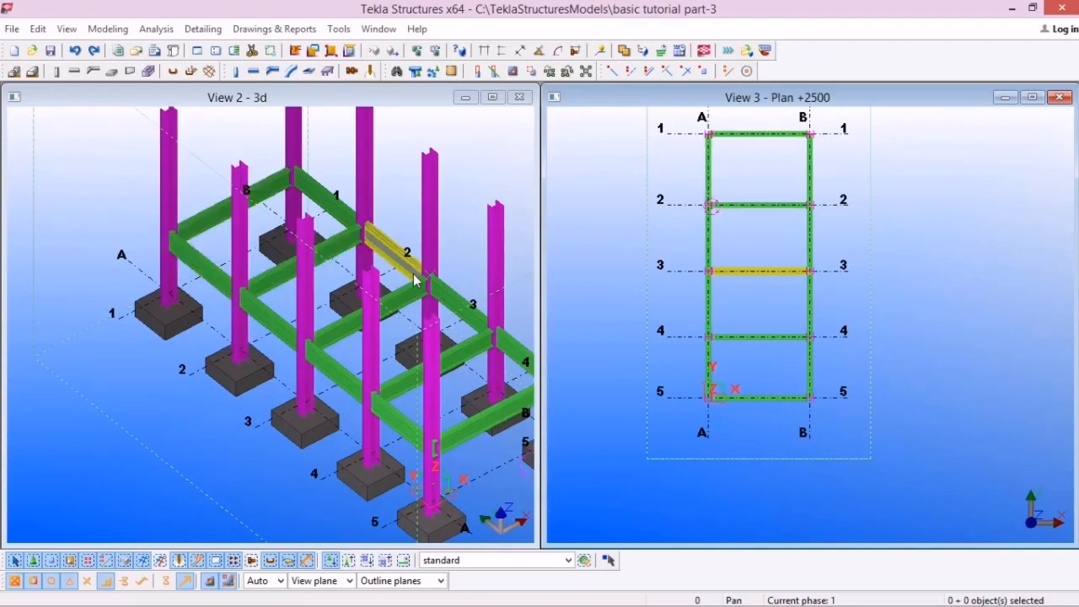
# Make the named view Grid 1 visible and maximize its elevation window
pyautogui.scroll(-1, 598, 323)
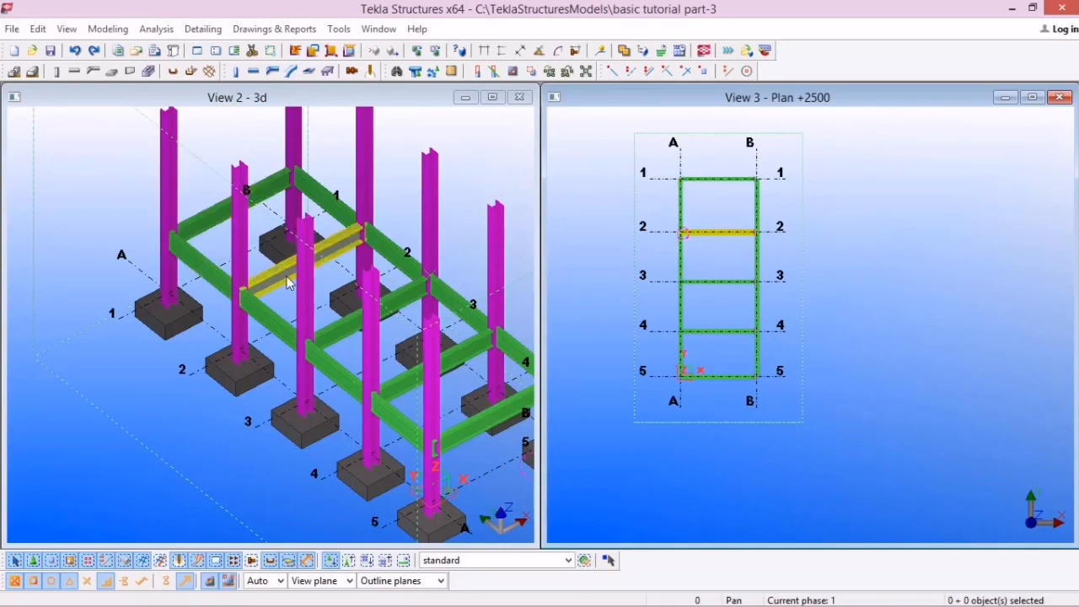
pyautogui.click(237, 52)
pyautogui.scroll(-3, 320, 236)
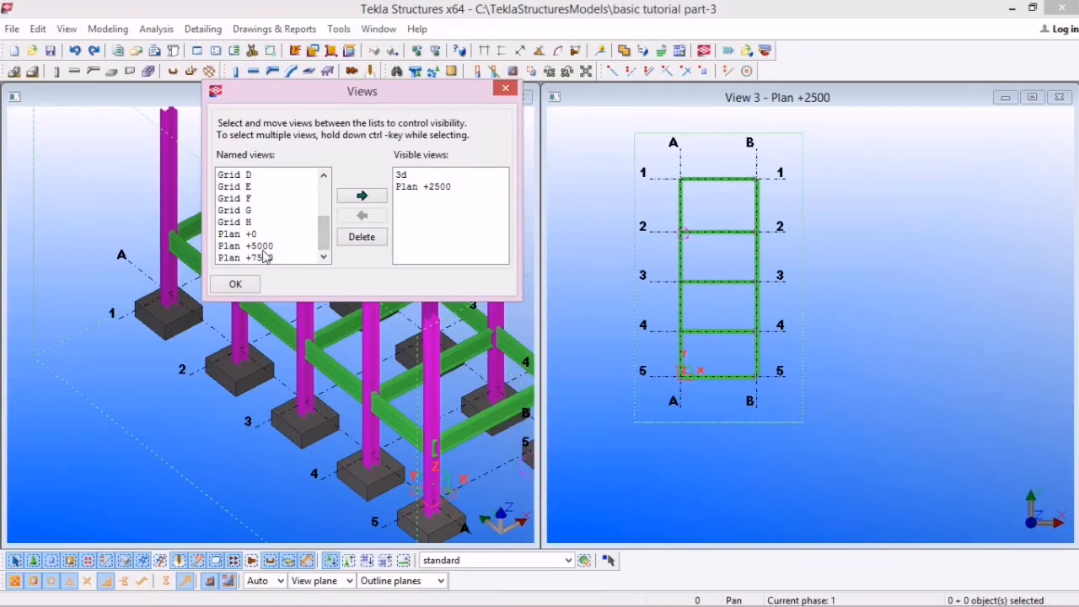
pyautogui.moveTo(318, 242); pyautogui.dragTo(324, 193)
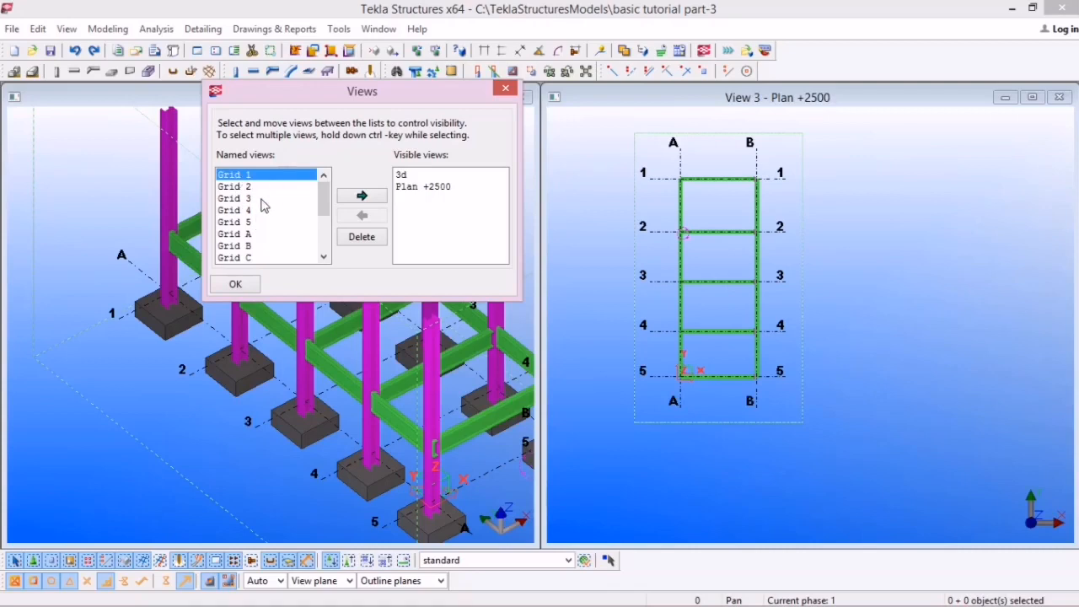
pyautogui.click(361, 196)
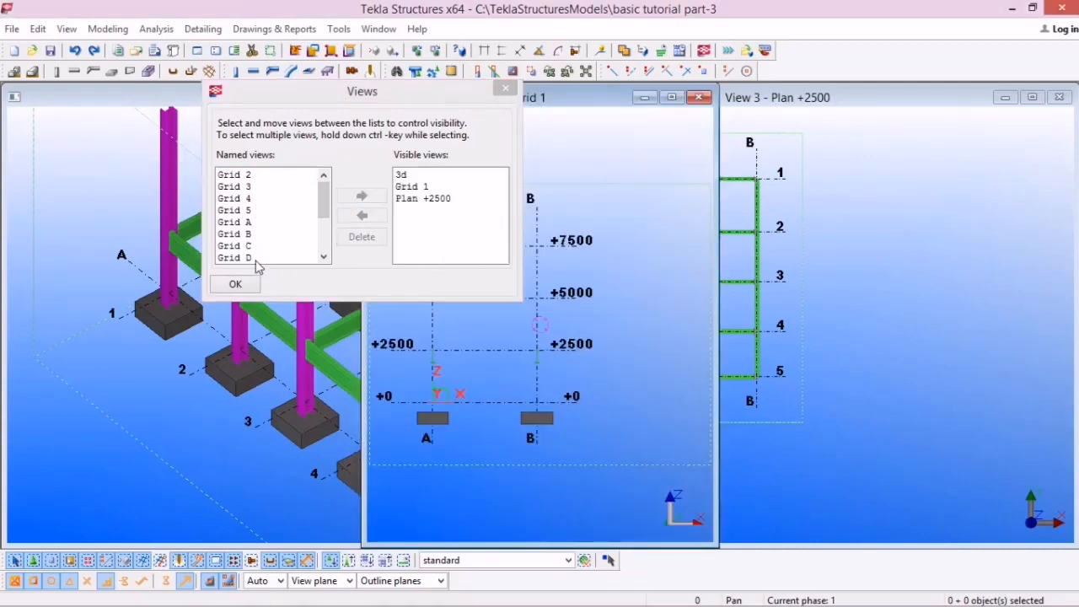
pyautogui.click(253, 285)
pyautogui.click(672, 97)
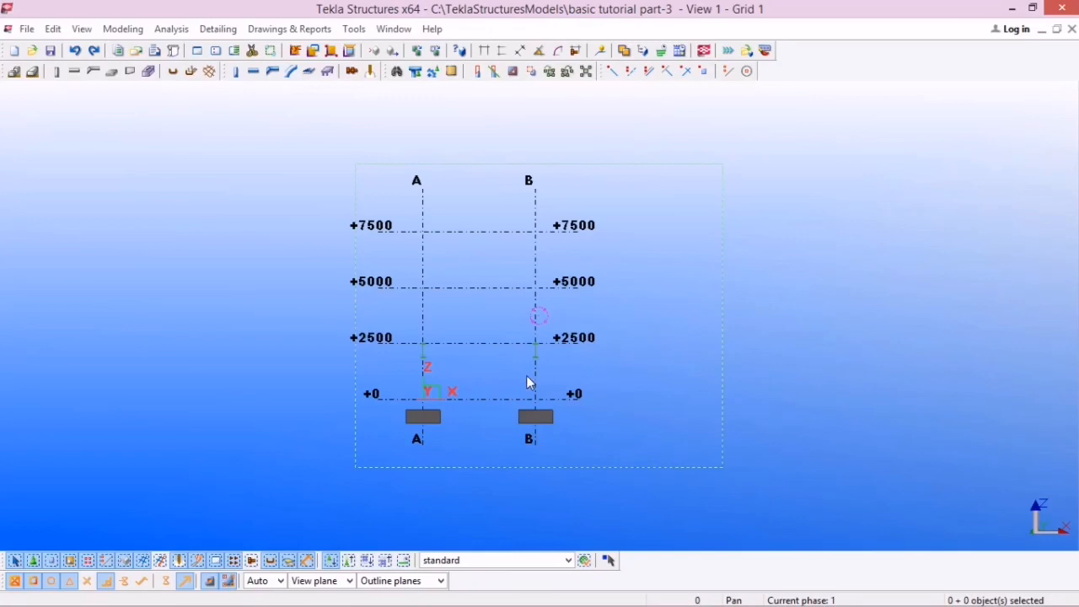
pyautogui.scroll(5, 512, 371)
pyautogui.scroll(-2, 437, 251)
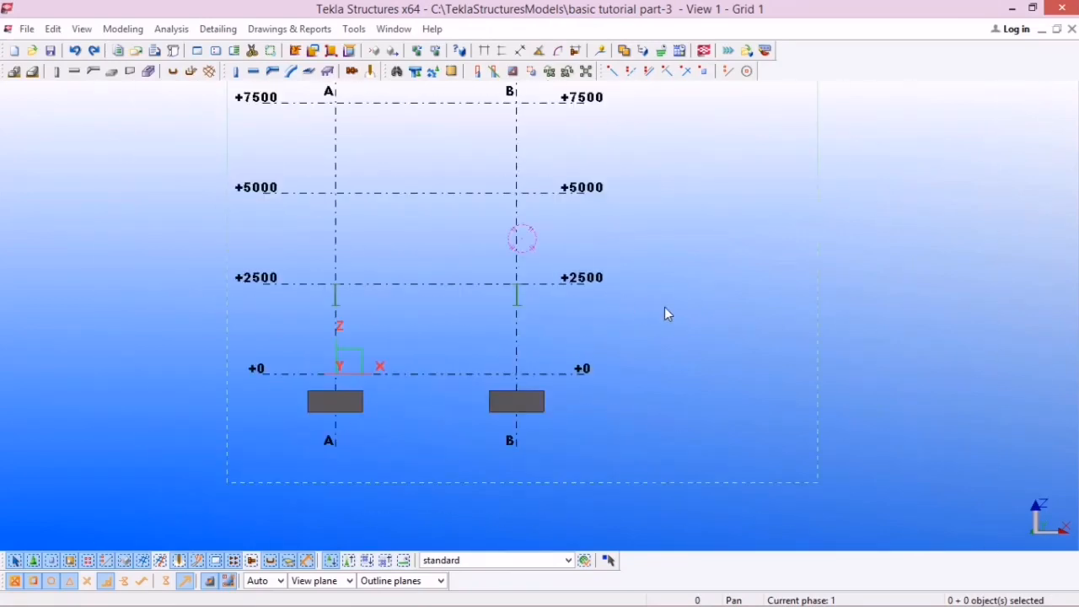
# Open the view properties of the Grid 1 elevation
pyautogui.doubleClick(664, 308)
pyautogui.doubleClick(329, 317)
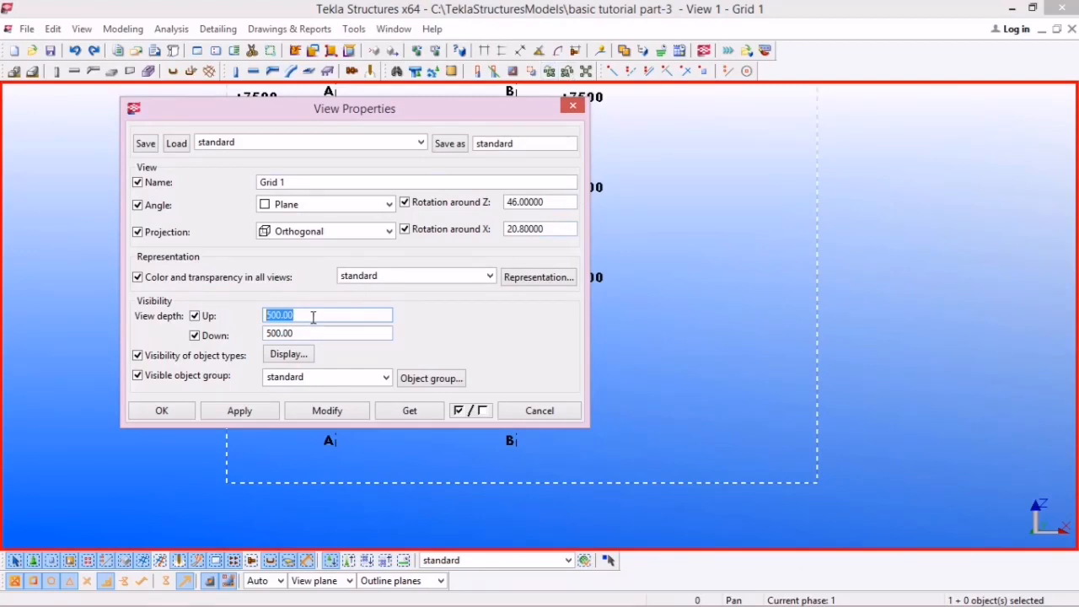
pyautogui.scroll(-5, 836, 298)
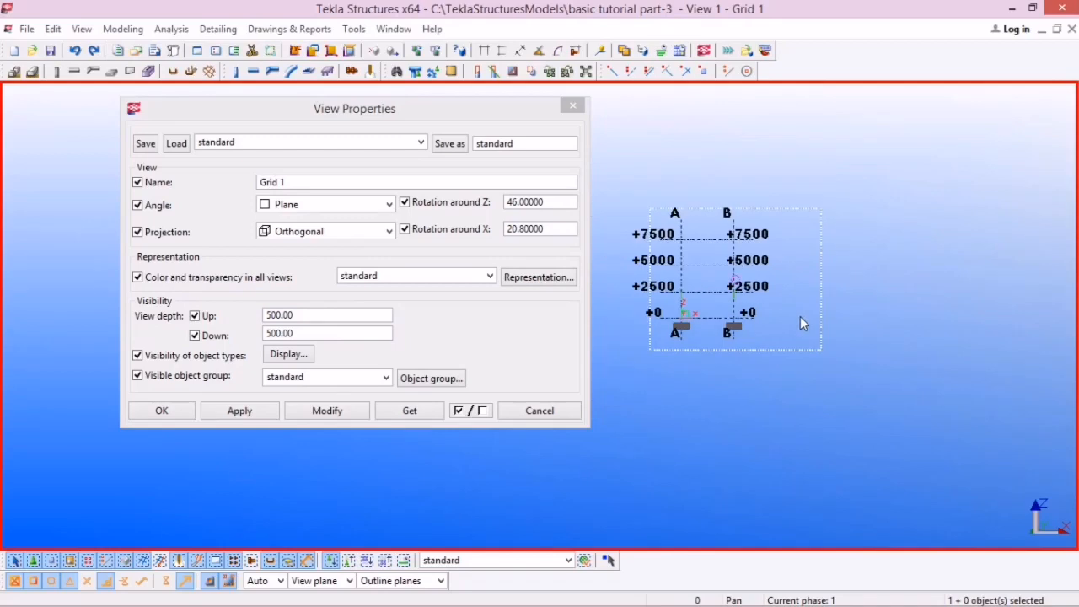
# Measure the vertical distance between gridlines 1 and 5 in the Plan +2500 view
pyautogui.hotkey('ctrl', 'Tab')
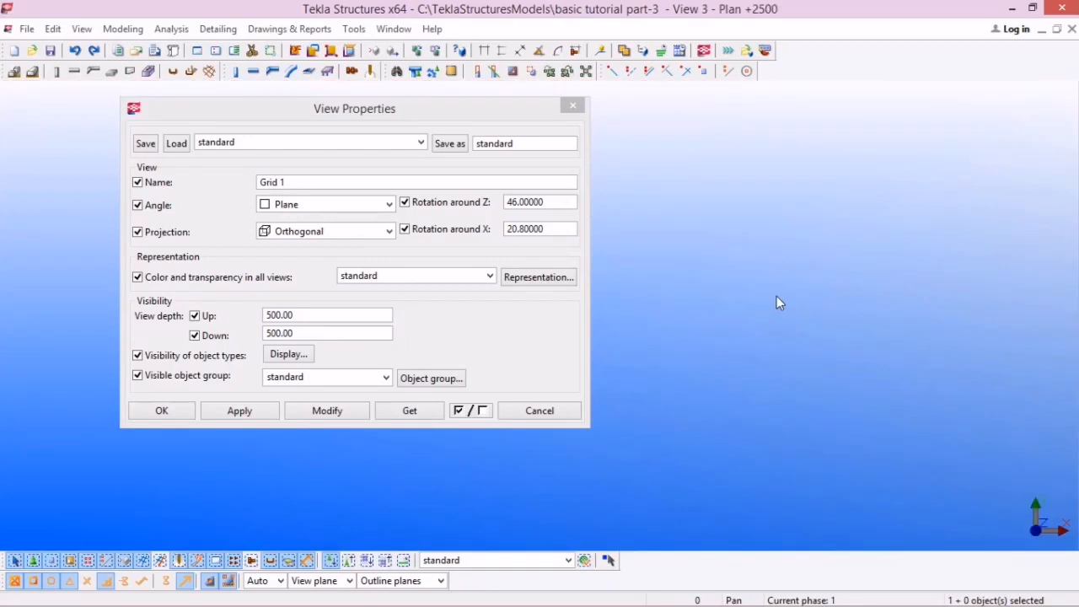
pyautogui.moveTo(548, 119); pyautogui.dragTo(1078, 127)
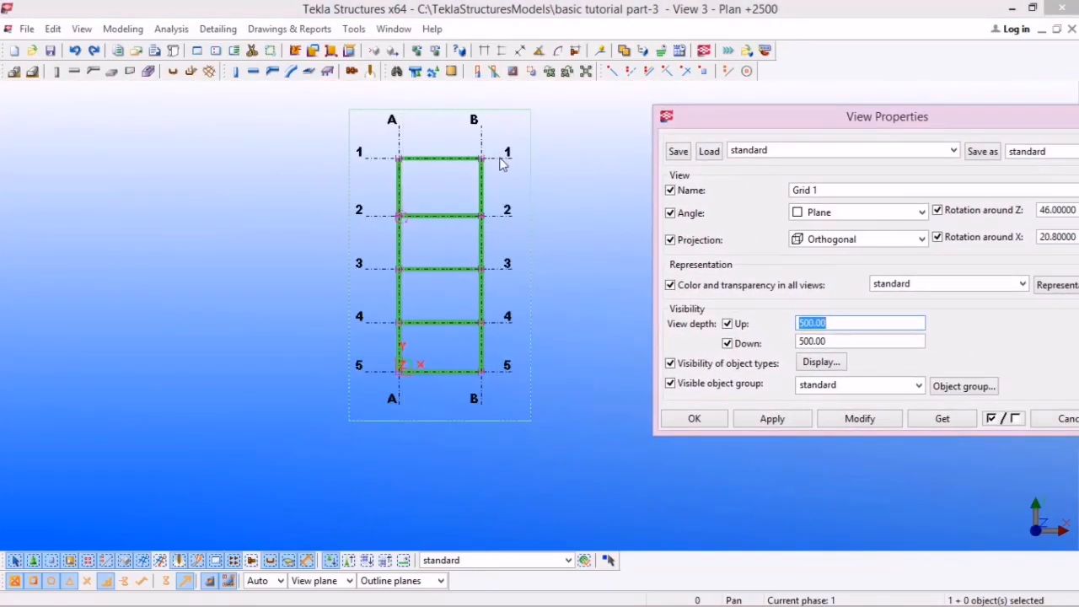
pyautogui.click(503, 51)
pyautogui.click(515, 159)
pyautogui.click(511, 367)
pyautogui.click(584, 307)
pyautogui.scroll(3, 595, 277)
pyautogui.scroll(-2, 373, 275)
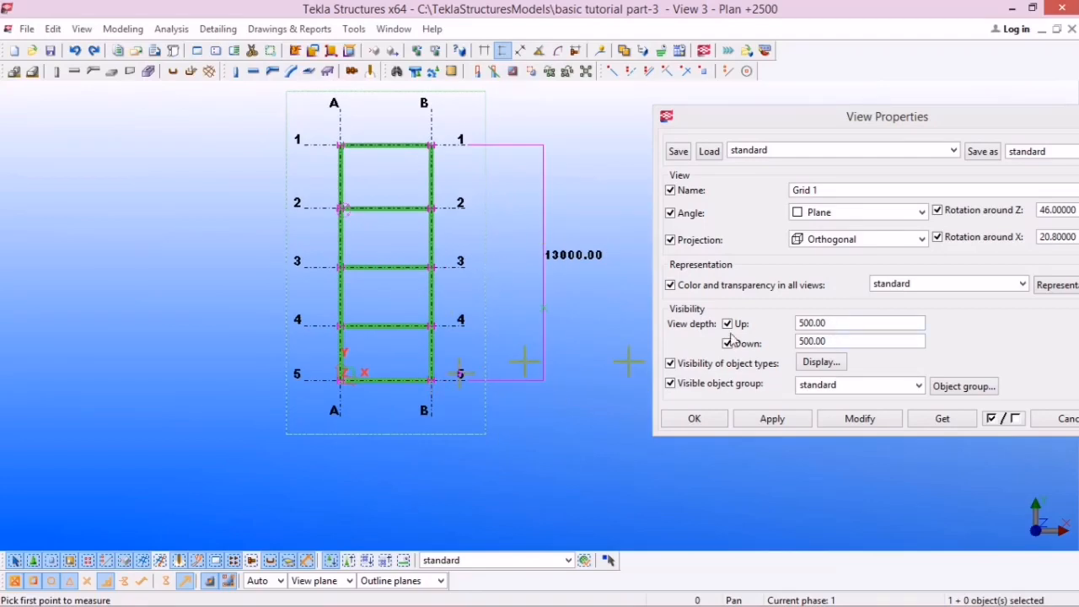
# Set the Grid 1 view depth to 25000 both up and down, and apply it to the view
pyautogui.doubleClick(854, 329)
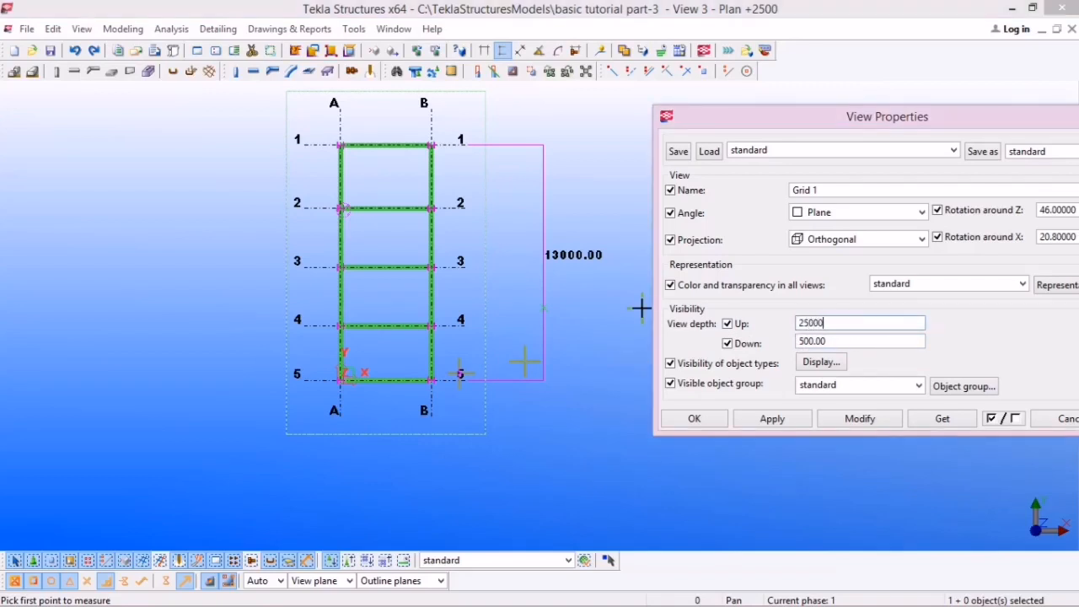
pyautogui.doubleClick(847, 342)
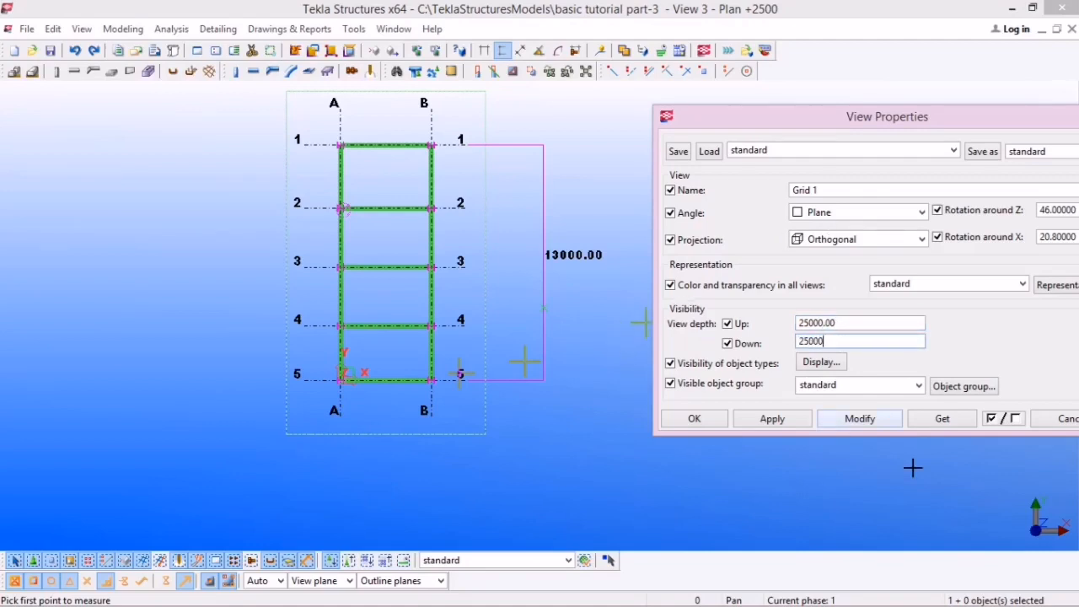
pyautogui.click(855, 416)
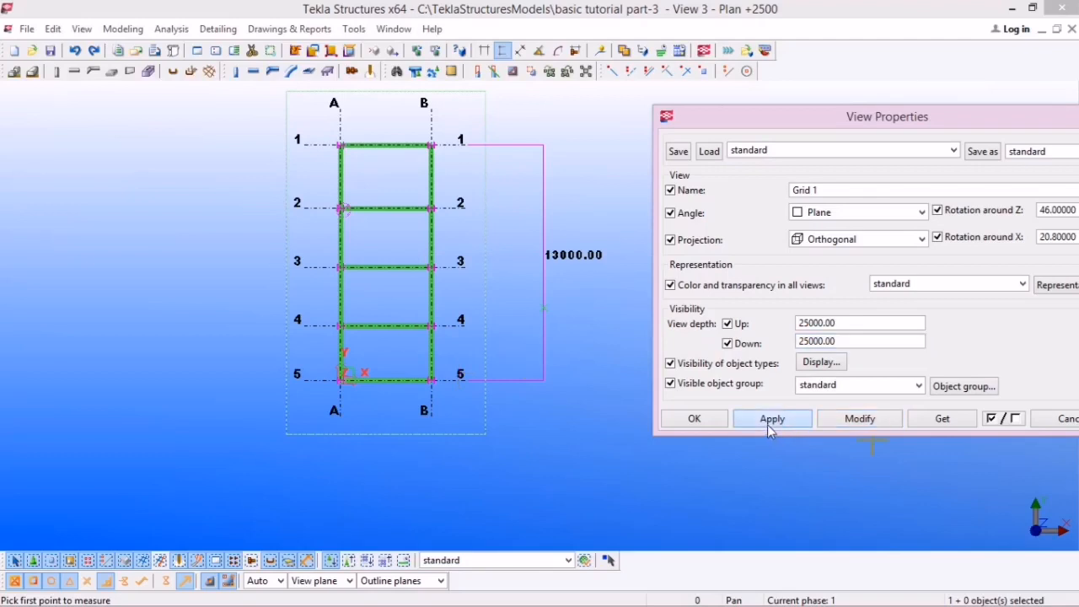
pyautogui.click(697, 419)
# Return to the Grid 1 elevation, end the measuring and check the view depth in its view properties
pyautogui.hotkey('ctrl', 'Tab')
pyautogui.scroll(-2, 631, 304)
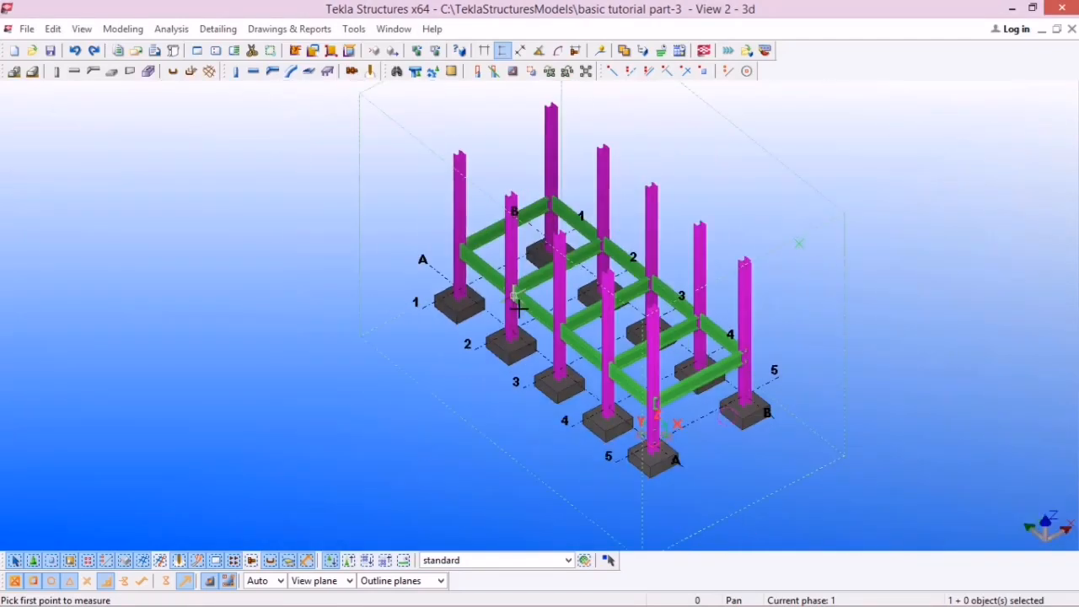
pyautogui.hotkey('ctrl', 'Tab')
pyautogui.scroll(-1, 501, 306)
pyautogui.press('Escape')
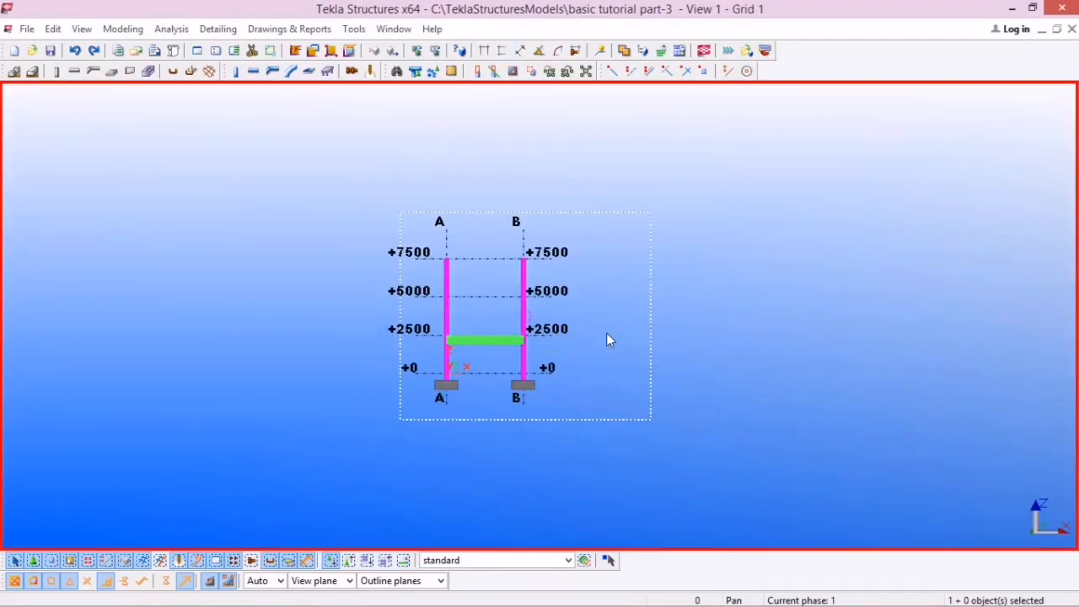
pyautogui.doubleClick(606, 333)
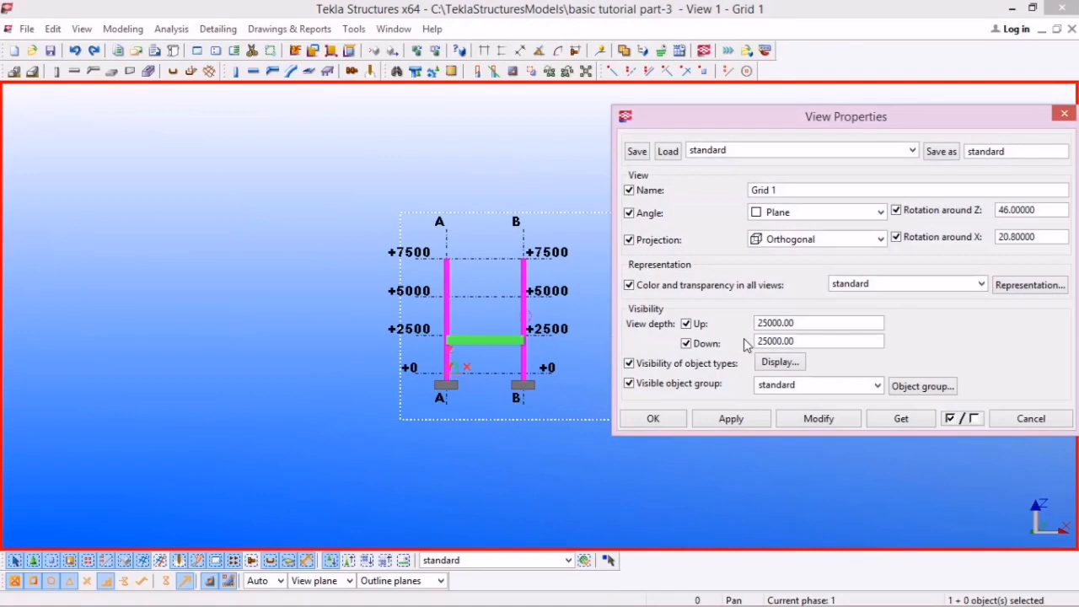
pyautogui.click(684, 419)
pyautogui.scroll(3, 438, 336)
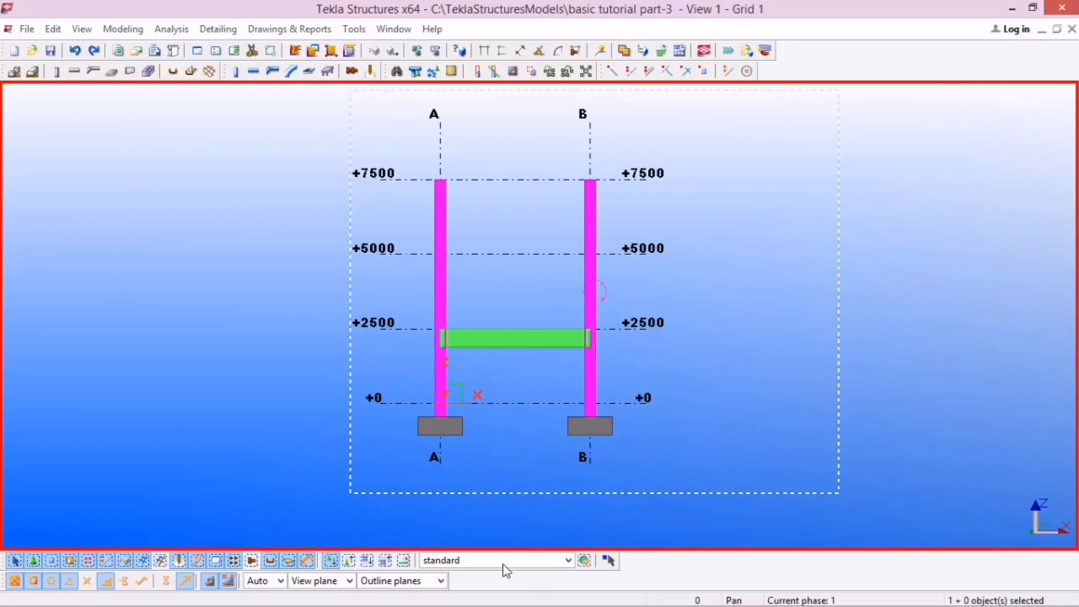
# Activate the SAMPLE-Beam-Steel selection filter and select all steel beams across the whole frame in the Grid 1 elevation
pyautogui.click(569, 561)
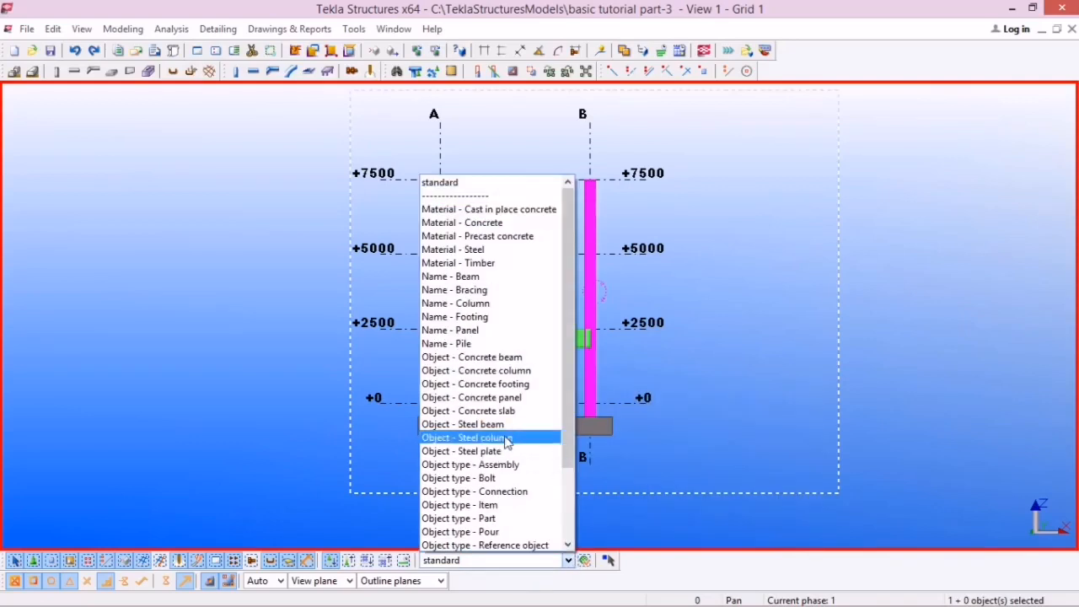
pyautogui.scroll(-3, 504, 476)
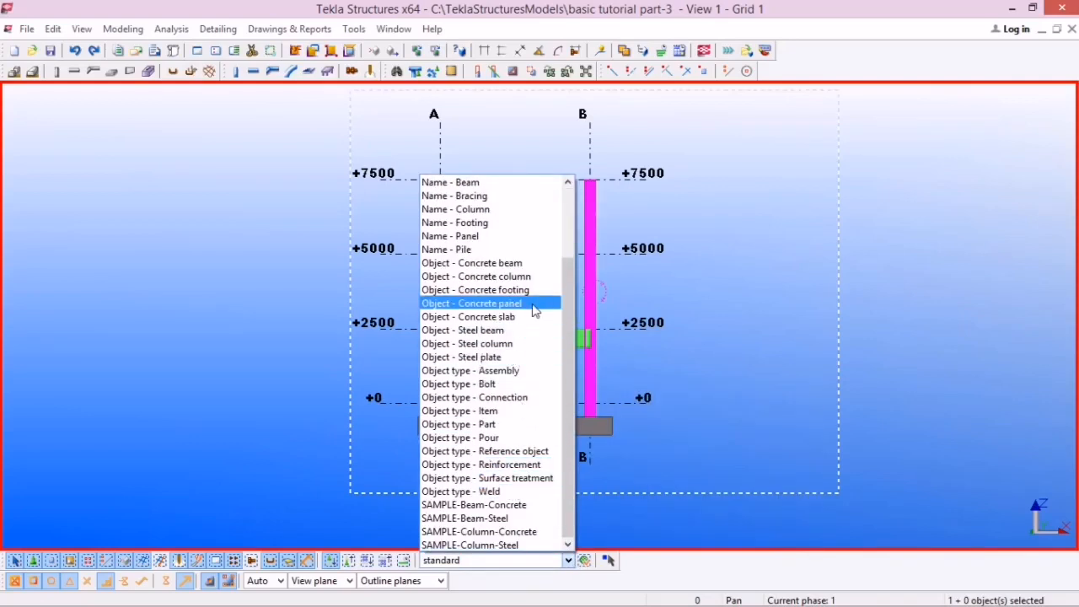
pyautogui.click(480, 519)
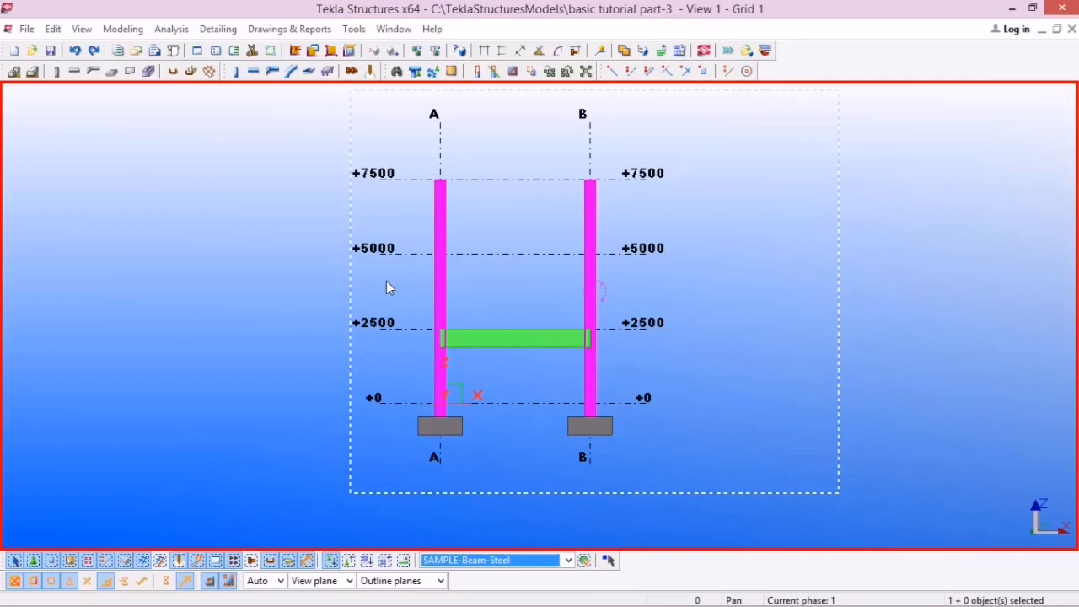
pyautogui.moveTo(248, 245); pyautogui.dragTo(333, 264)
pyautogui.moveTo(226, 125); pyautogui.dragTo(662, 462)
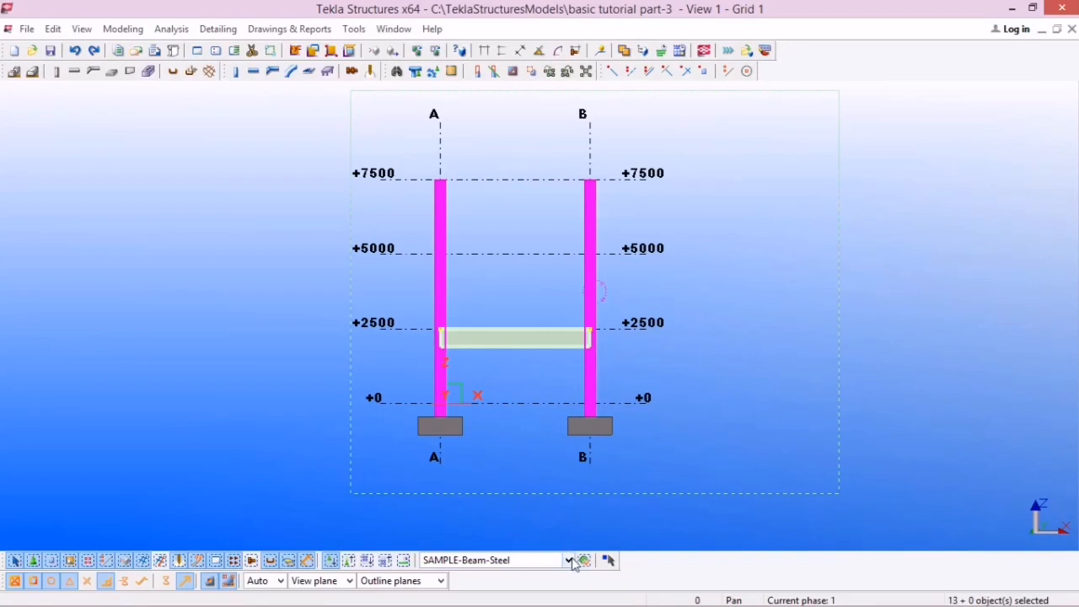
# Check the selected beams in the Plan +2500 view and return to the Grid 1 elevation
pyautogui.hotkey('ctrl', 'Tab')
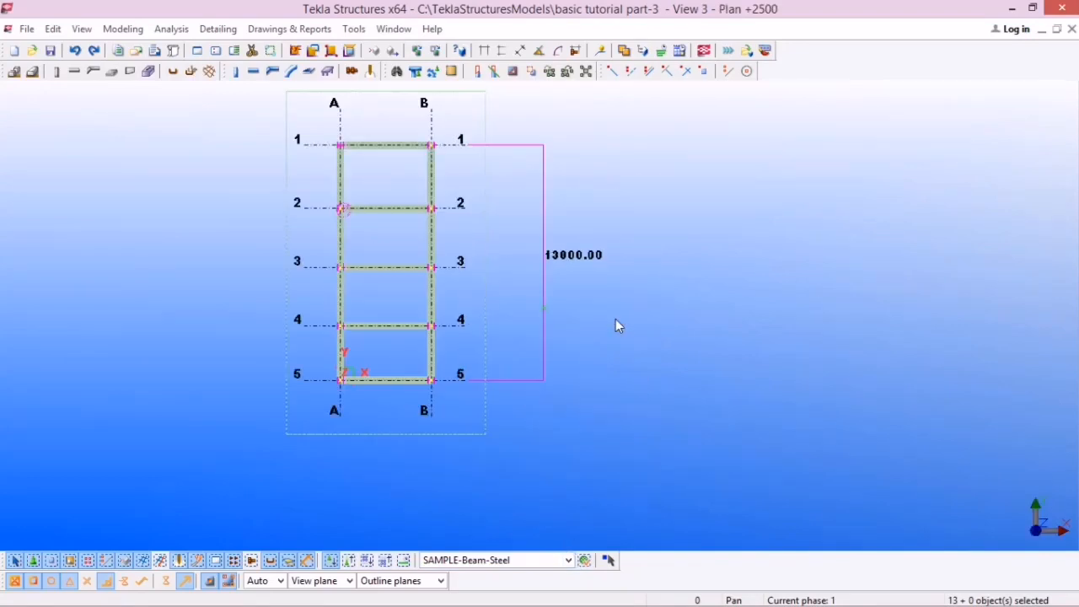
pyautogui.scroll(5, 401, 213)
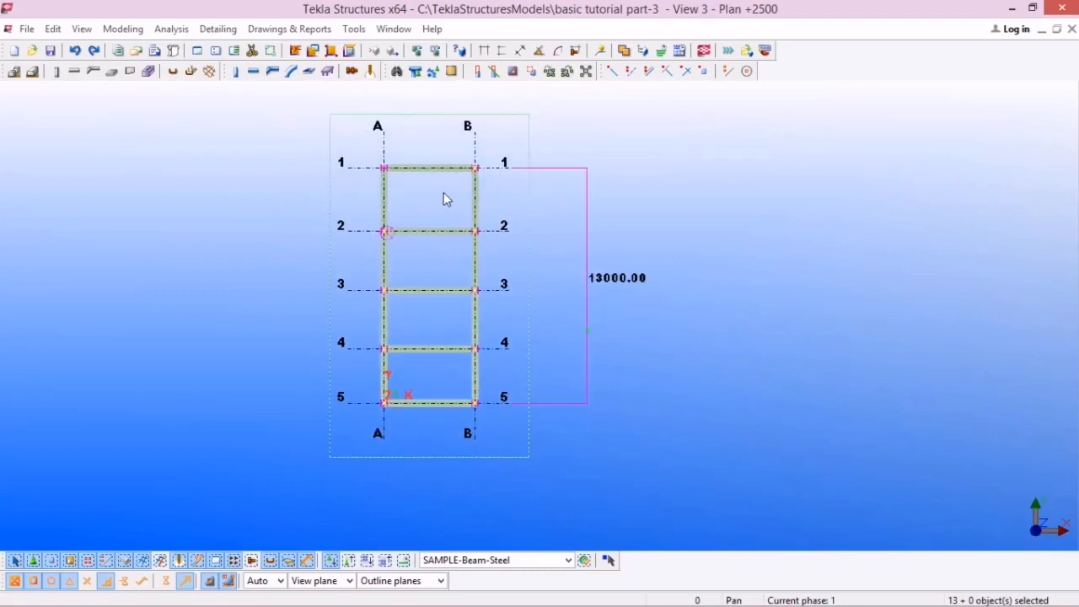
pyautogui.scroll(-4, 459, 244)
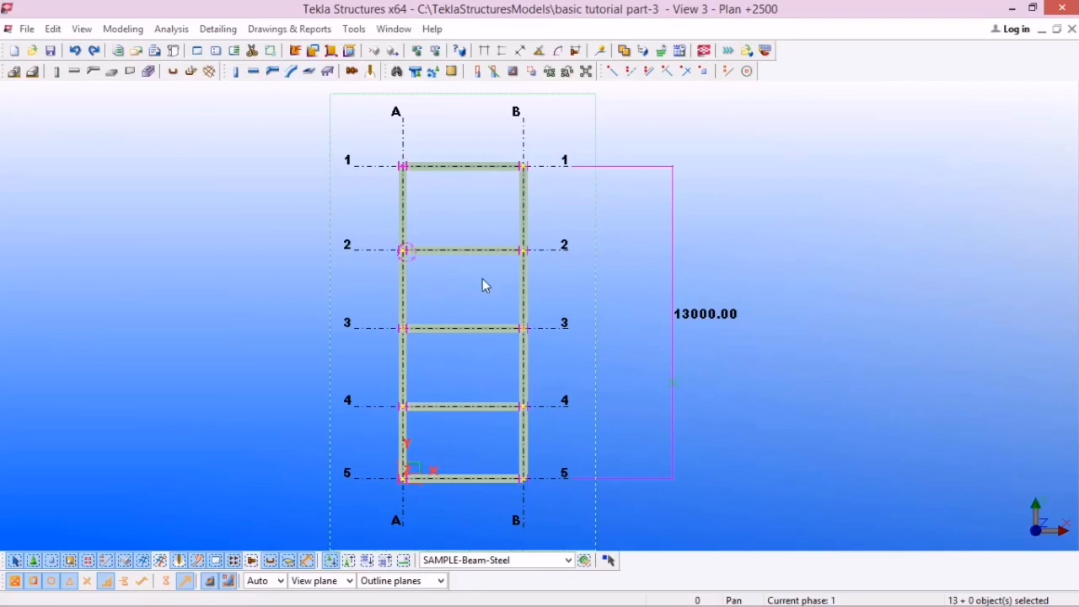
pyautogui.hotkey('ctrl', 'Tab')
pyautogui.hotkey('ctrl', 'Tab')
pyautogui.scroll(6, 549, 309)
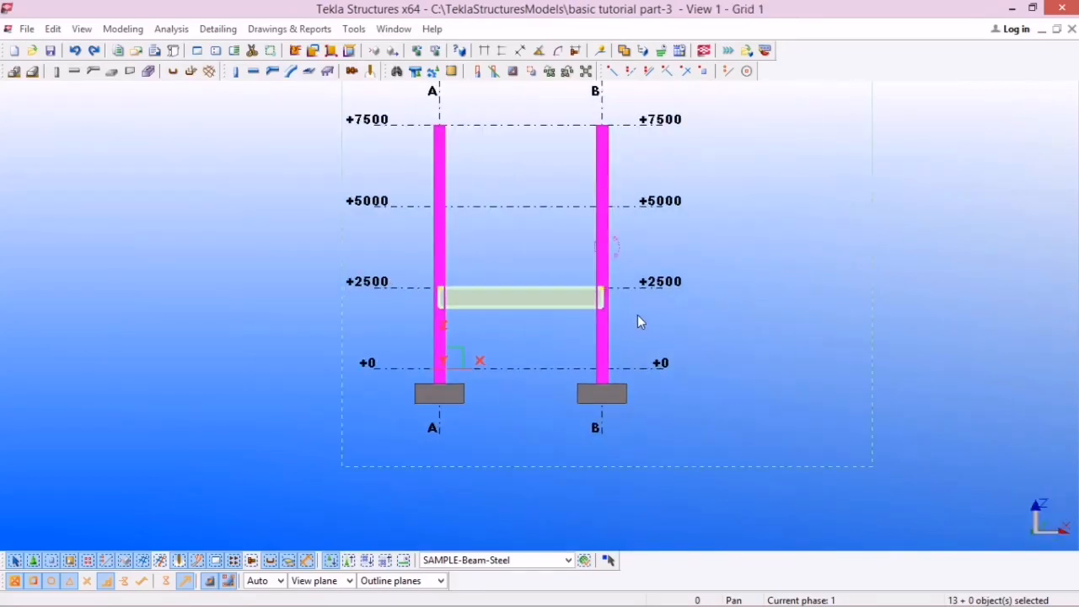
pyautogui.scroll(2, 638, 314)
pyautogui.rightClick(643, 301)
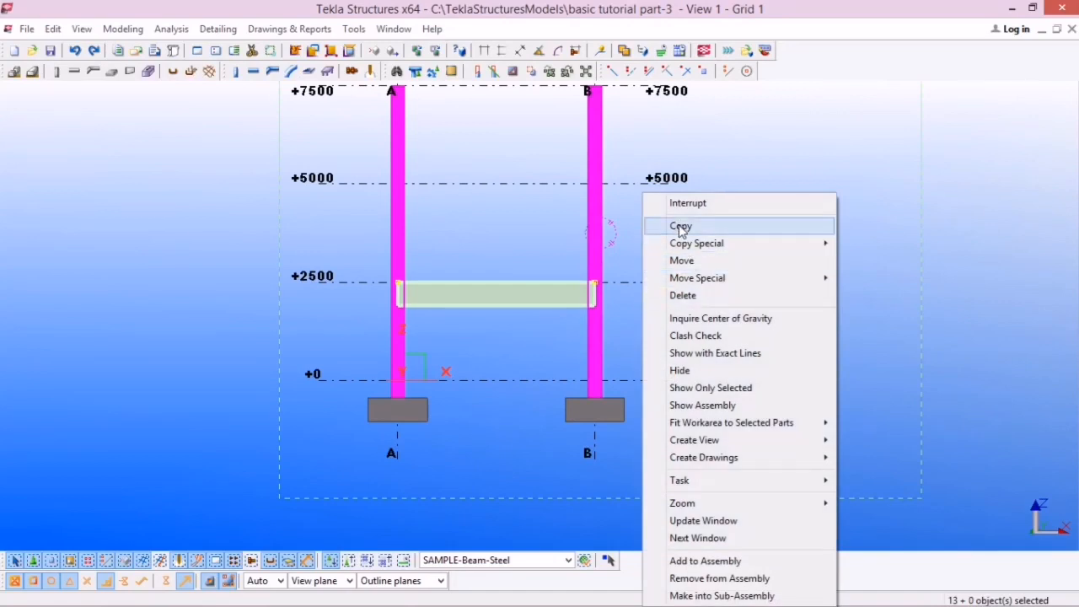
pyautogui.click(683, 226)
pyautogui.scroll(1, 631, 279)
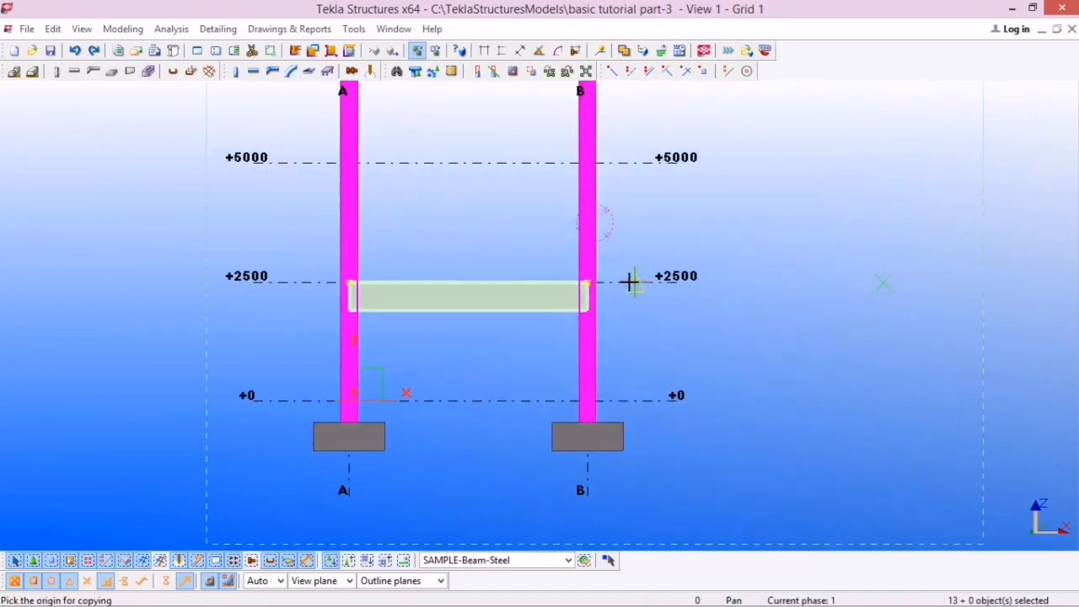
pyautogui.click(631, 275)
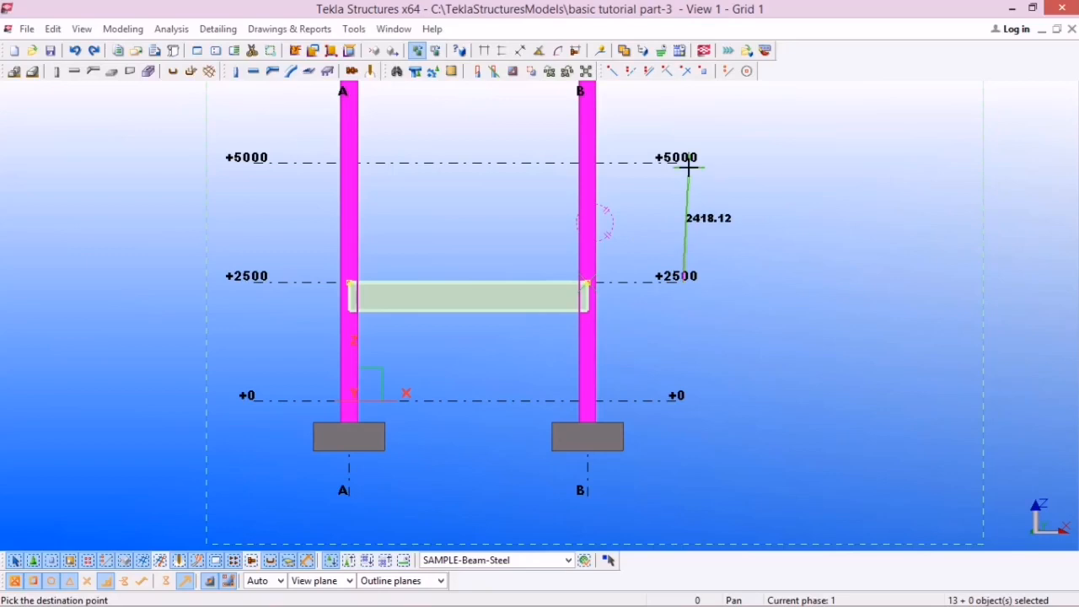
pyautogui.rightClick(694, 196)
pyautogui.click(751, 316)
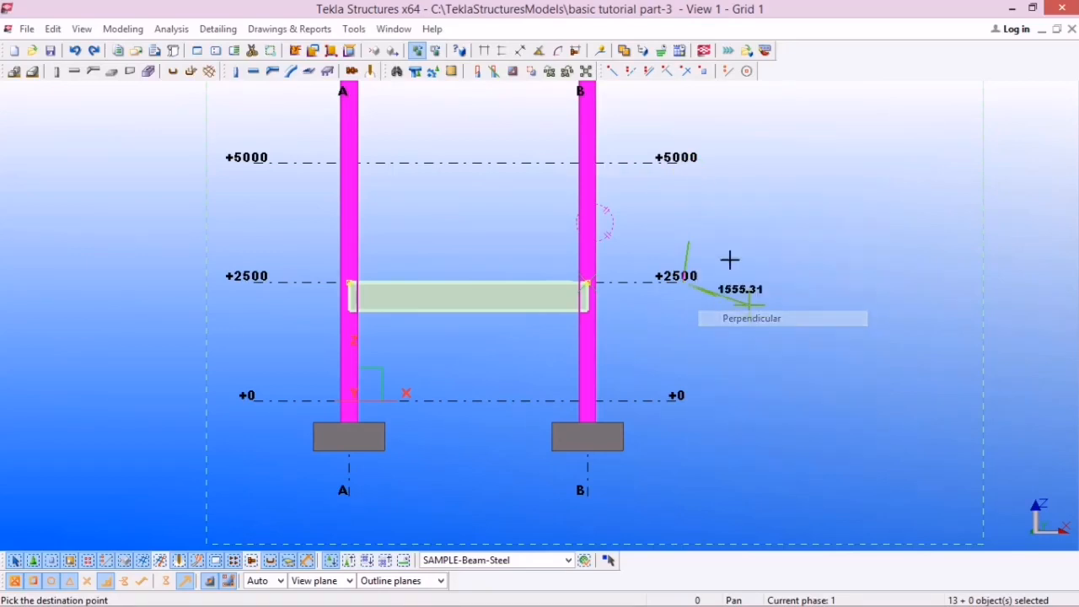
pyautogui.scroll(1, 686, 163)
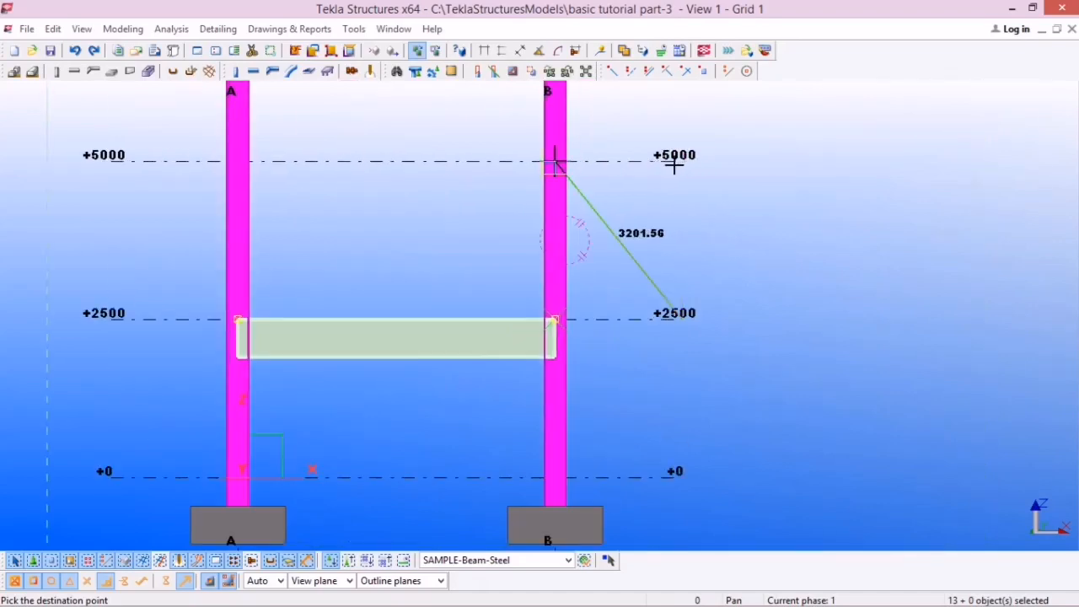
pyautogui.scroll(1, 678, 162)
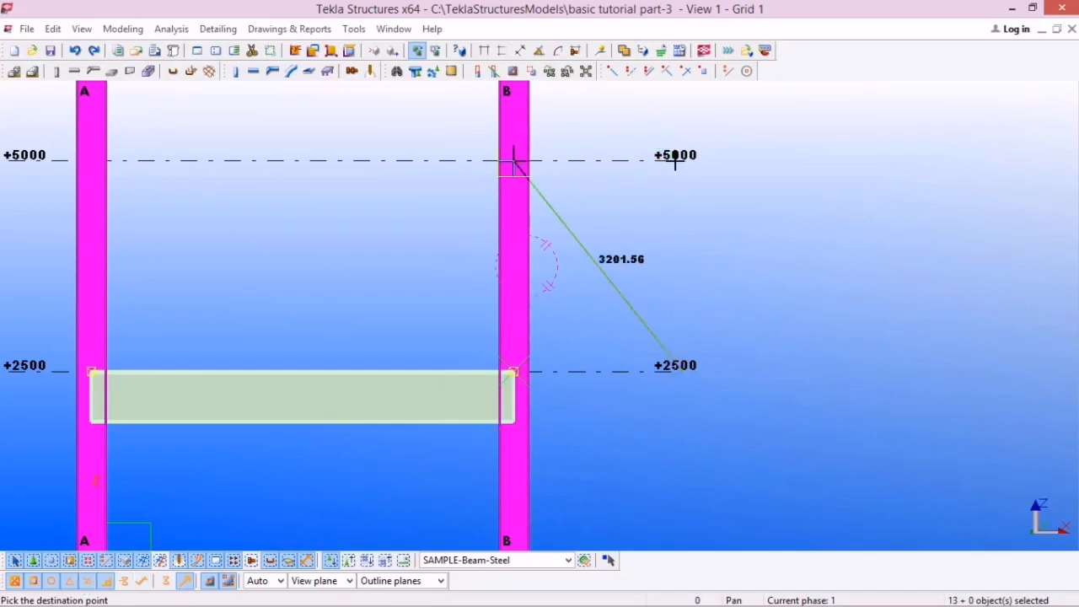
pyautogui.press('Escape')
# Copy the selected steel beams from level +2500 to levels +5000 and +7500 in the Grid 1 elevation and end the copying
pyautogui.scroll(-3, 567, 297)
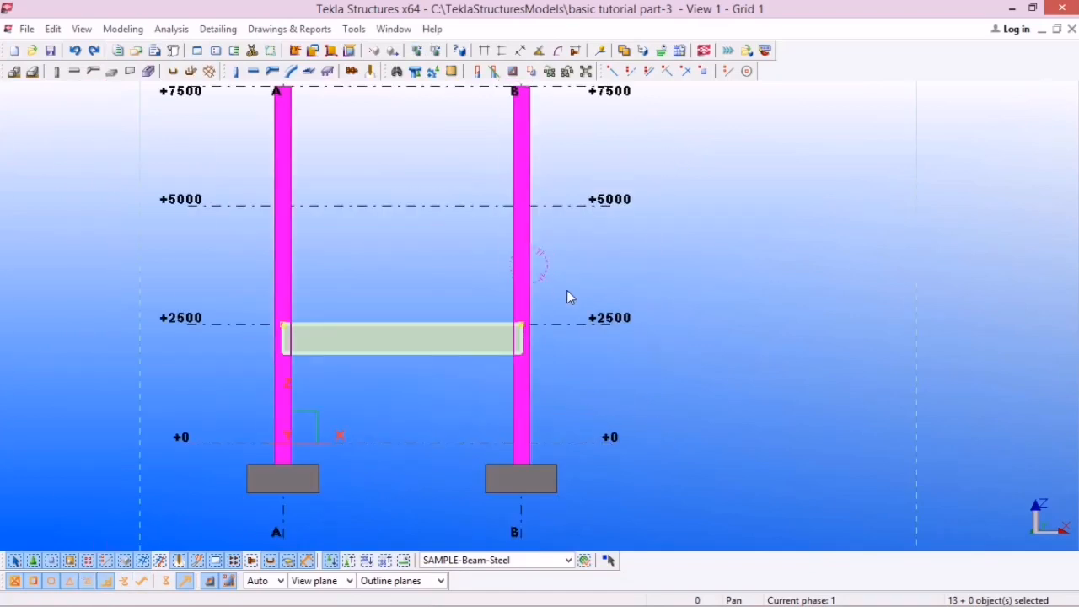
pyautogui.rightClick(603, 258)
pyautogui.click(776, 224)
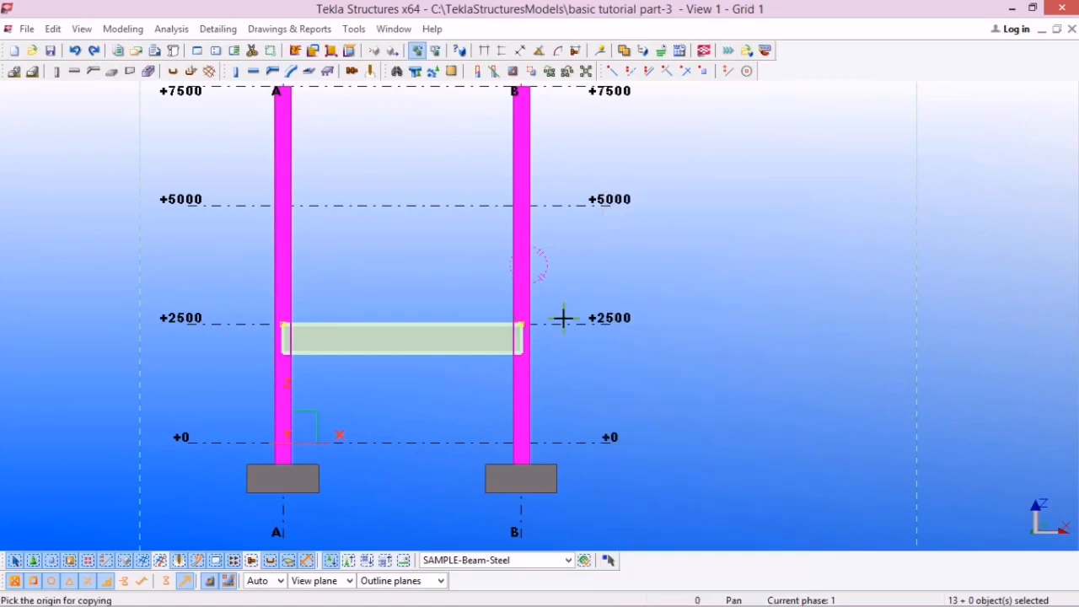
pyautogui.click(565, 322)
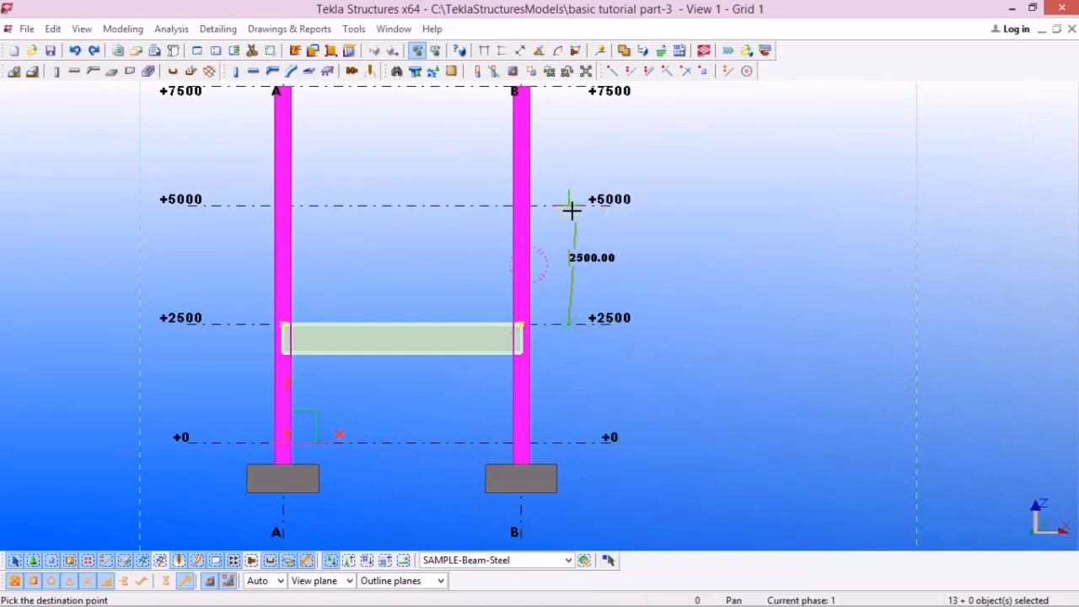
pyautogui.click(569, 204)
pyautogui.scroll(-1, 586, 346)
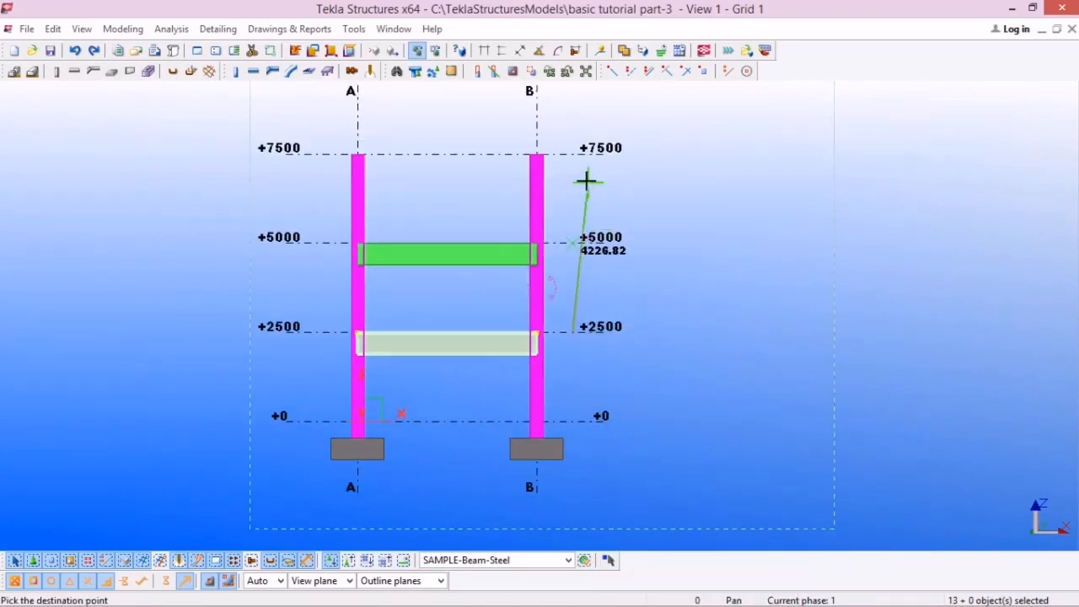
pyautogui.click(572, 154)
pyautogui.scroll(-1, 620, 211)
pyautogui.press('Escape')
# Switch to the 3D view and examine the copied beams on all floors of the frame
pyautogui.hotkey('ctrl', 'Tab')
pyautogui.hotkey('ctrl', 'Tab')
pyautogui.scroll(-1, 564, 267)
pyautogui.scroll(1, 687, 279)
pyautogui.scroll(1, 582, 272)
pyautogui.scroll(-1, 567, 280)
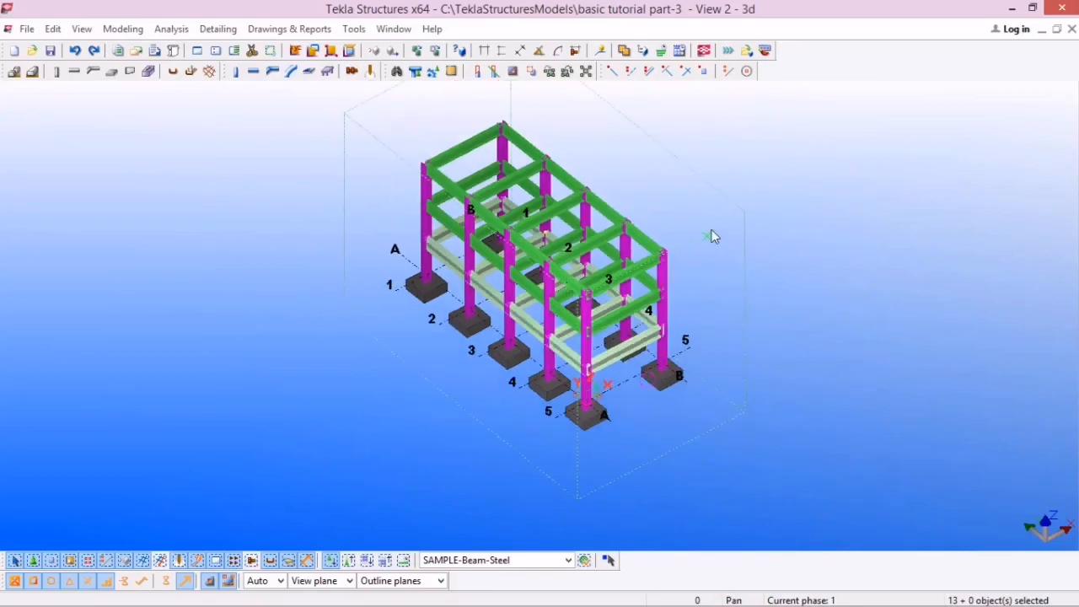
pyautogui.scroll(1, 712, 237)
pyautogui.scroll(-1, 707, 261)
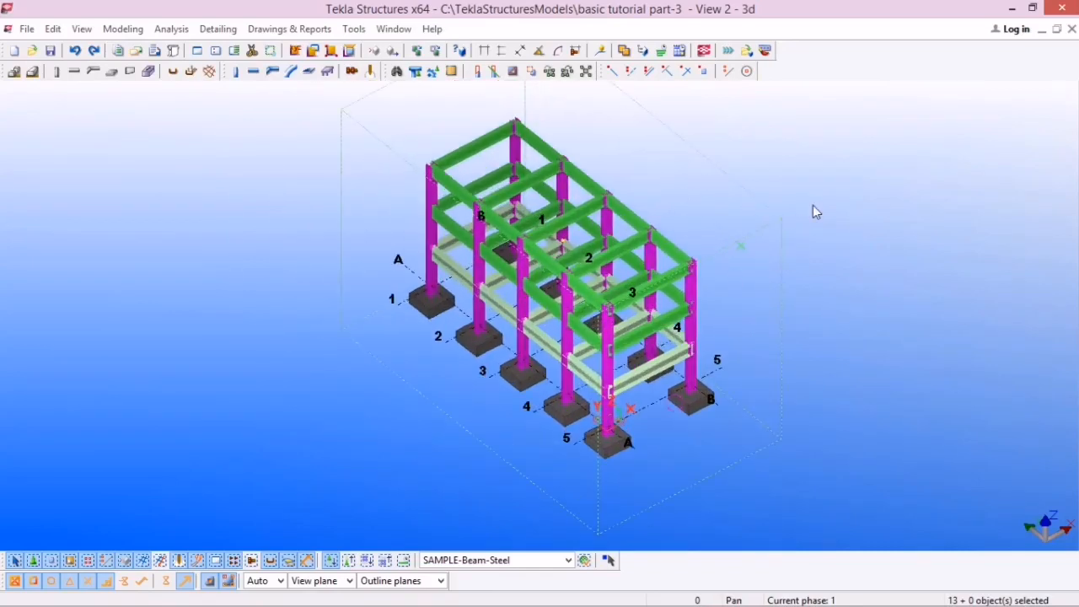
pyautogui.click(661, 297)
pyautogui.keyDown('ctrl'); pyautogui.moveTo(661, 299); pyautogui.dragTo(737, 248, button='middle'); pyautogui.keyUp('ctrl')
pyautogui.scroll(1, 685, 282)
pyautogui.scroll(2, 493, 401)
pyautogui.scroll(-1, 825, 354)
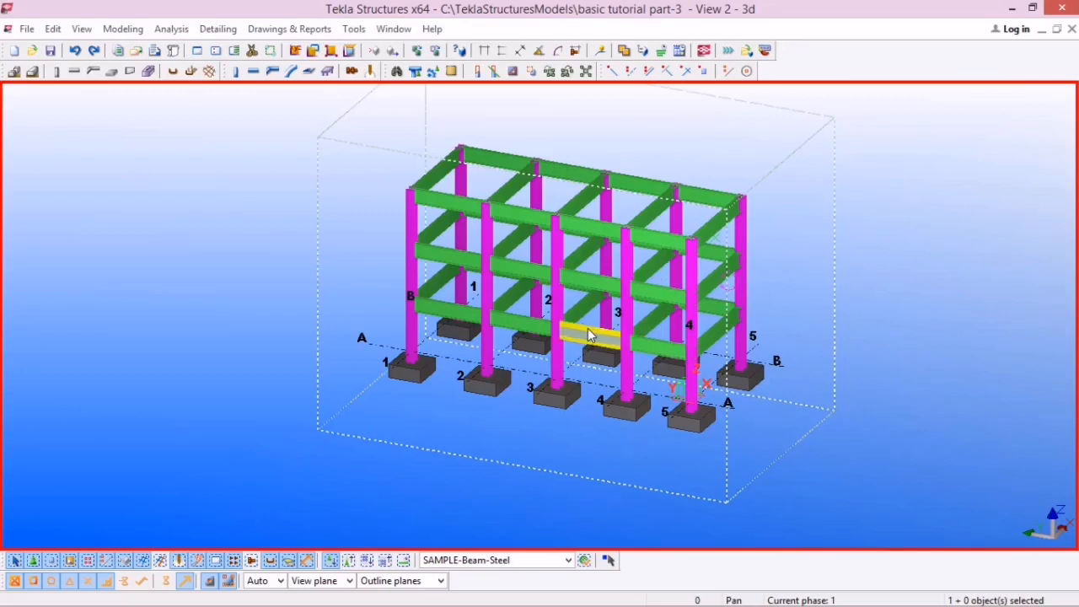
# Inspect closely how the top-level beams meet the corner column in the 3D view
pyautogui.scroll(4, 435, 211)
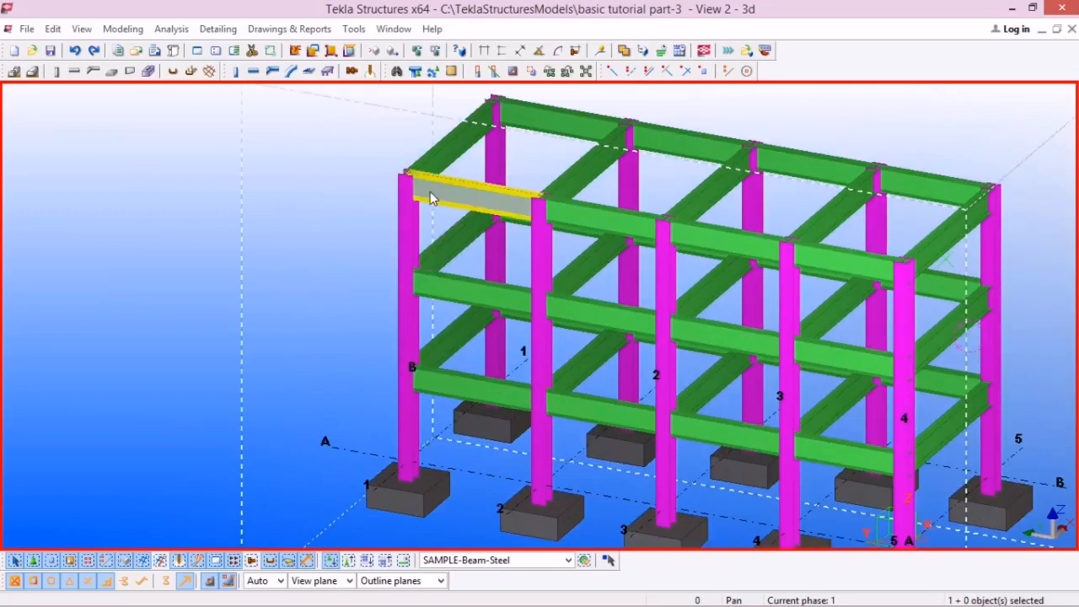
pyautogui.scroll(-4, 447, 210)
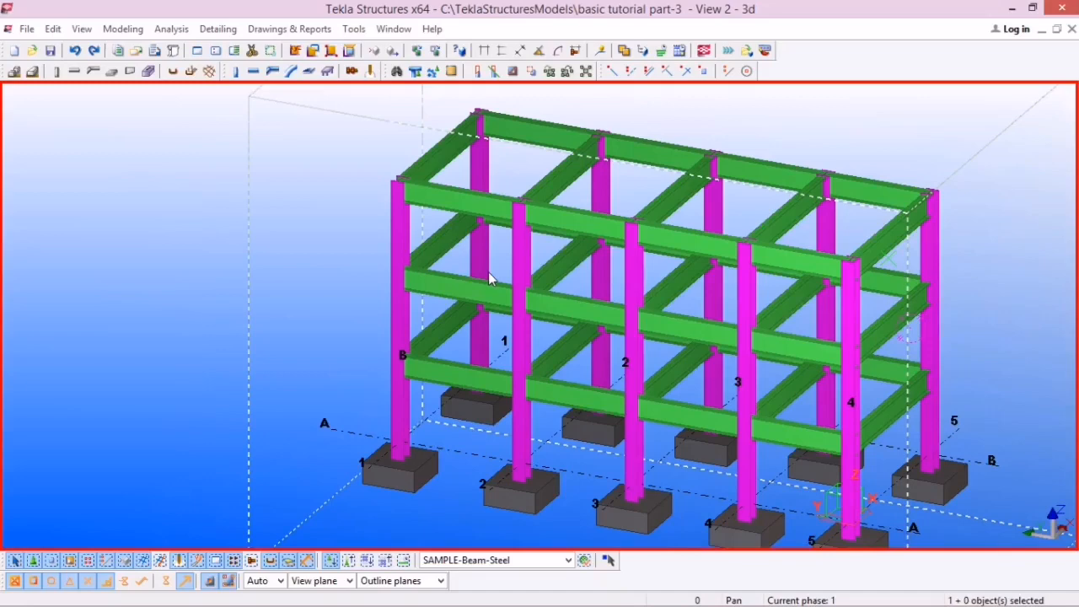
pyautogui.scroll(5, 409, 194)
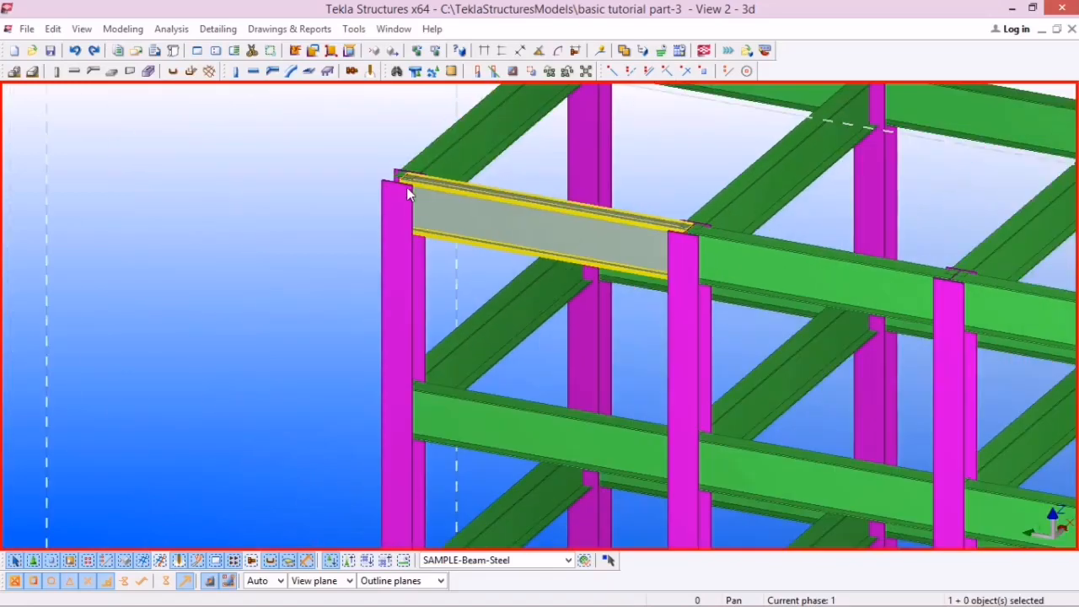
pyautogui.scroll(3, 410, 184)
pyautogui.scroll(-4, 443, 210)
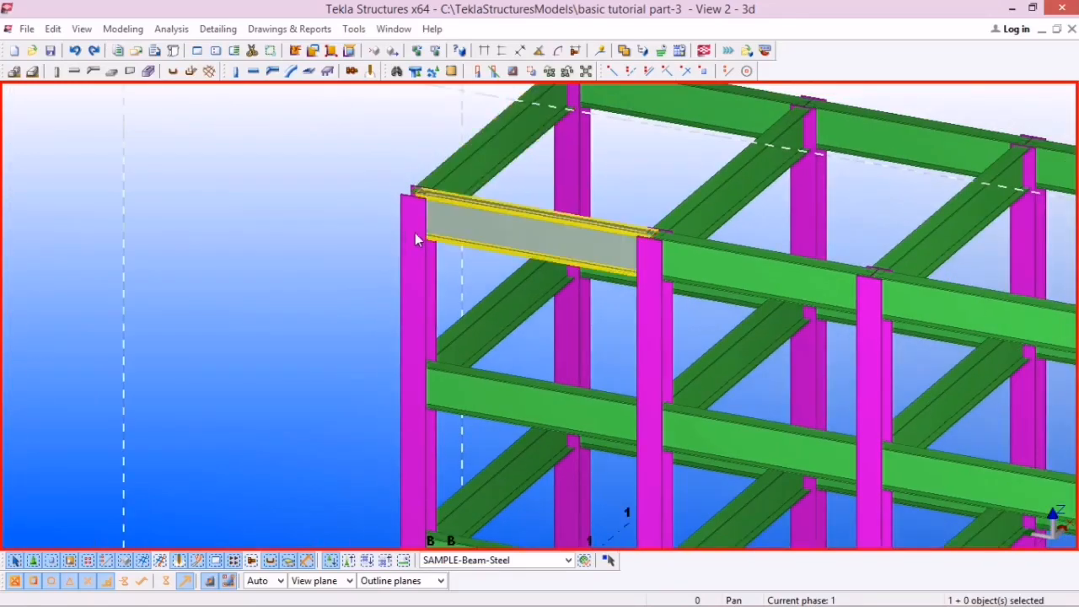
pyautogui.scroll(-7, 415, 232)
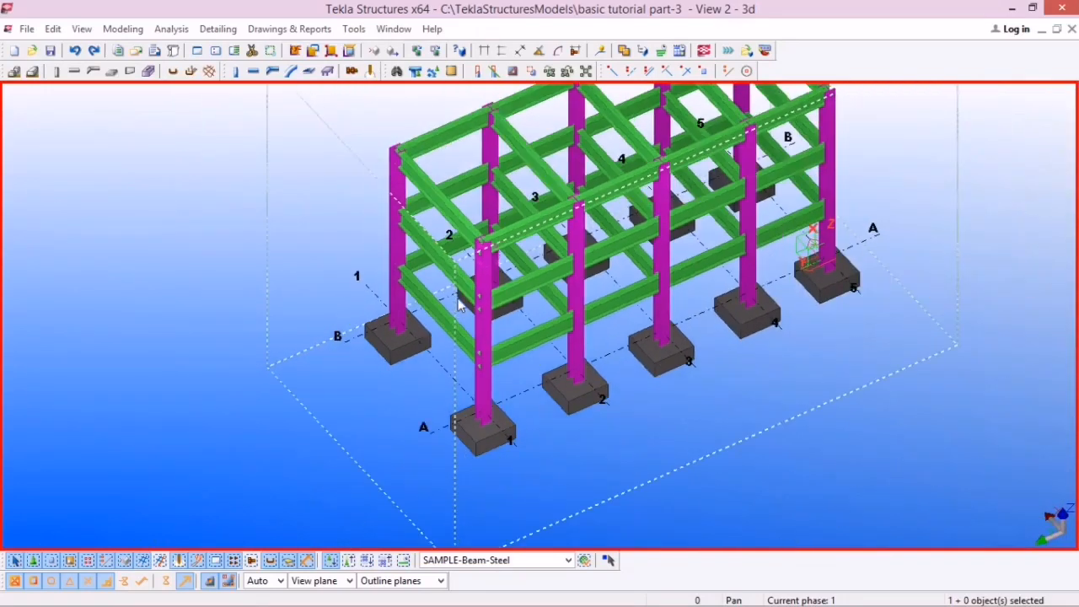
pyautogui.scroll(-1, 439, 236)
pyautogui.scroll(8, 429, 189)
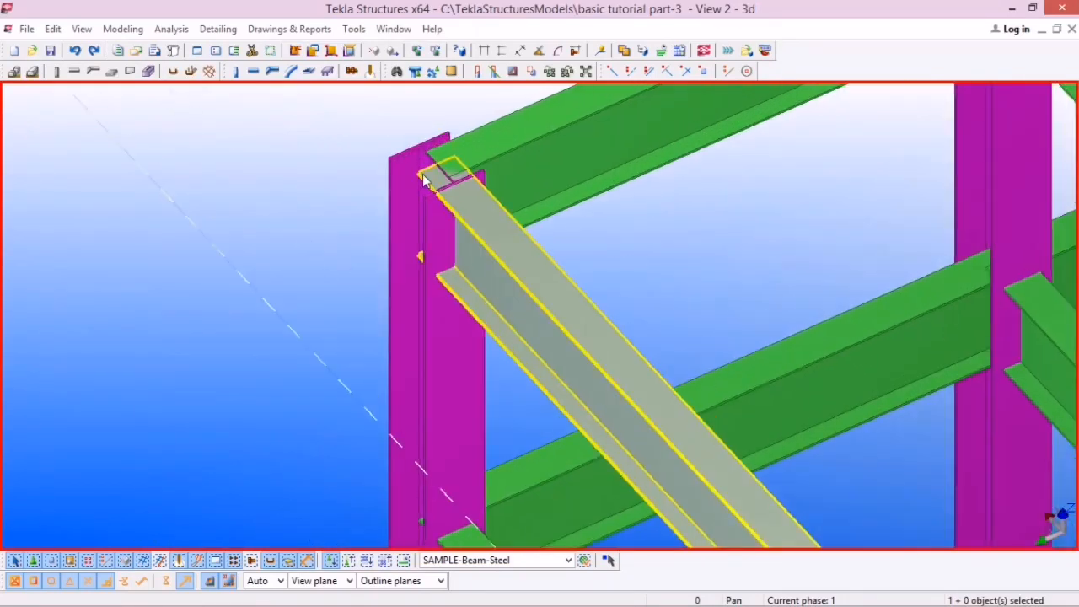
pyautogui.scroll(4, 478, 202)
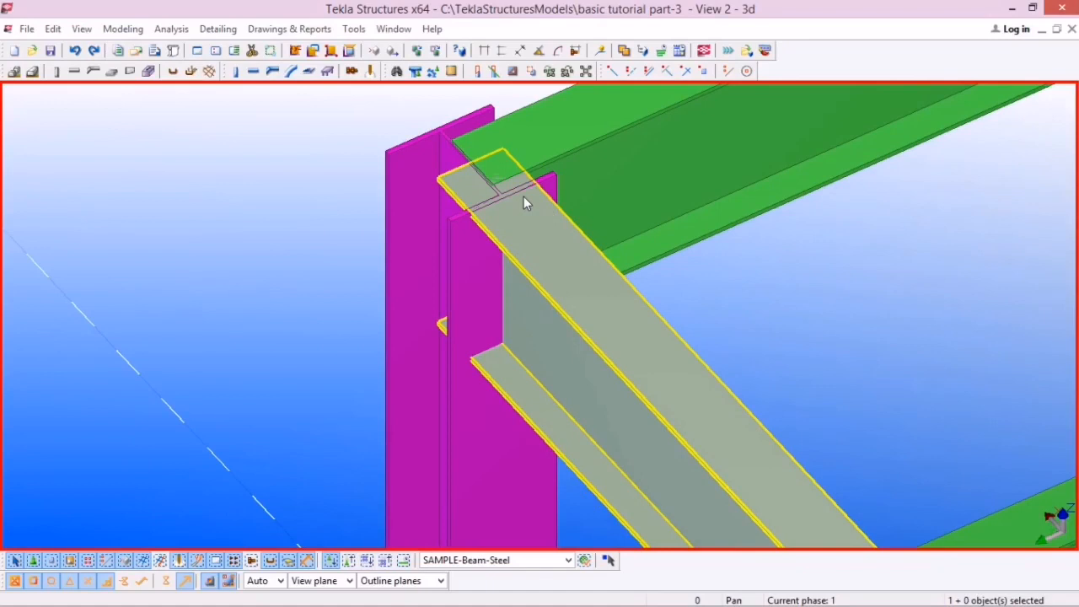
pyautogui.scroll(-2, 523, 194)
pyautogui.scroll(2, 432, 201)
pyautogui.scroll(-1, 500, 223)
pyautogui.scroll(-2, 482, 223)
pyautogui.scroll(2, 535, 233)
pyautogui.scroll(-2, 494, 282)
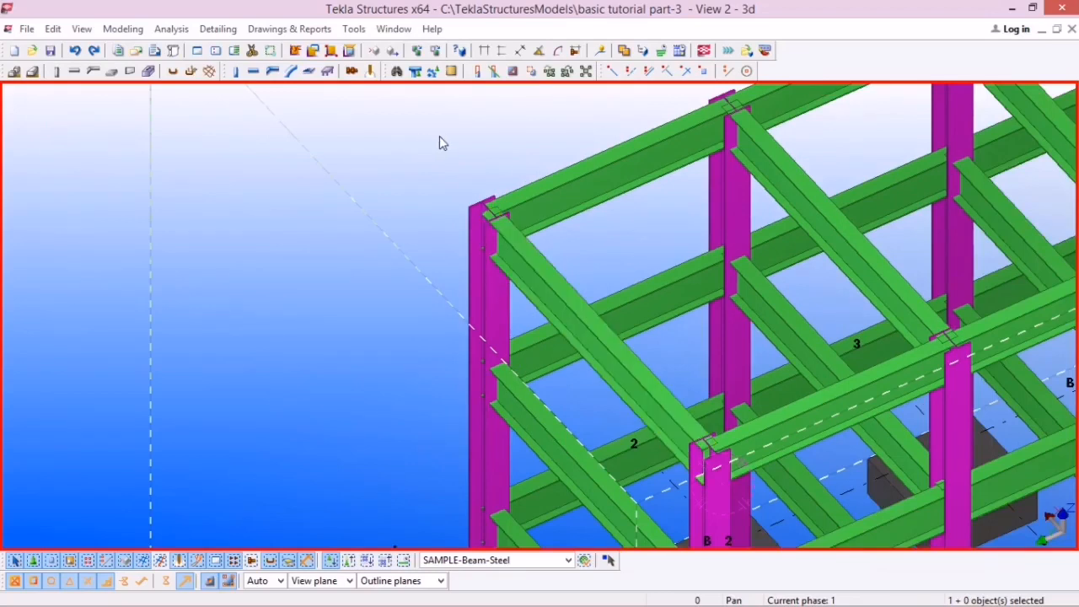
# Open the Component Catalog and clear the handrail search text
pyautogui.click(396, 71)
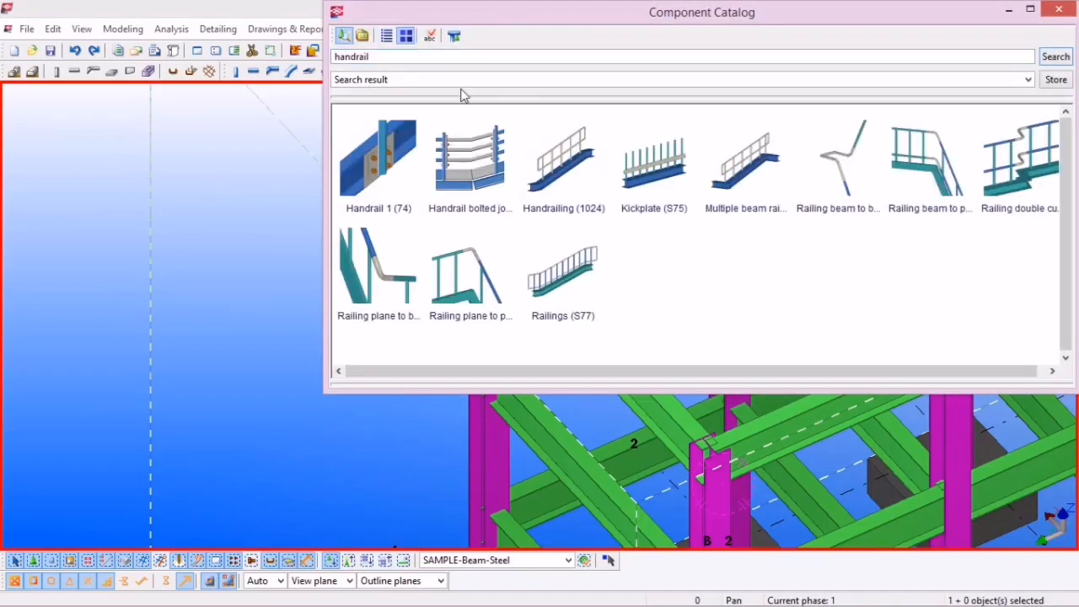
pyautogui.doubleClick(383, 56)
pyautogui.press('BackSpace')
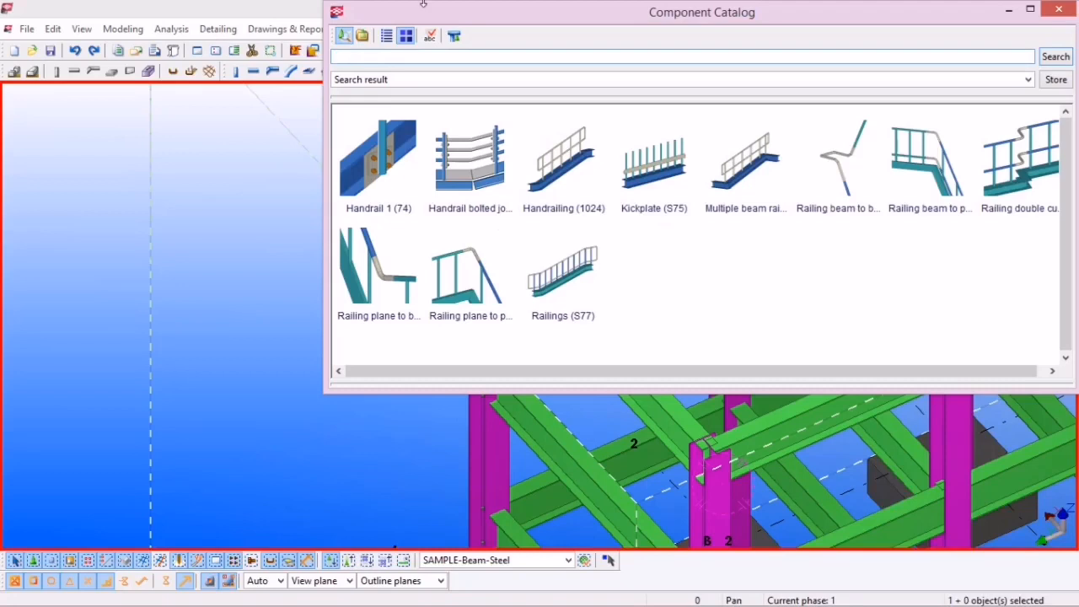
# Browse the component folders to the end plates under Steel detailing, Beam to column framing, and close the catalog
pyautogui.click(363, 35)
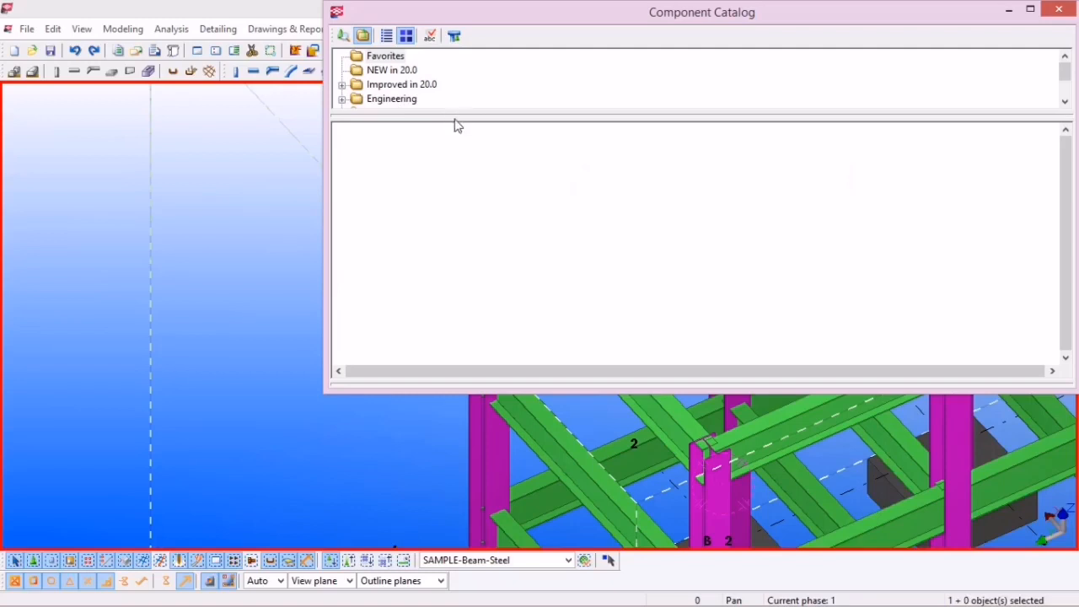
pyautogui.moveTo(462, 113); pyautogui.dragTo(459, 207)
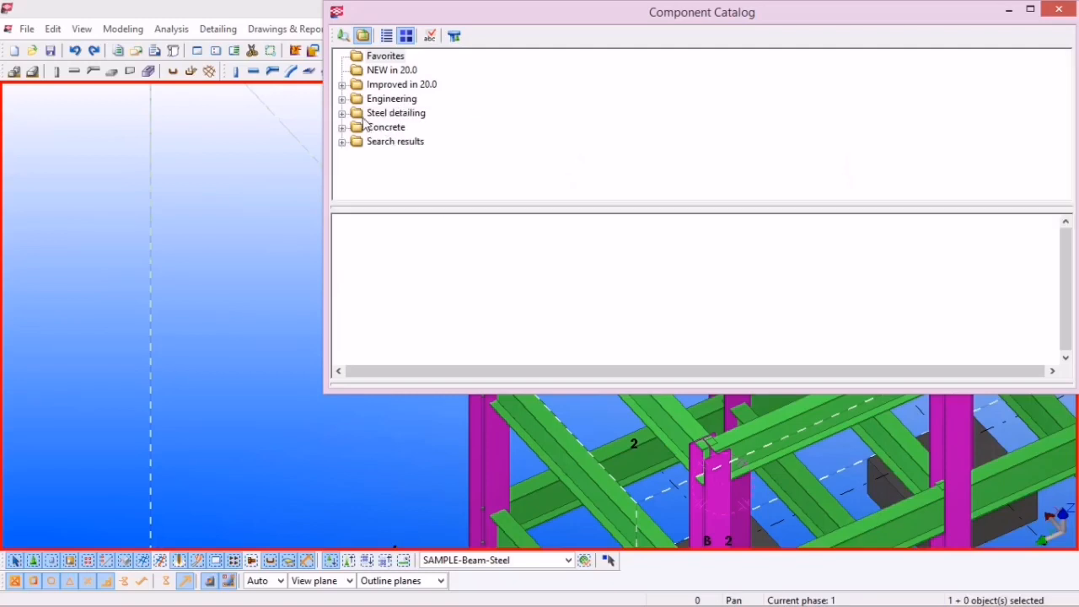
pyautogui.click(342, 110)
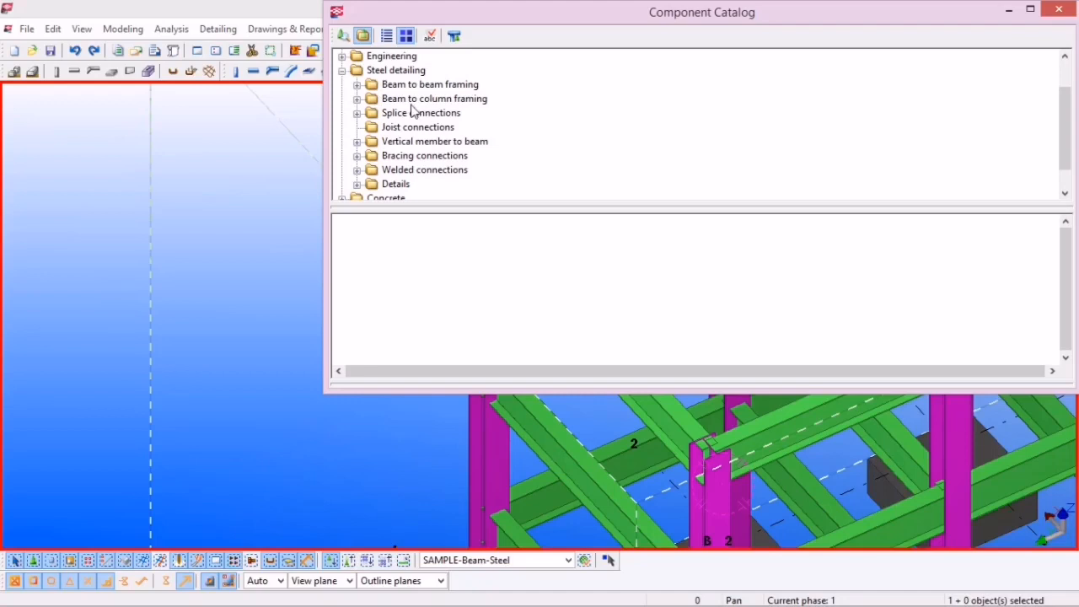
pyautogui.click(369, 102)
pyautogui.click(358, 99)
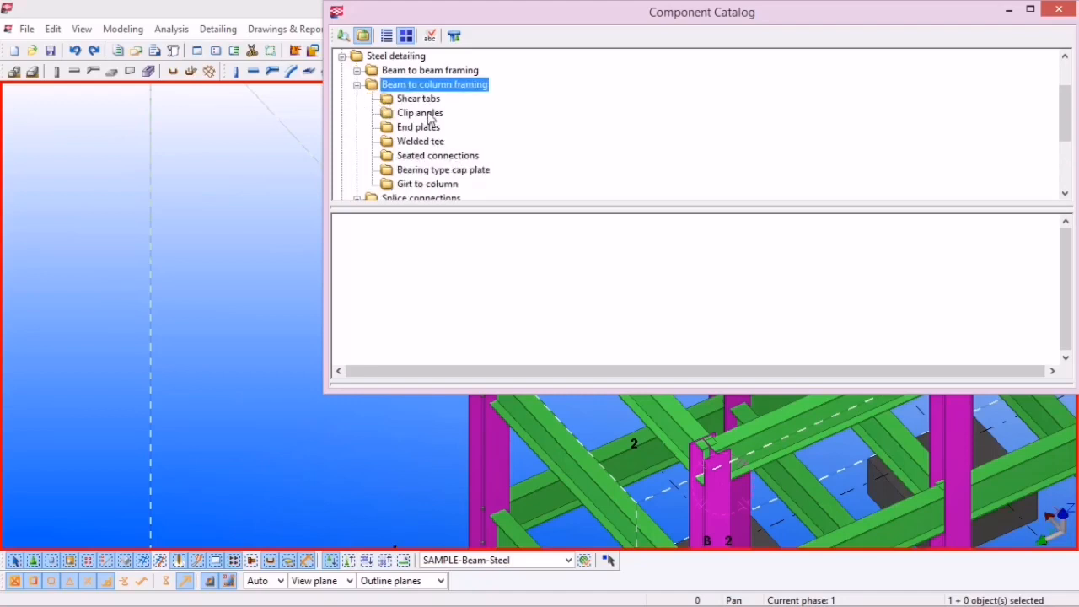
pyautogui.click(404, 129)
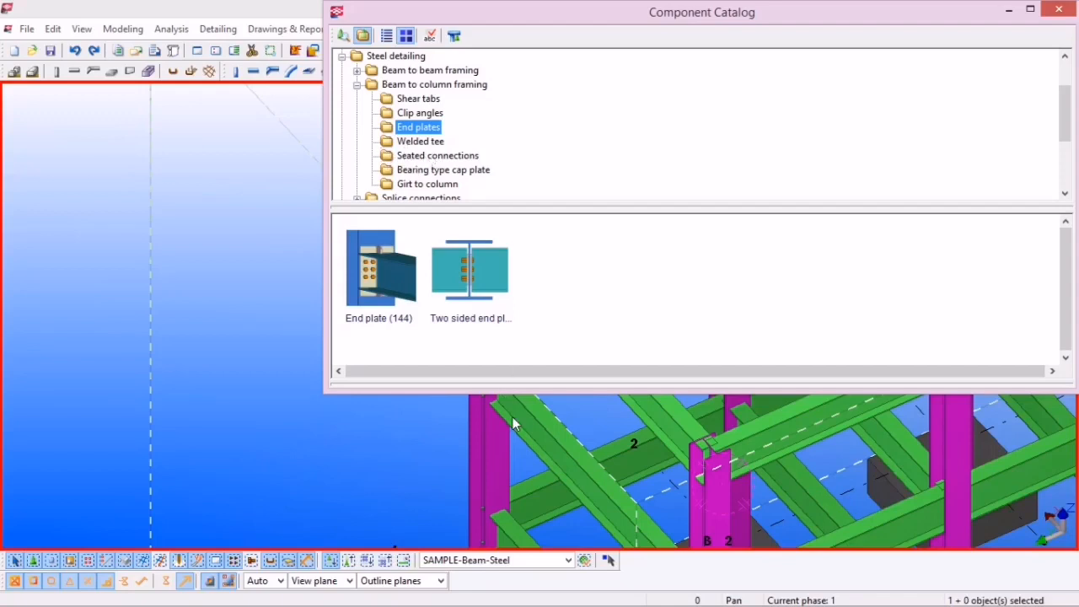
pyautogui.moveTo(523, 441); pyautogui.dragTo(549, 478, button='middle')
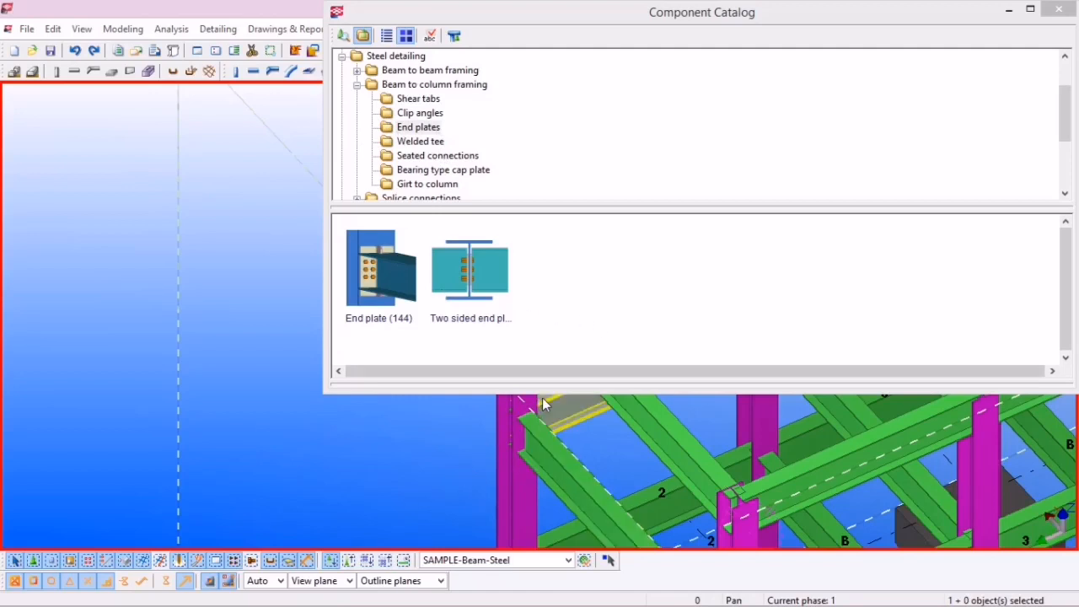
pyautogui.click(586, 440)
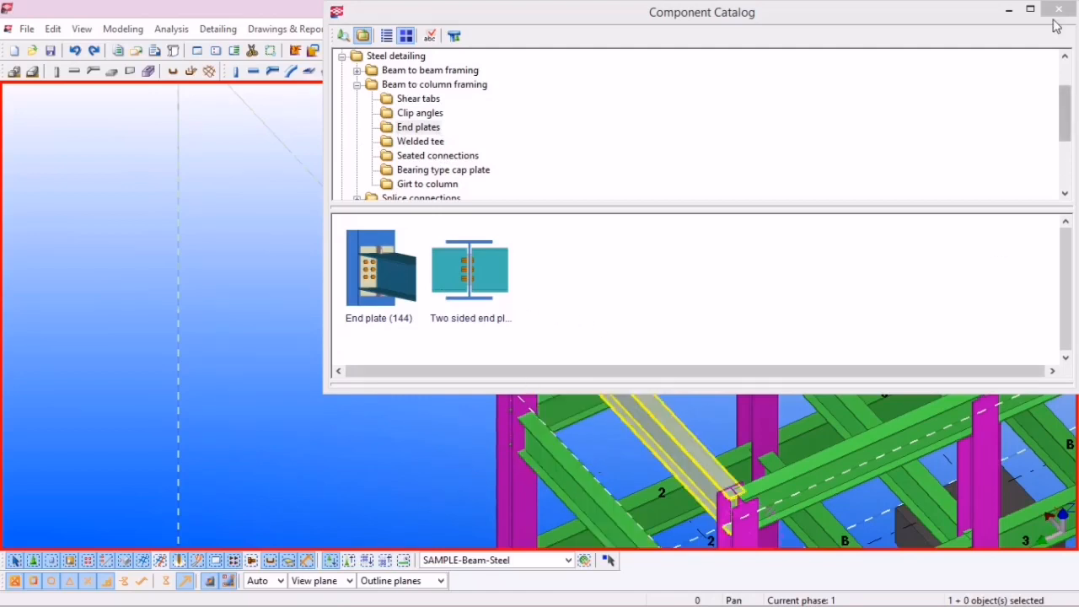
pyautogui.click(1058, 9)
# Examine the complete frame with its footings, columns and beams from several sides in the 3D view
pyautogui.scroll(-6, 420, 259)
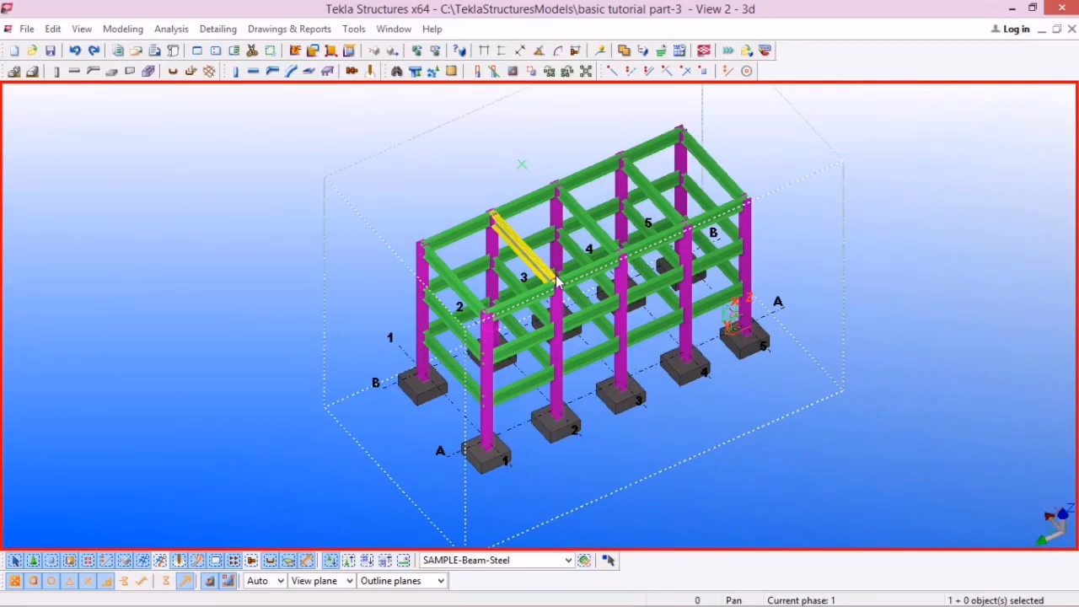
pyautogui.scroll(-3, 557, 282)
pyautogui.scroll(6, 559, 385)
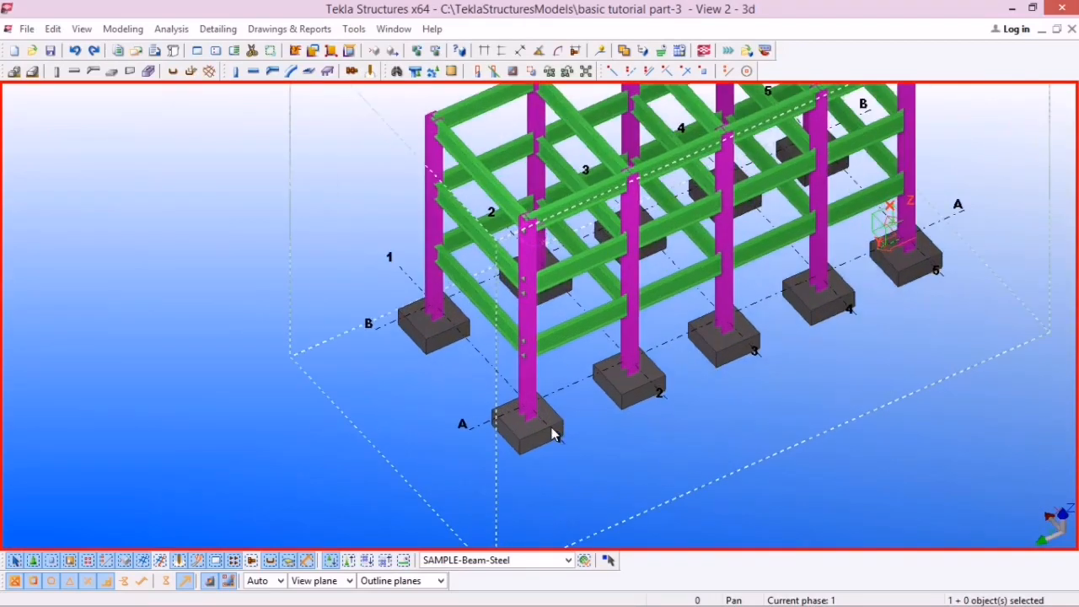
pyautogui.scroll(-3, 596, 381)
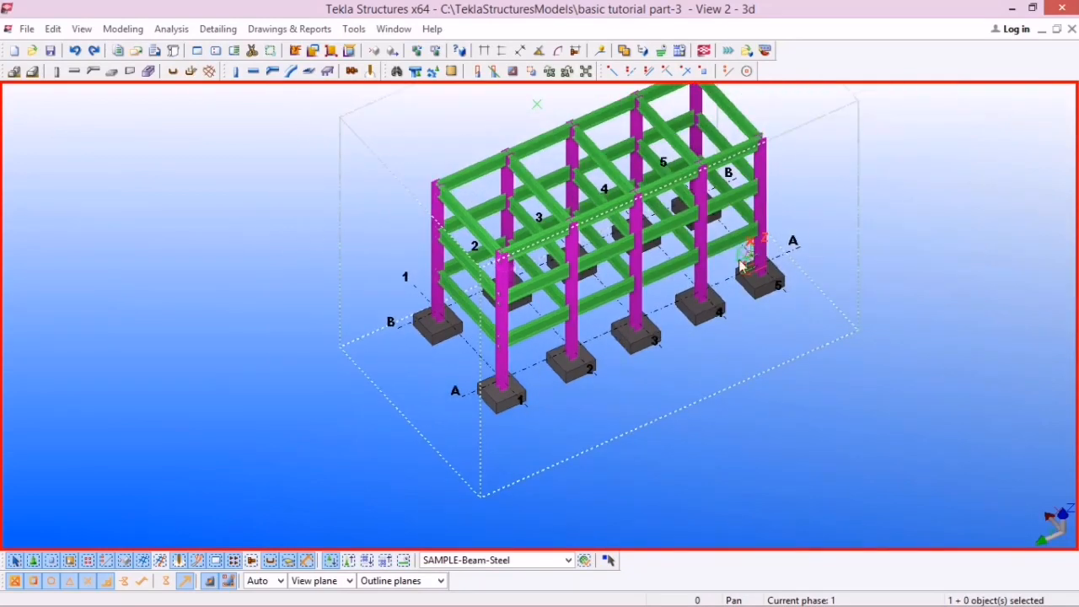
pyautogui.scroll(-5, 844, 295)
pyautogui.keyDown('ctrl'); pyautogui.moveTo(756, 297); pyautogui.dragTo(603, 345, button='middle'); pyautogui.keyUp('ctrl')
pyautogui.scroll(1, 900, 187)
pyautogui.keyDown('ctrl'); pyautogui.moveTo(899, 186); pyautogui.dragTo(575, 357, button='middle'); pyautogui.keyUp('ctrl')
pyautogui.scroll(5, 679, 209)
pyautogui.scroll(-3, 698, 258)
pyautogui.keyDown('ctrl'); pyautogui.moveTo(731, 218); pyautogui.dragTo(766, 164, button='middle'); pyautogui.keyUp('ctrl')
pyautogui.scroll(4, 742, 238)
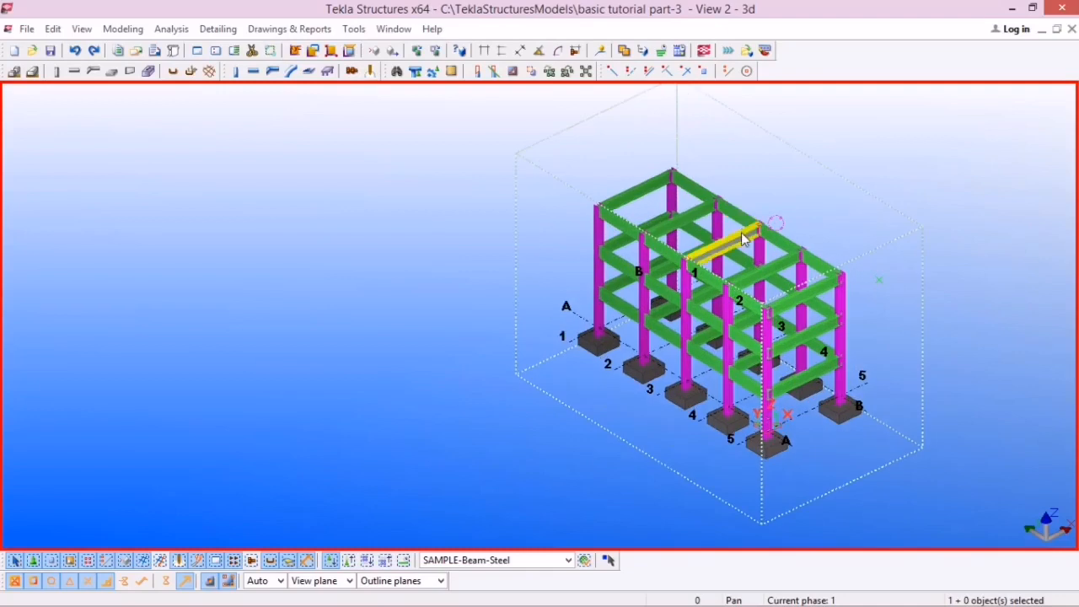